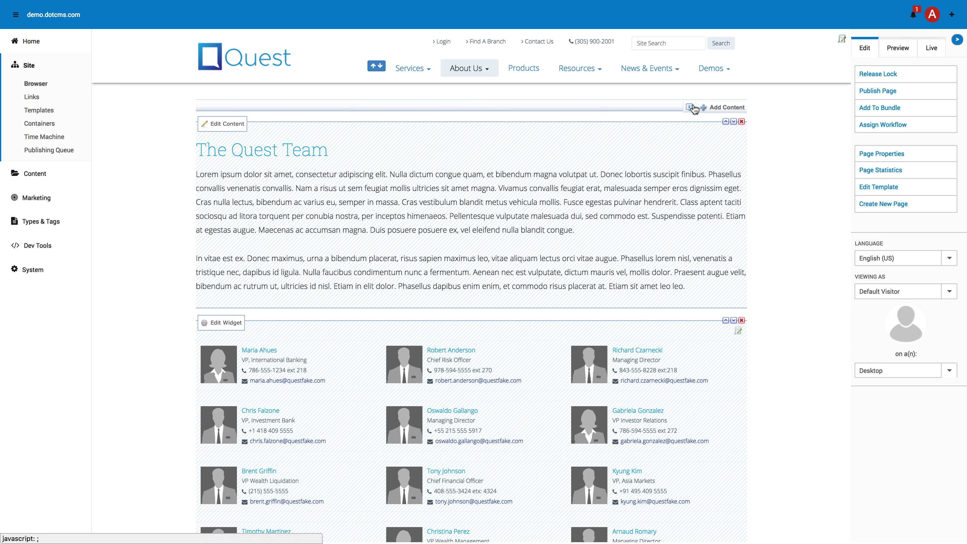
Show the information for the container holding The Quest Team content and examine its name and accepted content types
left_click(695, 108)
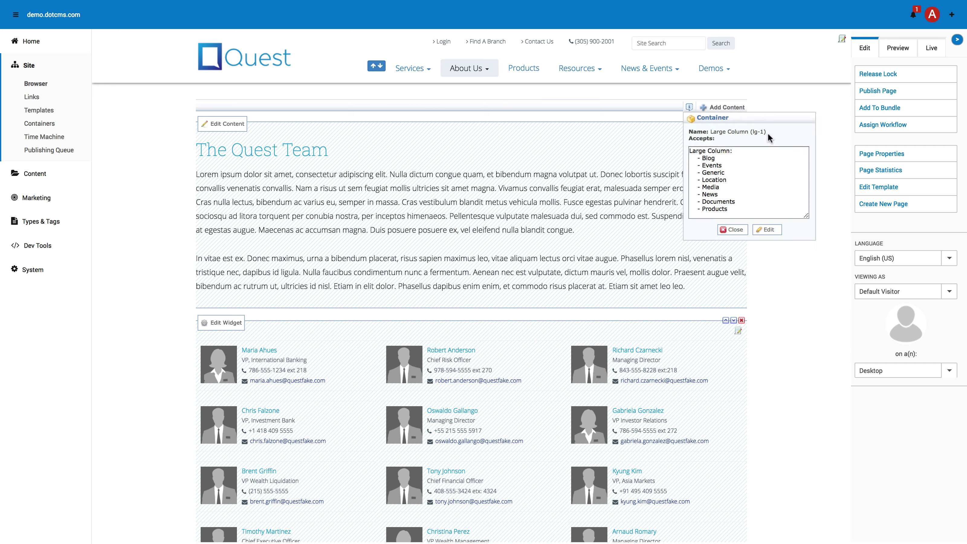
left_click_drag(771, 132, 712, 131)
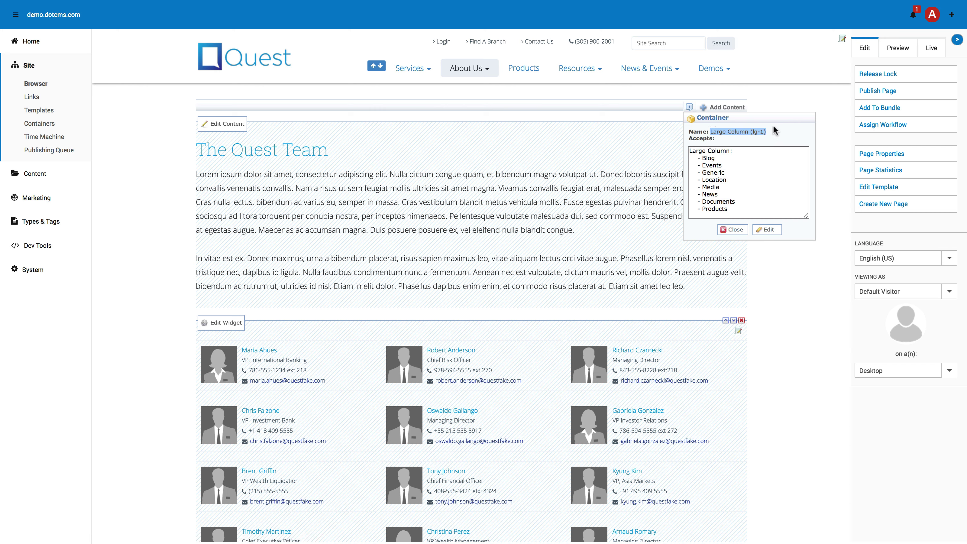
left_click(701, 160)
left_click_drag(702, 159, 727, 209)
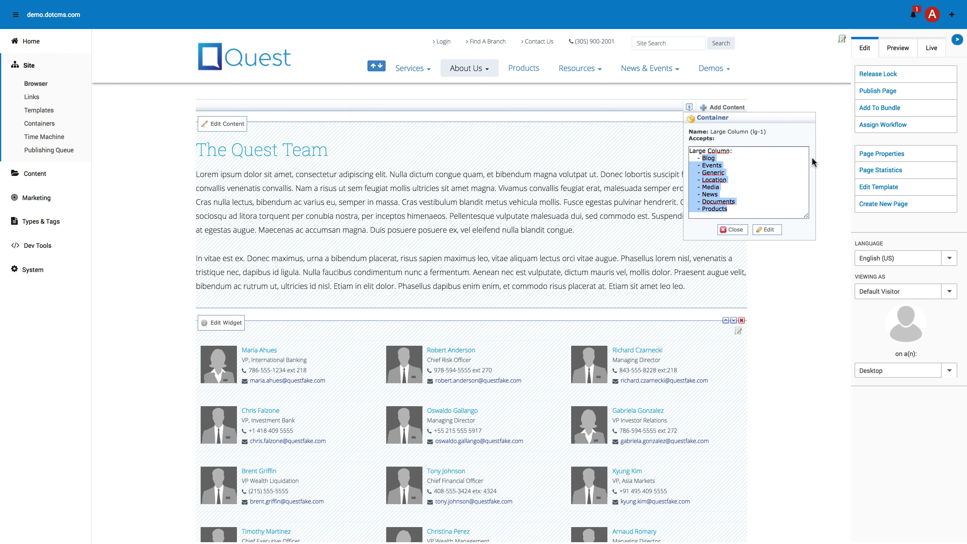
Open the Large Column (lg-1) container for editing and look through the content types available to add
left_click(772, 229)
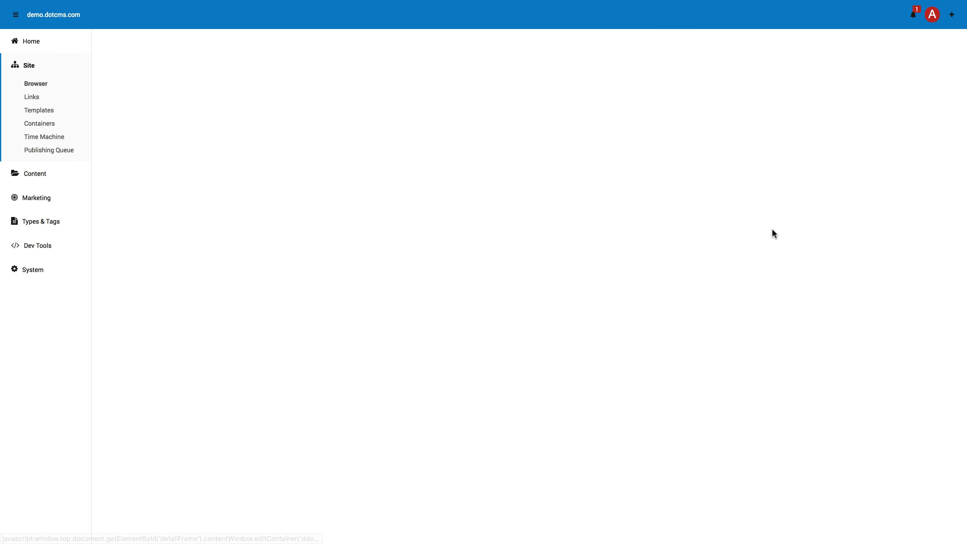
scroll(748, 268, "down", 5)
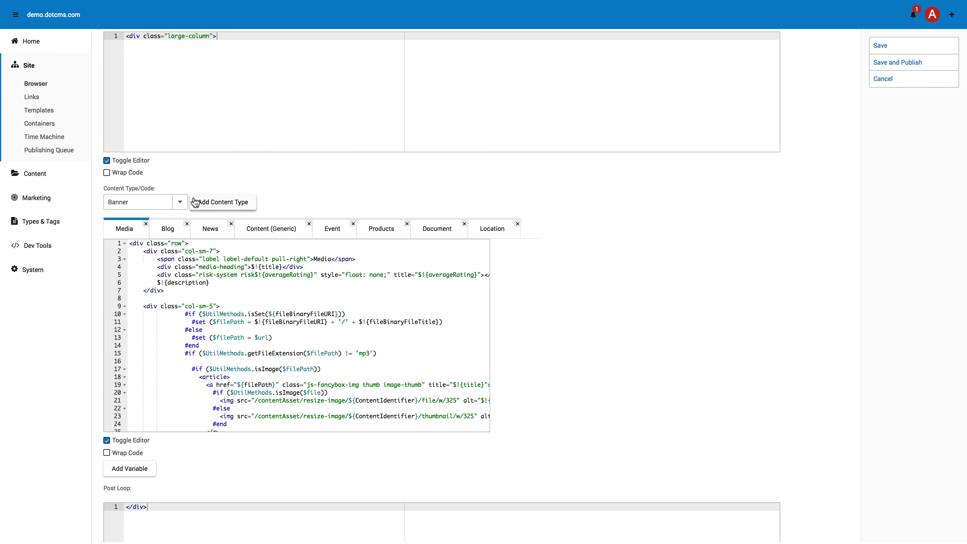
left_click(129, 202)
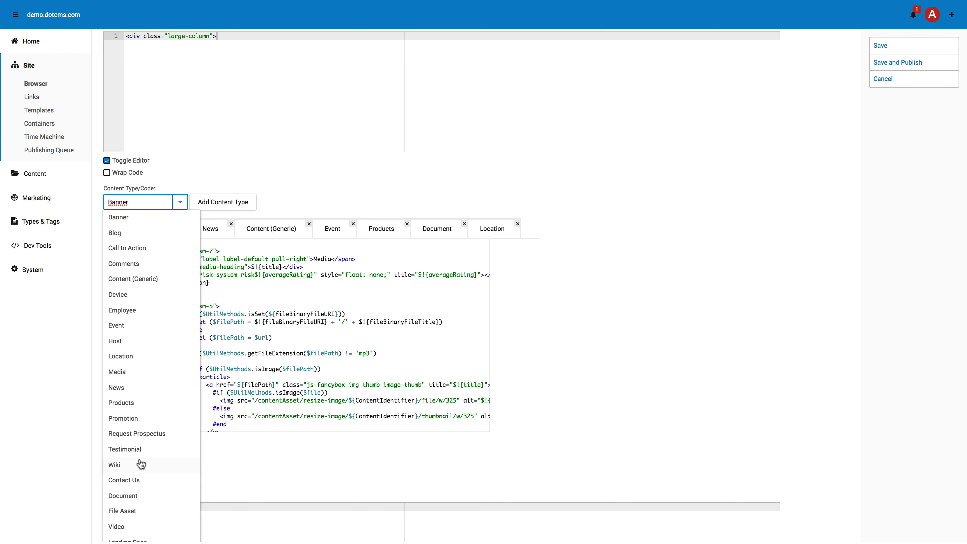
scroll(153, 490, "down", 2)
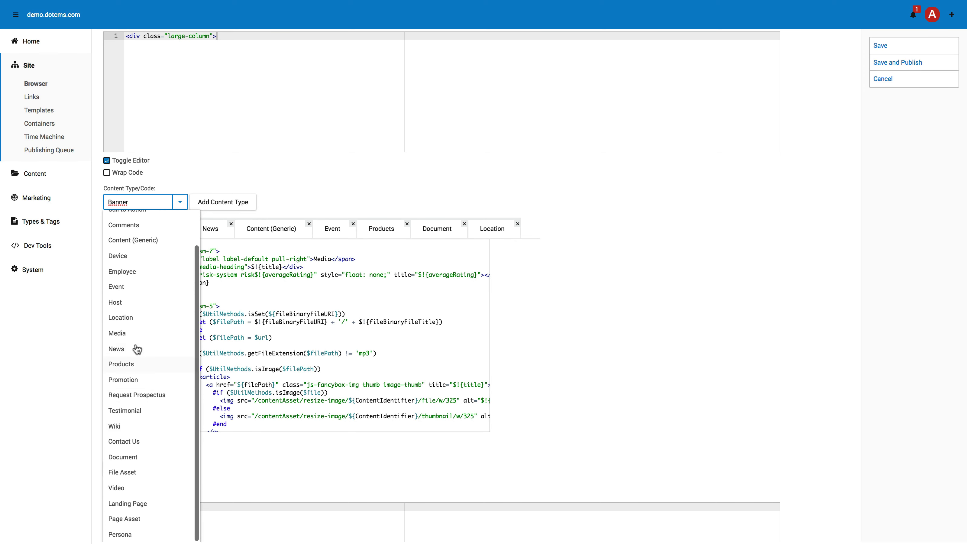
left_click(401, 182)
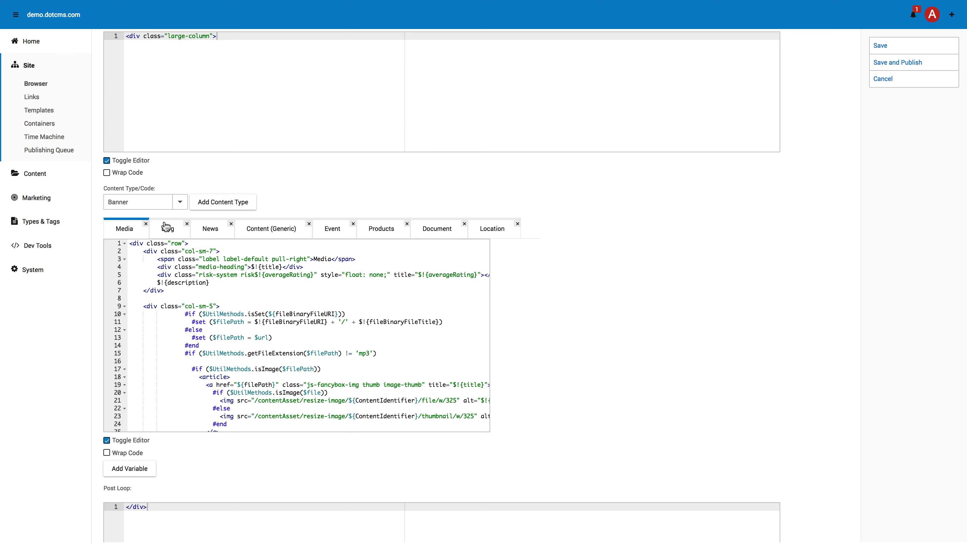
Examine the container's template code for the Blog and Event content types and leave without saving
scroll(271, 304, "up", 2)
scroll(272, 307, "up", 1)
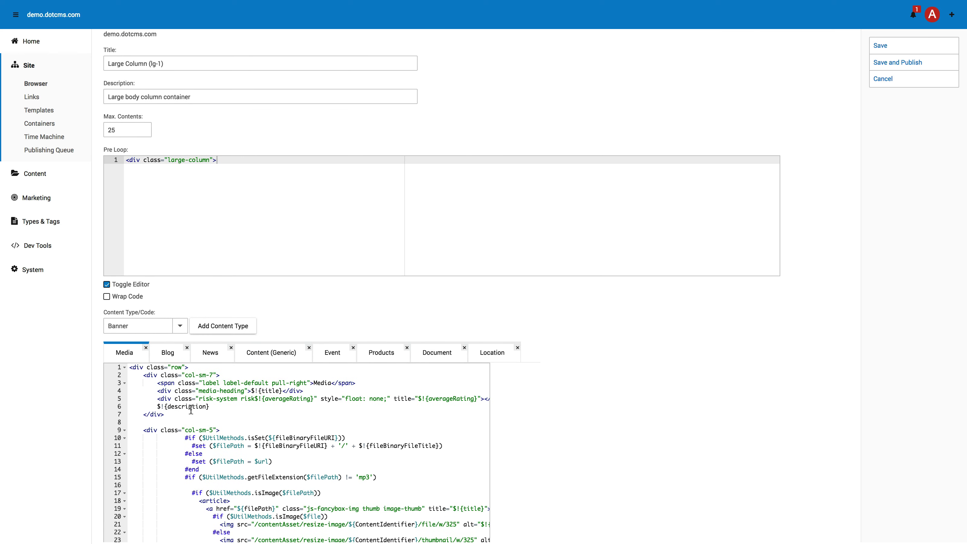
scroll(194, 411, "down", 3)
left_click(167, 352)
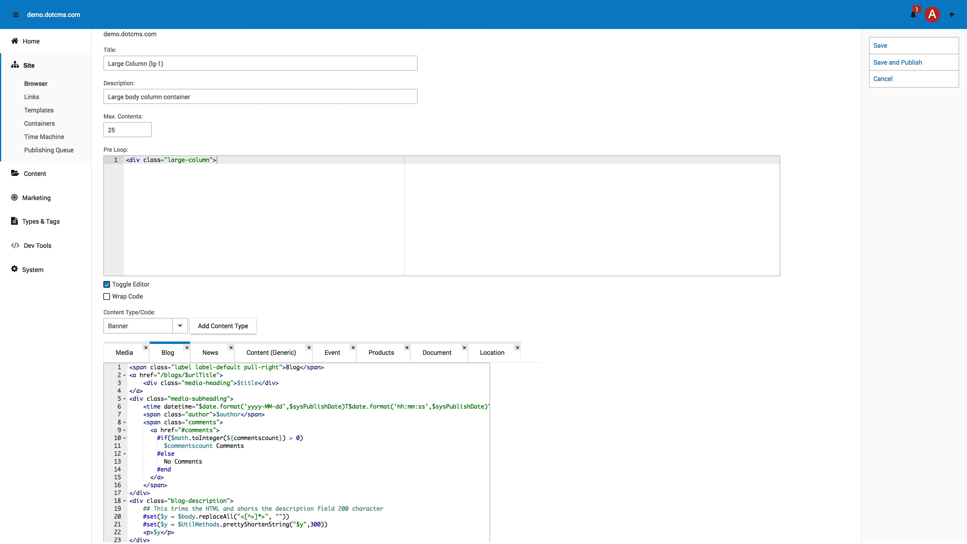
scroll(754, 402, "down", 3)
scroll(753, 402, "down", 1)
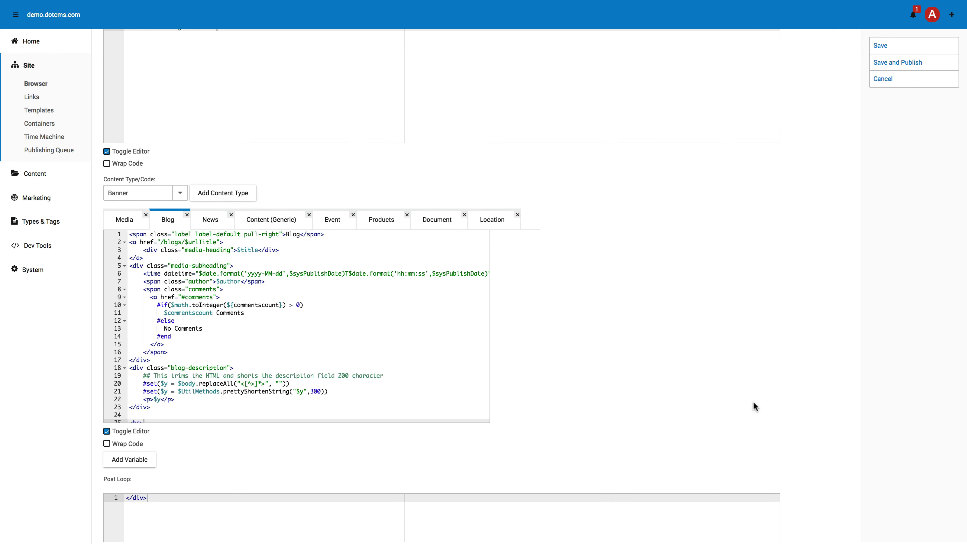
left_click(333, 219)
scroll(435, 262, "down", 2)
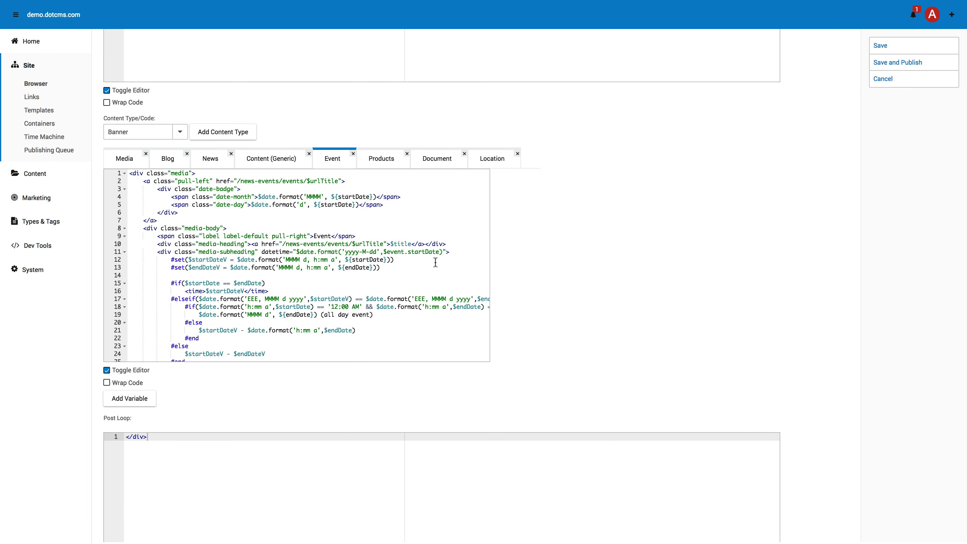
left_click(882, 78)
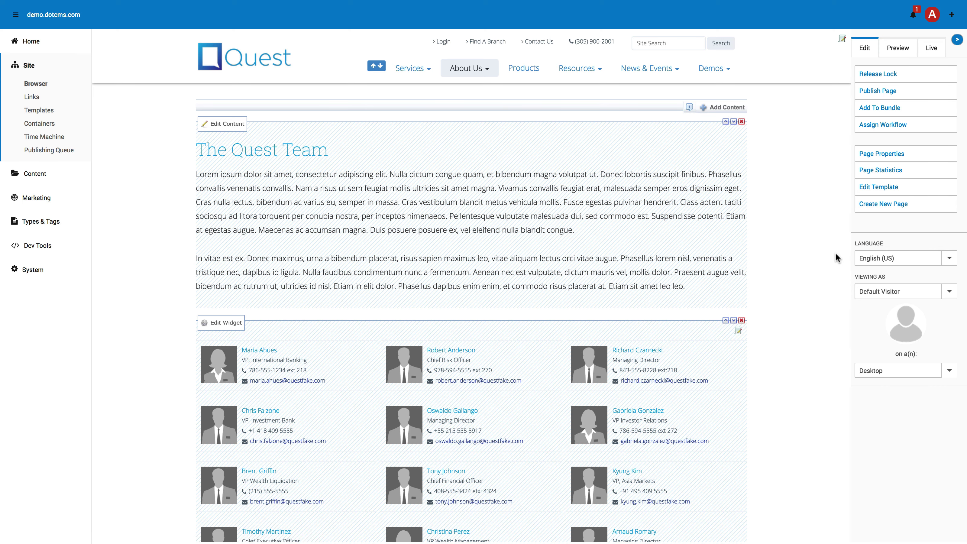
View the options for adding content to the container and expand the Content section of the site navigation
left_click(725, 108)
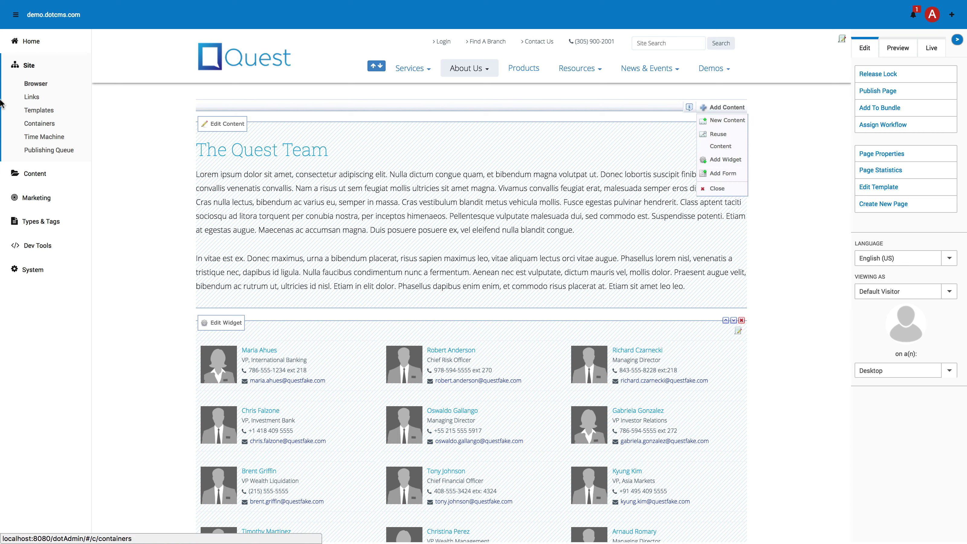
left_click(35, 175)
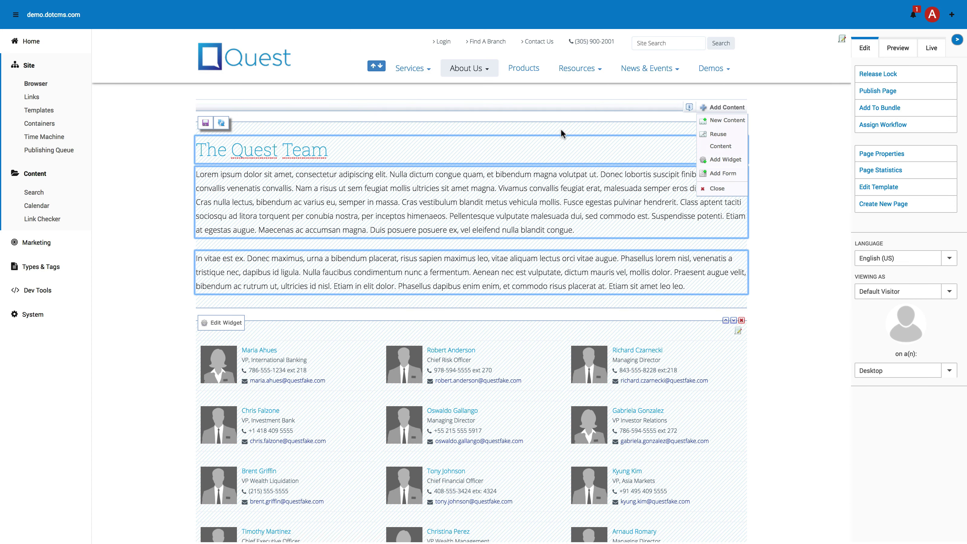
left_click(723, 189)
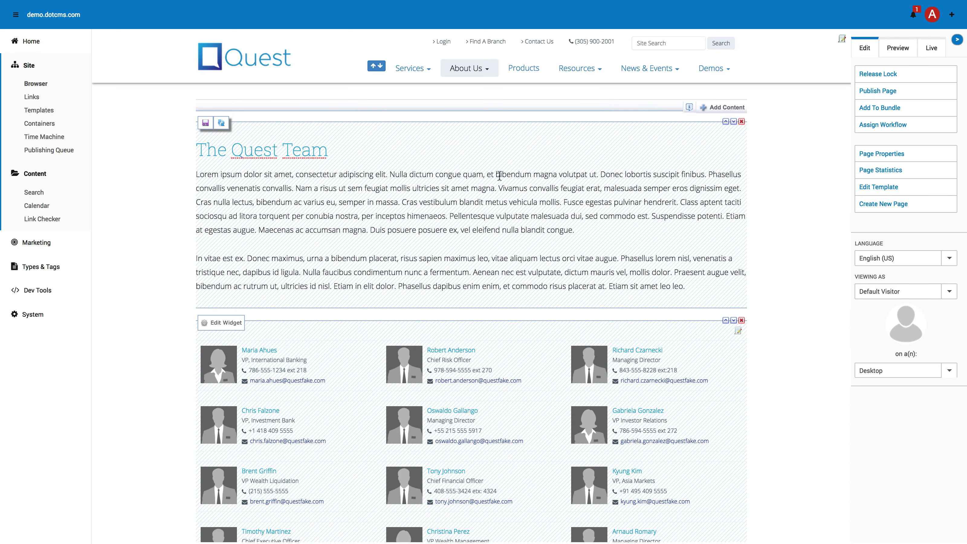
left_click(485, 175)
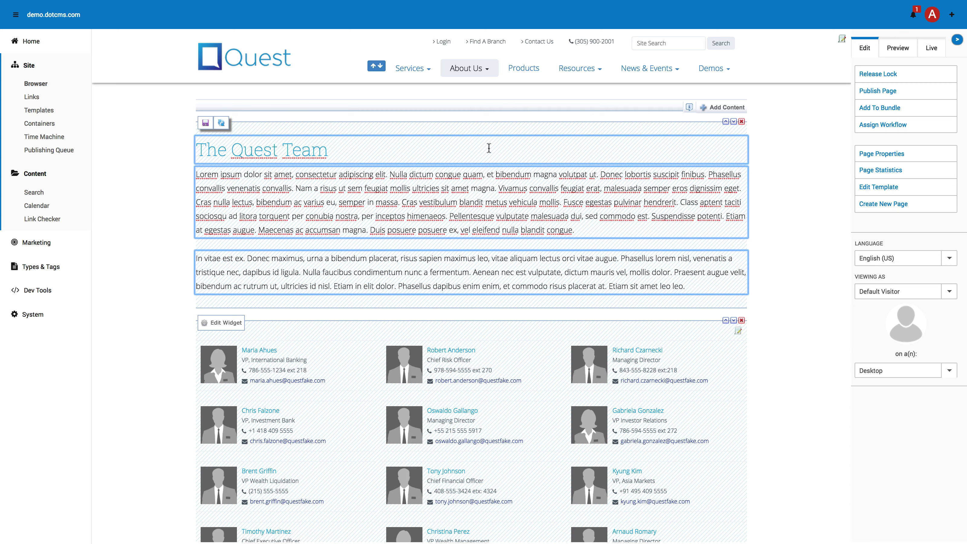
left_click(221, 122)
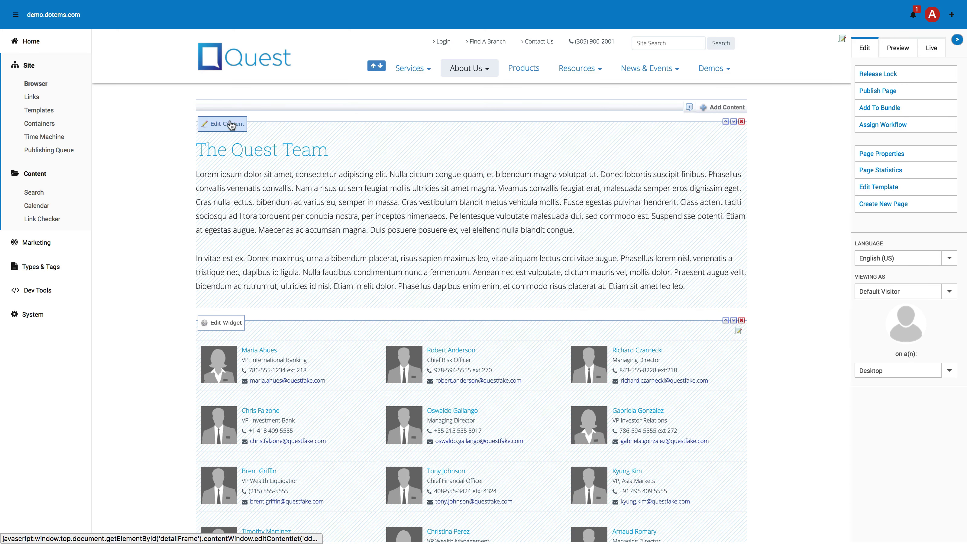
left_click(228, 124)
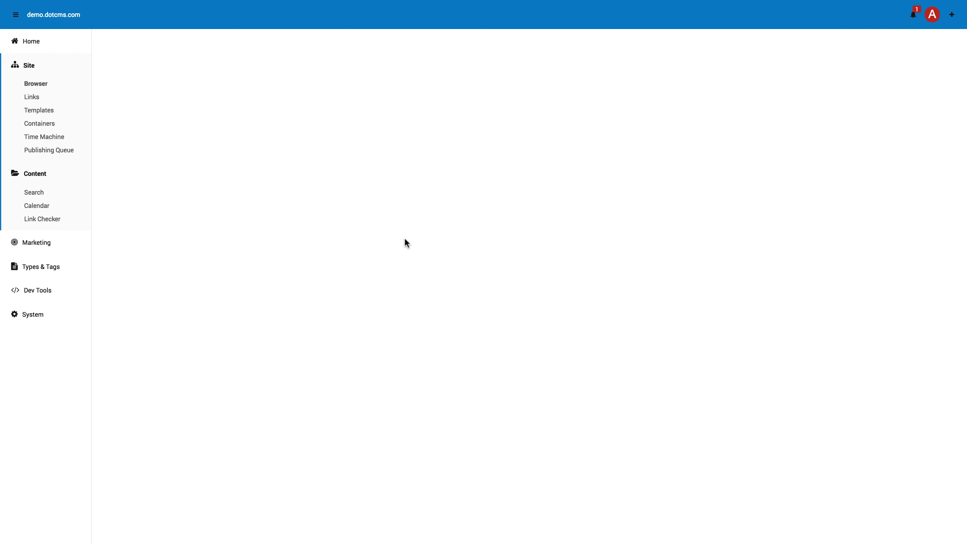
left_click(899, 112)
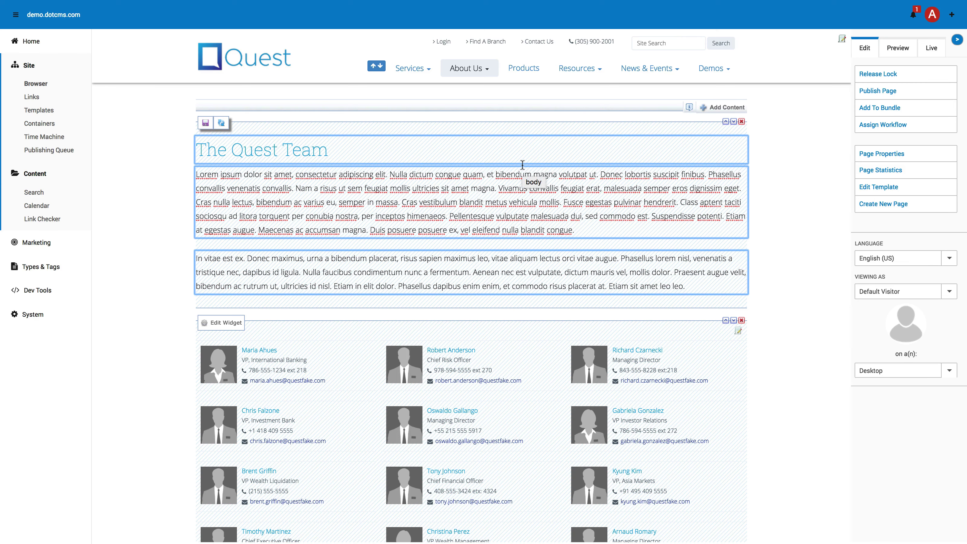
Insert "Made a change here" before "et bibendum" in the first paragraph of The Quest Team and save the content
left_click(487, 174)
type("Mak")
key("BackSpace")
type("de a change h")
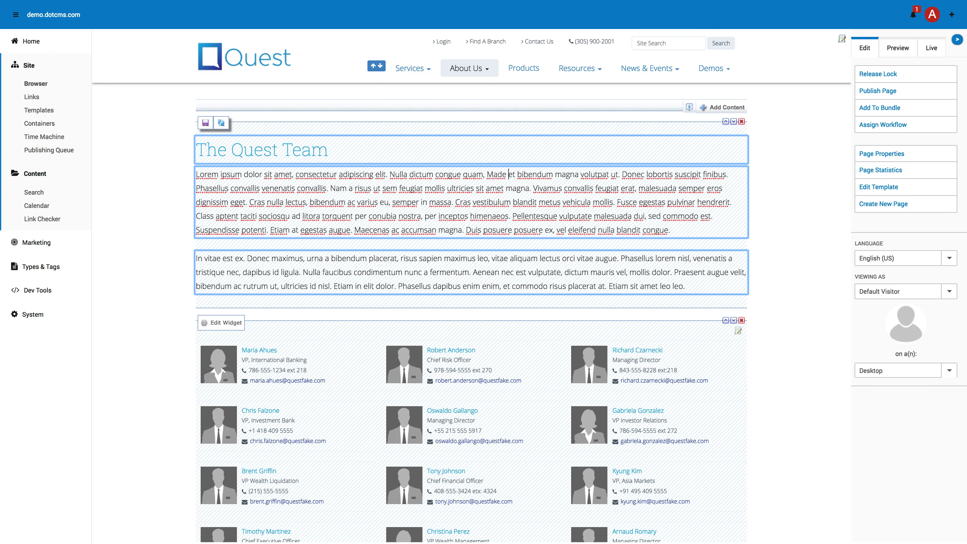
type("ere")
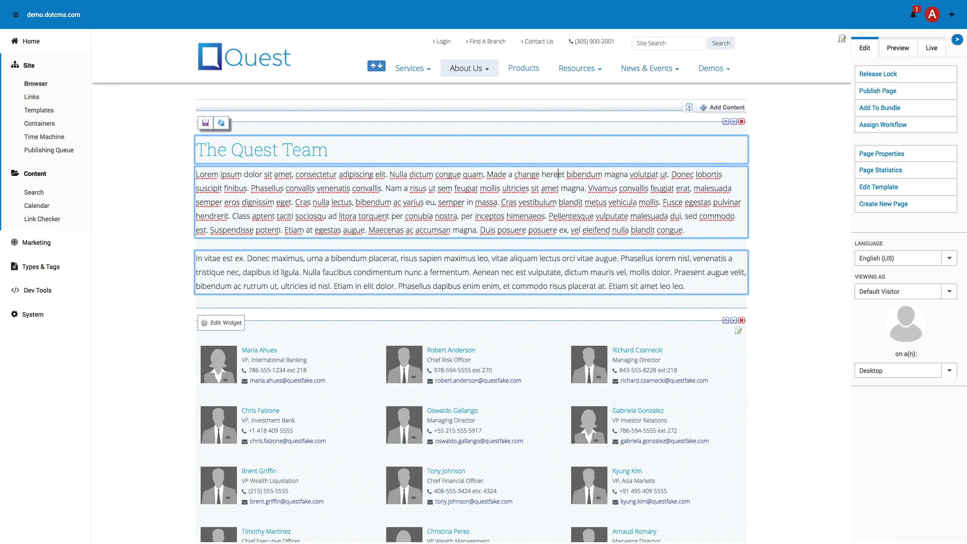
left_click(206, 123)
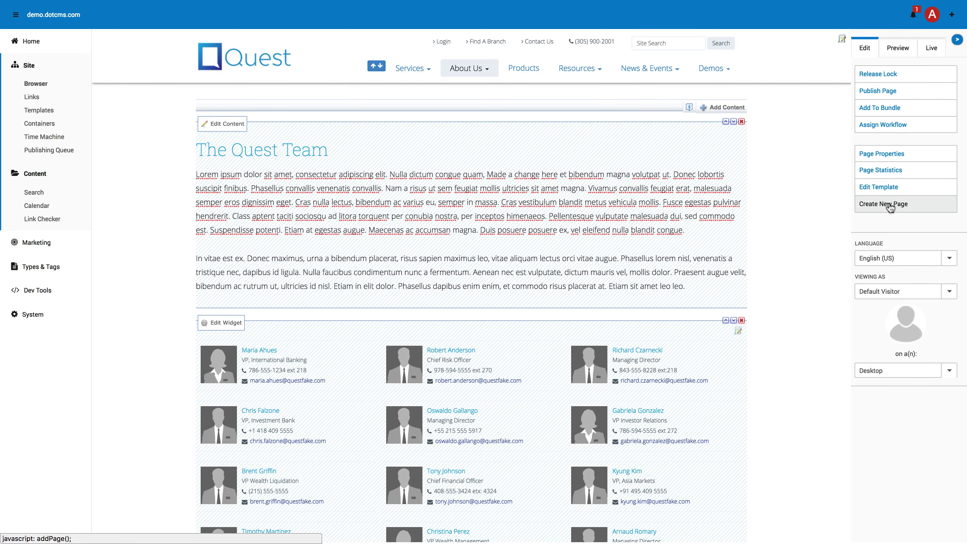
Preview the page and highlight what has changed compared with the live version
left_click(897, 48)
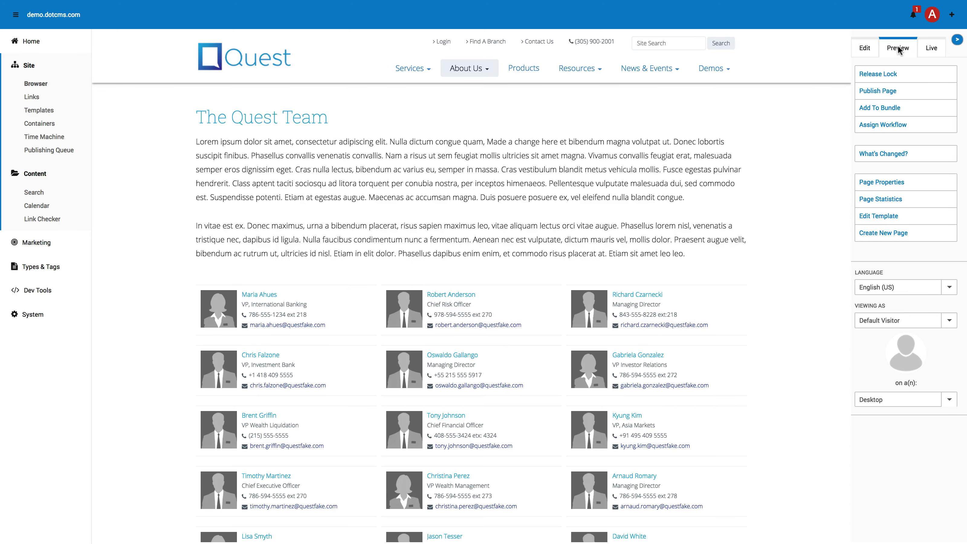
left_click(890, 156)
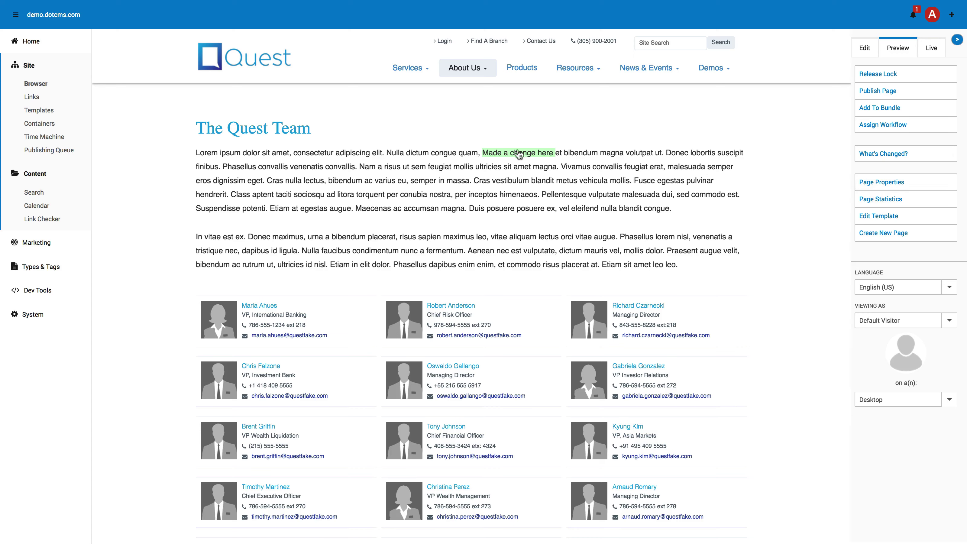
Publish the page together with all its related assets
left_click(889, 92)
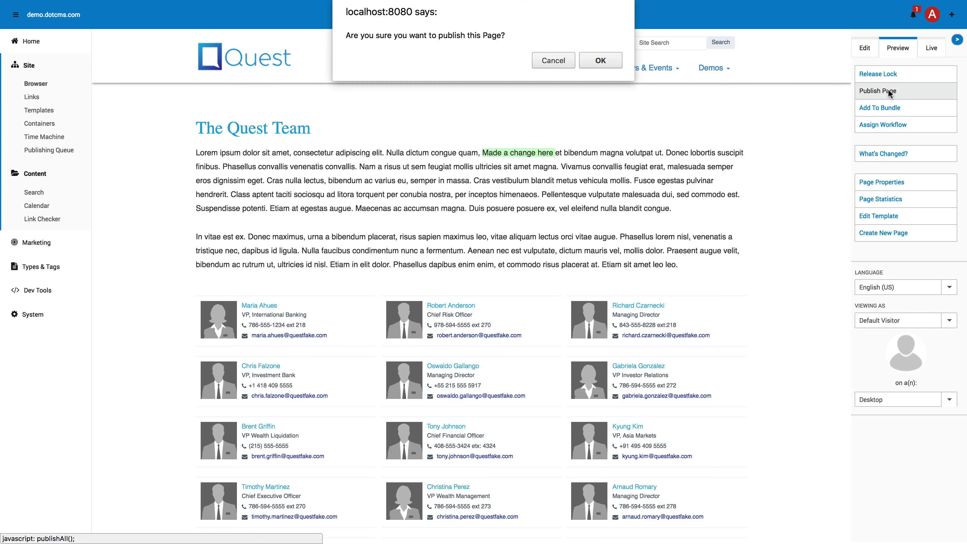
left_click(595, 61)
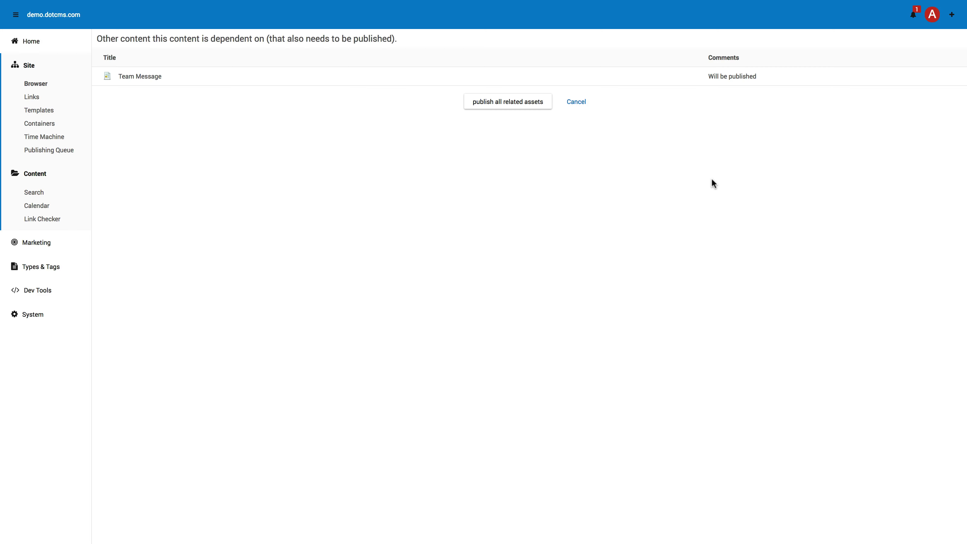
left_click(510, 104)
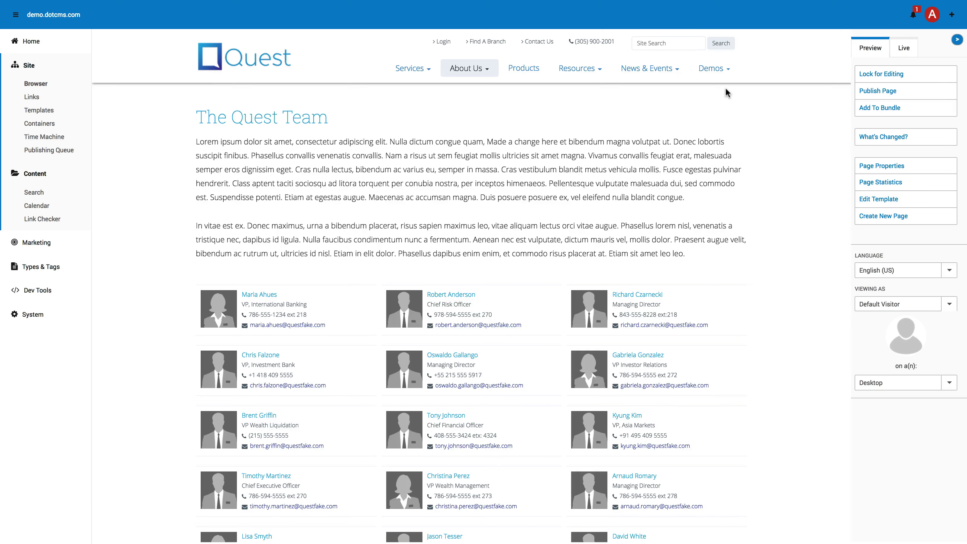
Lock the page for editing, and open the Team Message content in its editor, lock it and leave without changes
left_click(868, 74)
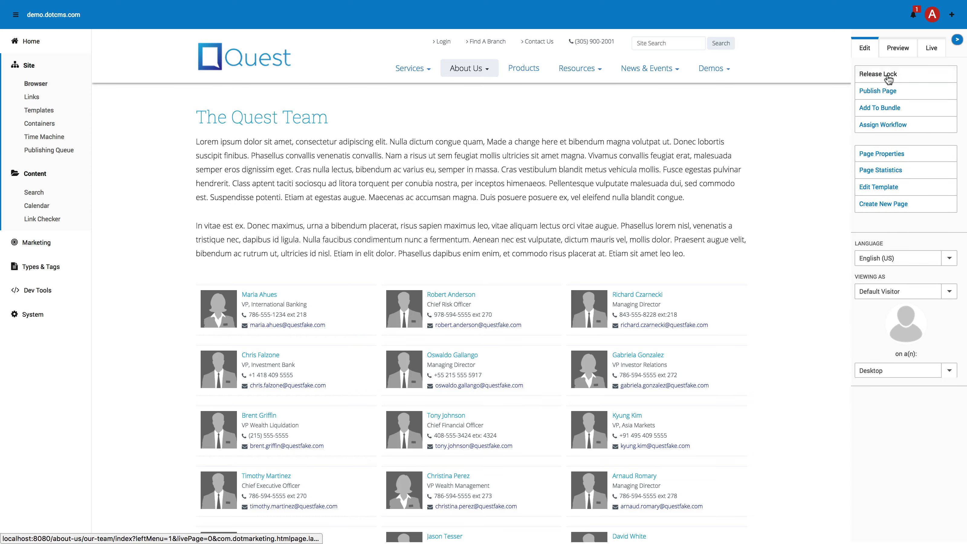
left_click(222, 124)
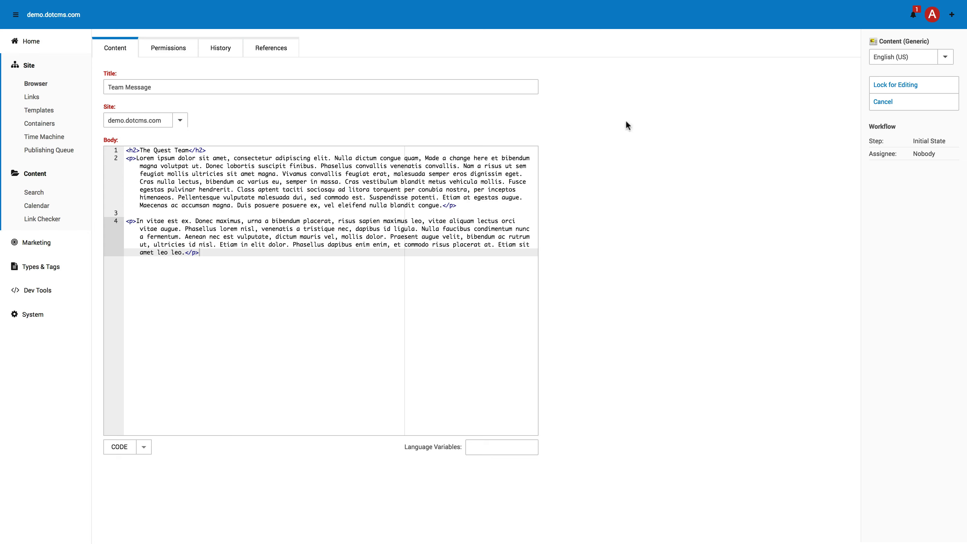
left_click(876, 85)
left_click(902, 116)
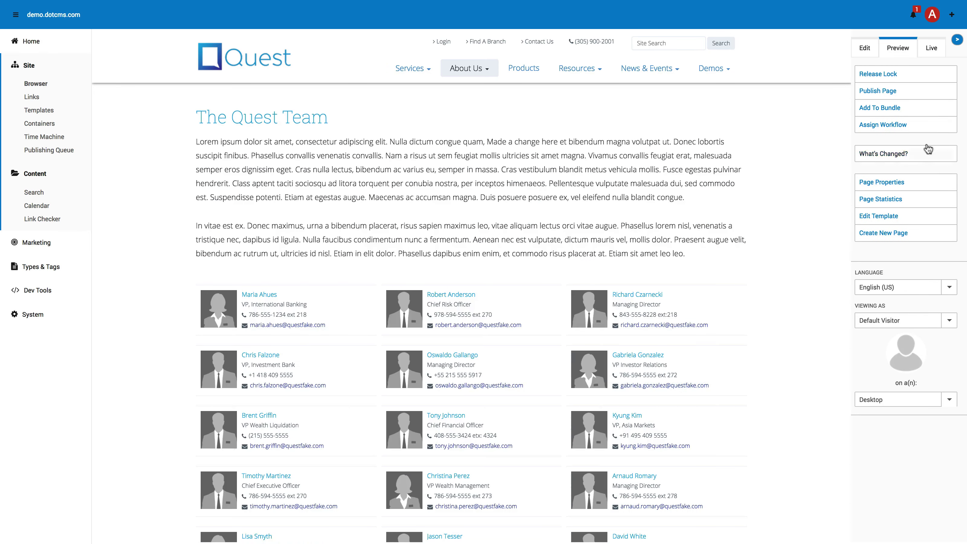
Check the published page for remaining differences in the first paragraph and view its live version
left_click(895, 163)
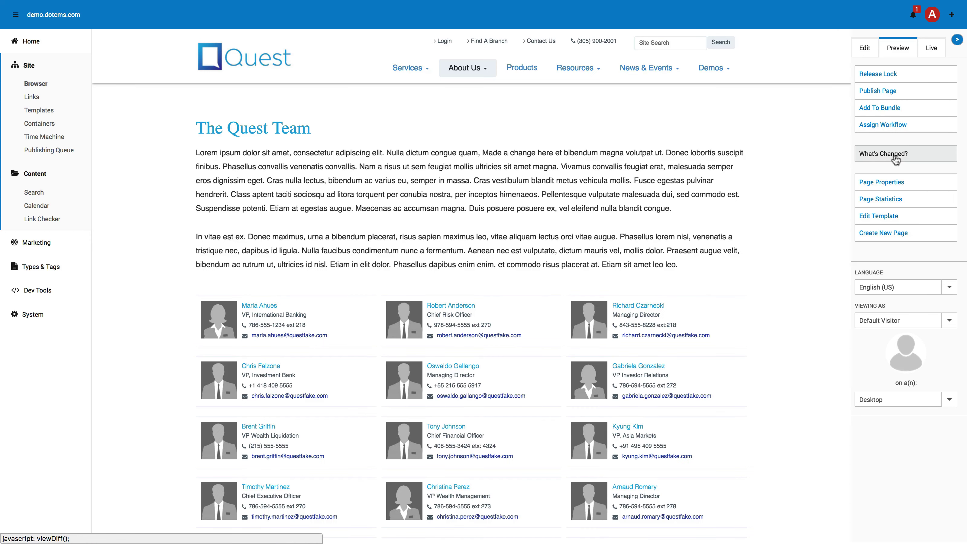
left_click_drag(196, 153, 630, 155)
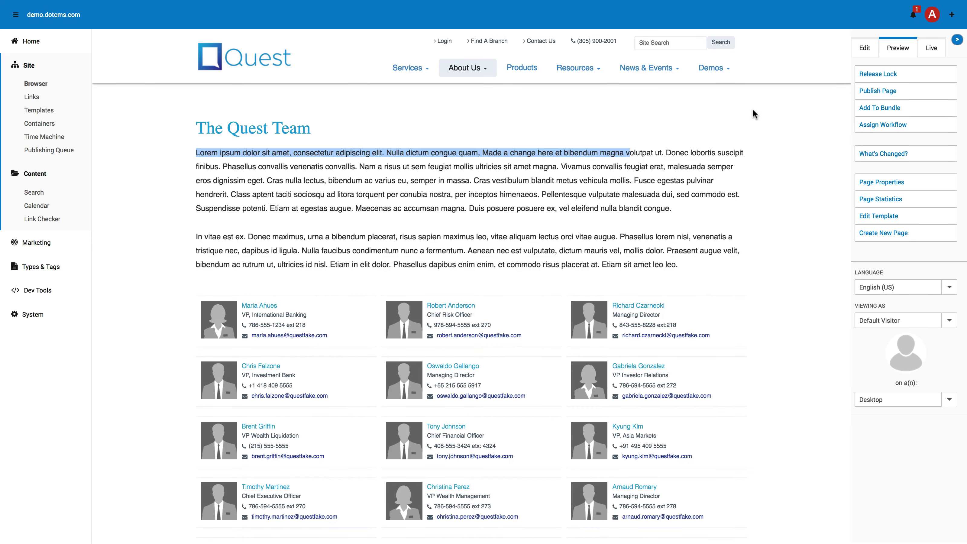
left_click(652, 158)
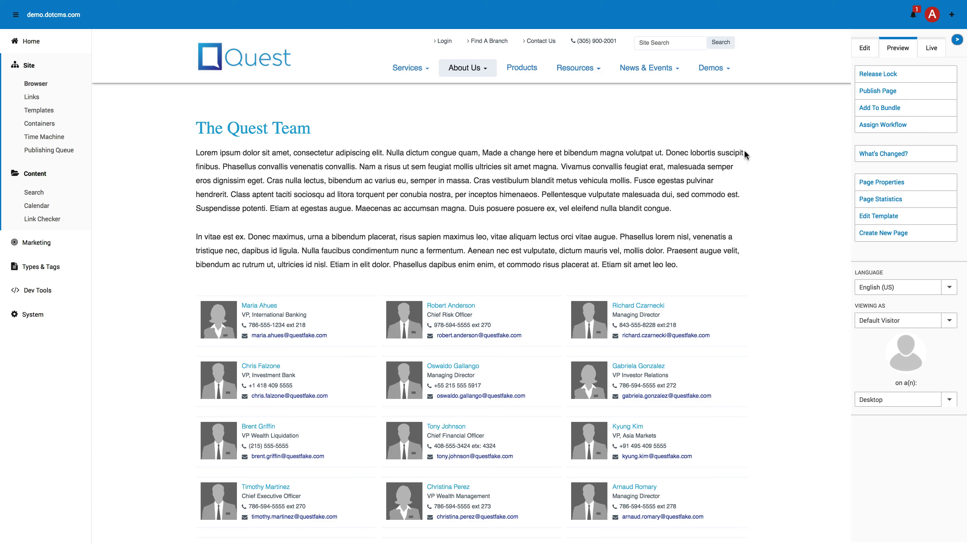
left_click(932, 48)
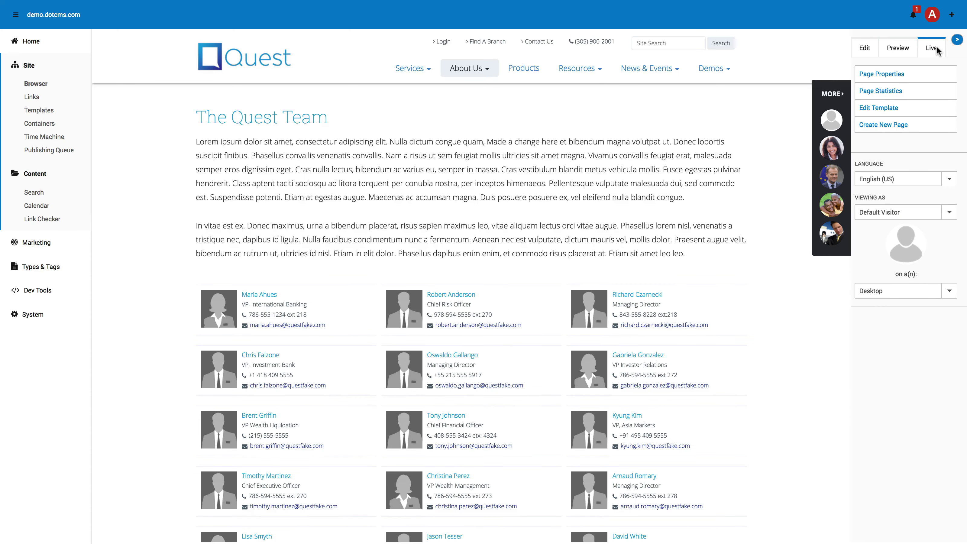
Highlight the changed text in the first paragraph of the live page to verify it, and clear the selection
left_click_drag(390, 137, 477, 142)
left_click(589, 142)
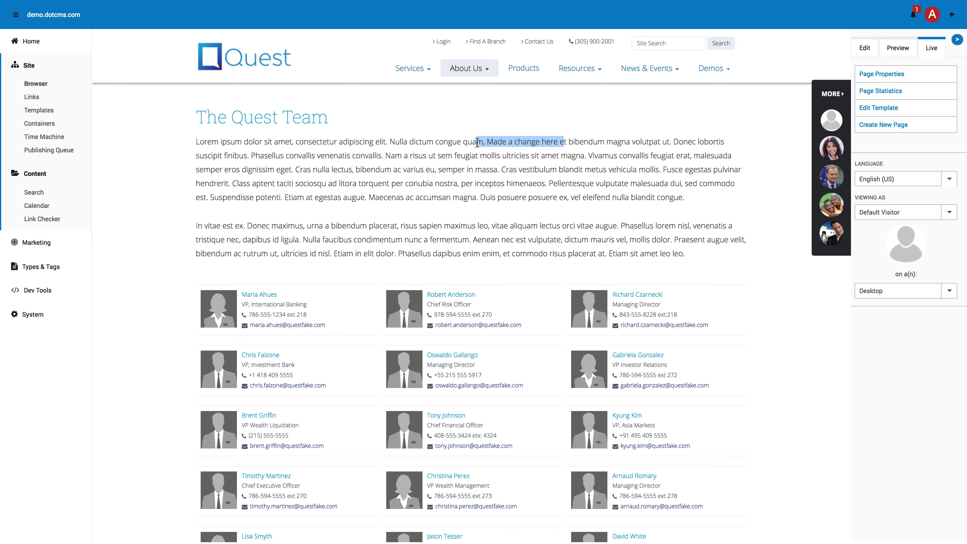
left_click(934, 50)
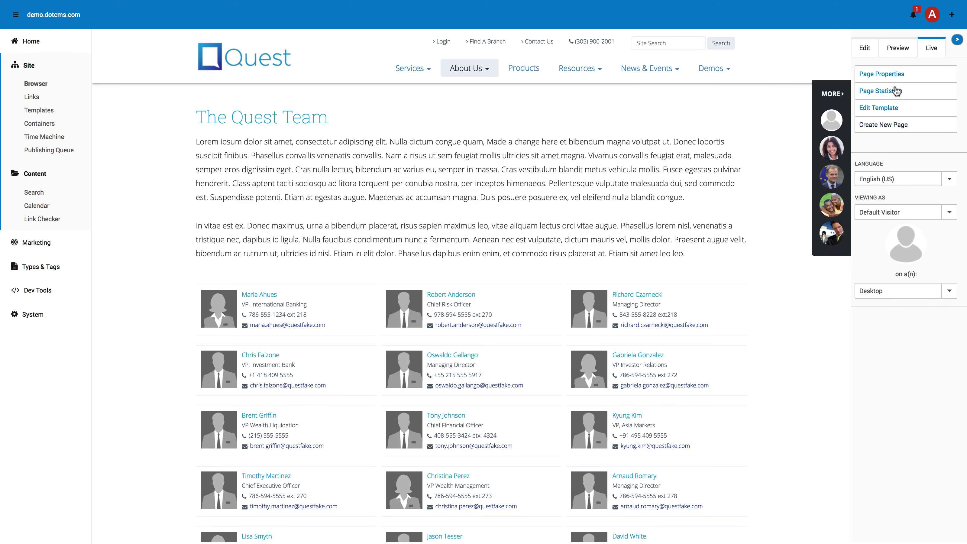
Return the page to edit mode by way of its preview, and view it as the First Time Investor persona
left_click(902, 47)
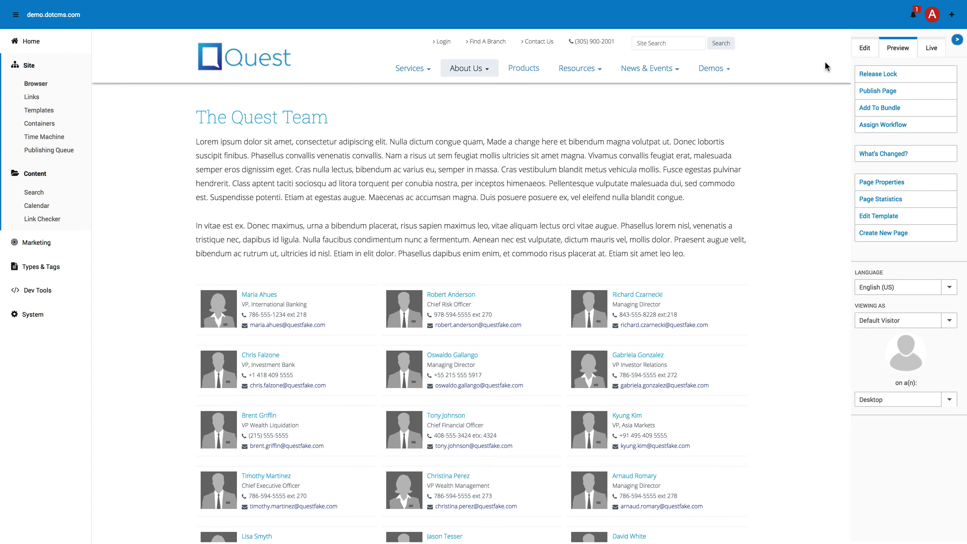
left_click(865, 48)
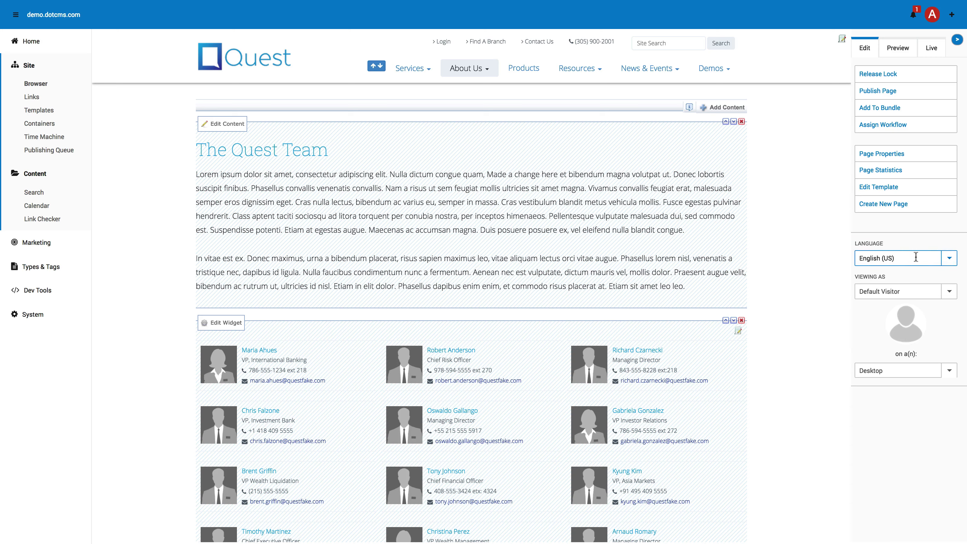
left_click(950, 259)
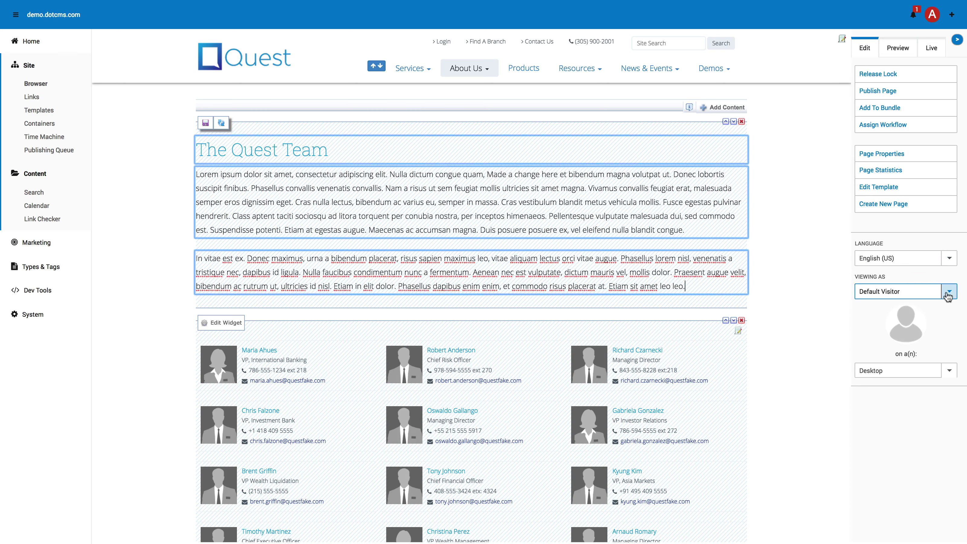
left_click(949, 291)
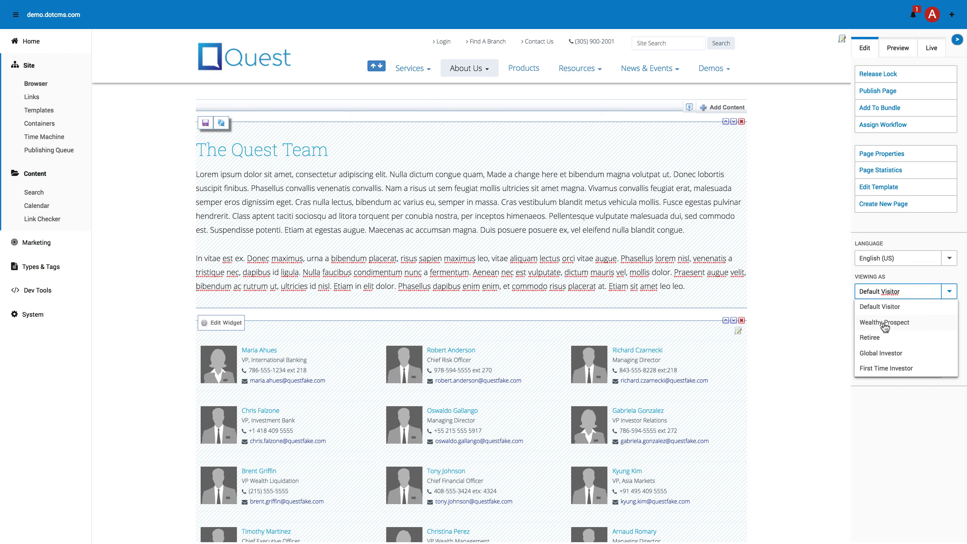
left_click(882, 368)
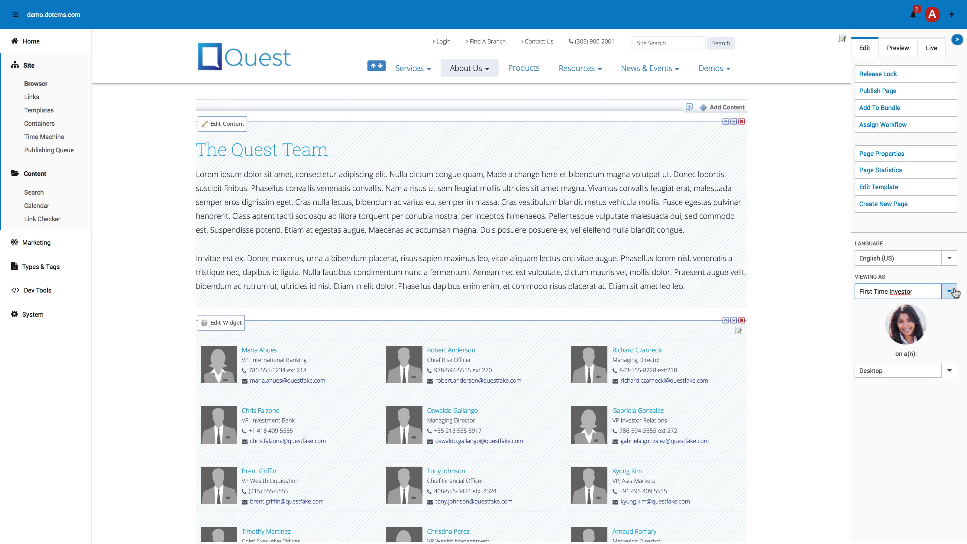
Preview the page as Default Visitor on an Apple iPhone 6, 6s
left_click(949, 372)
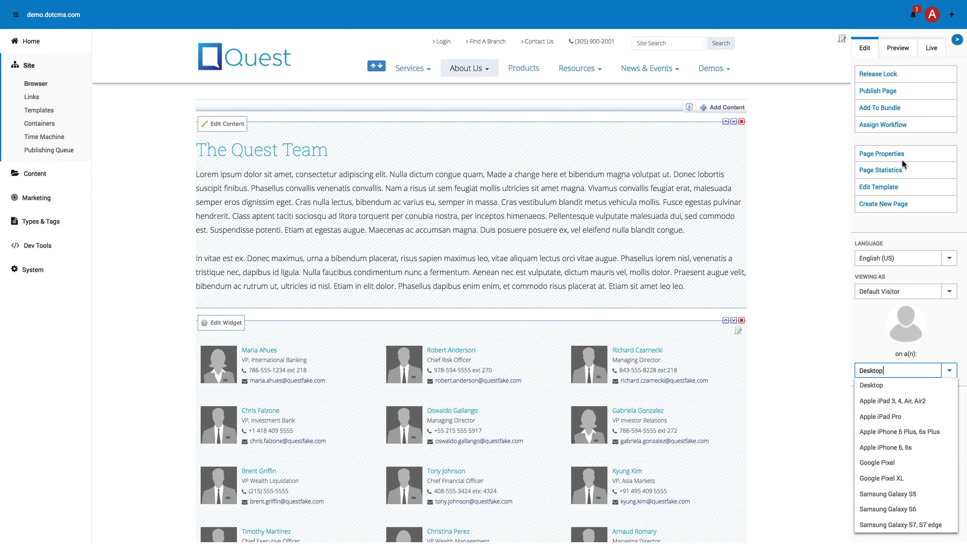
left_click(886, 51)
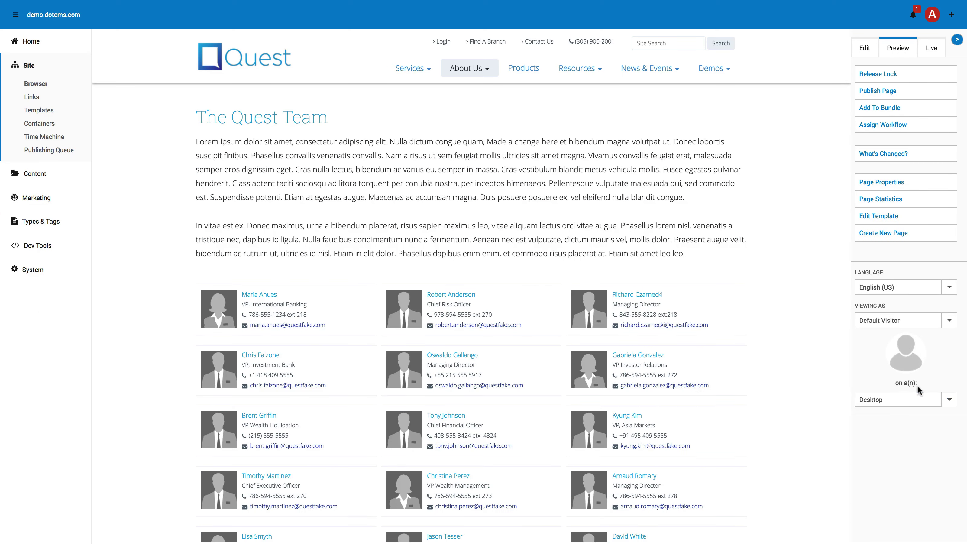
left_click(948, 399)
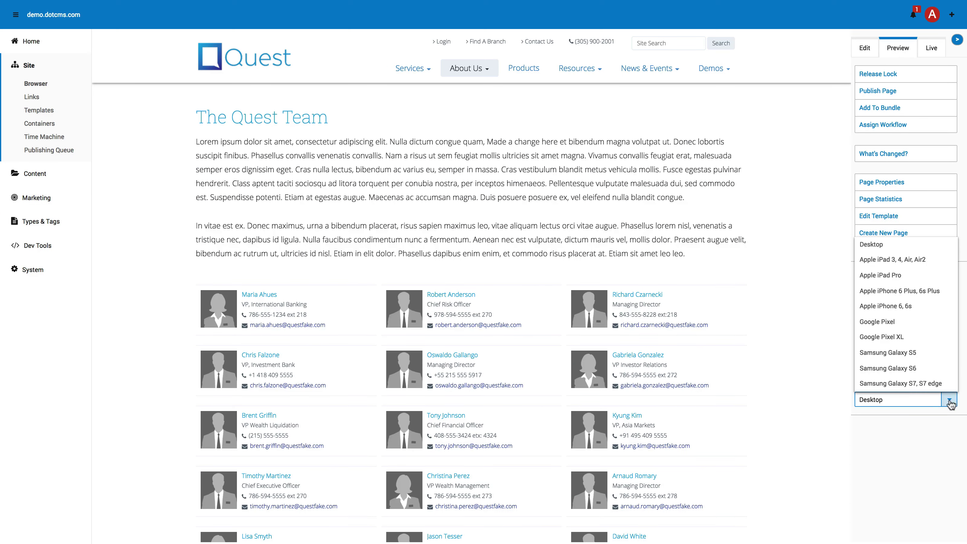
left_click(896, 307)
Expand the site's mobile navigation menu in the phone preview and look through the page content
left_click(543, 120)
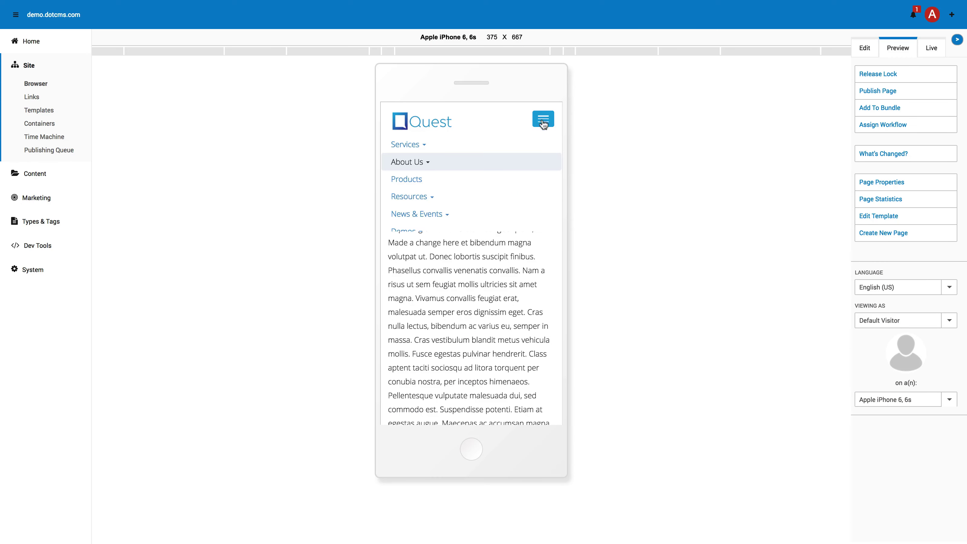
scroll(474, 296, "down", 10)
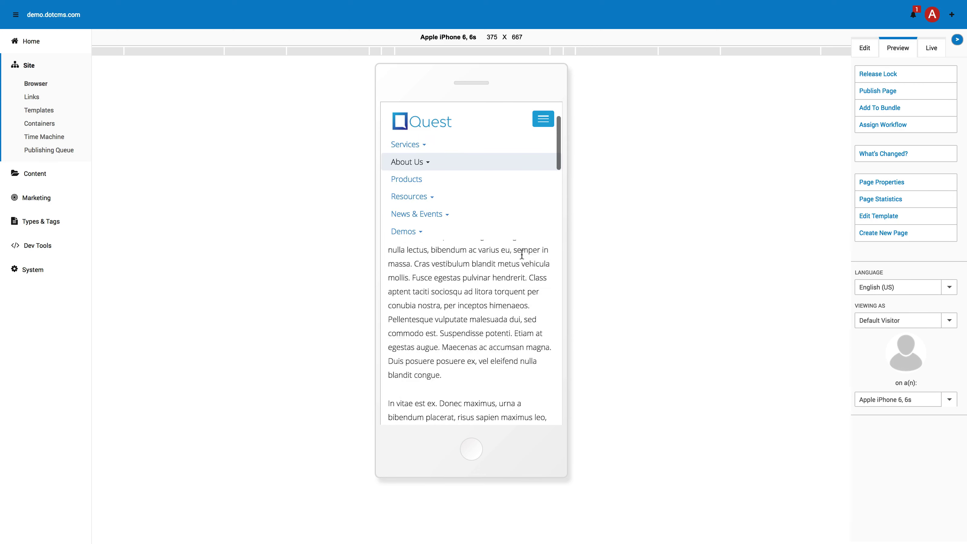
scroll(517, 380, "down", 10)
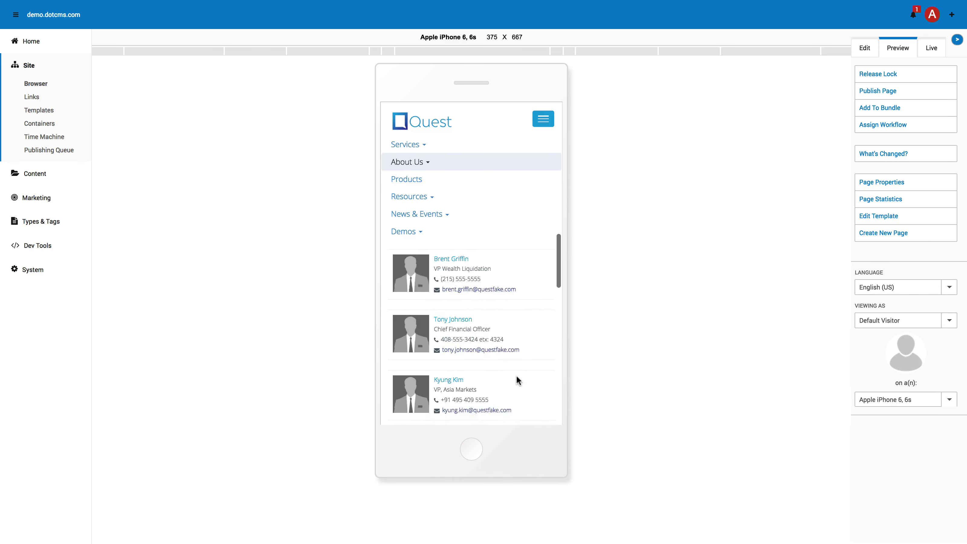
scroll(517, 380, "up", 10)
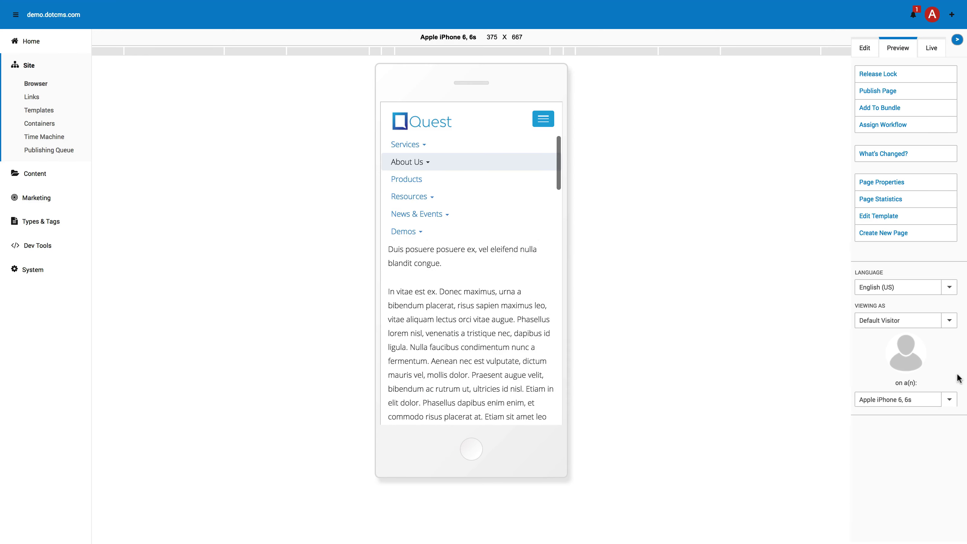
Preview the page on an Apple iPad Pro, look through it and return the preview to Desktop
left_click(949, 399)
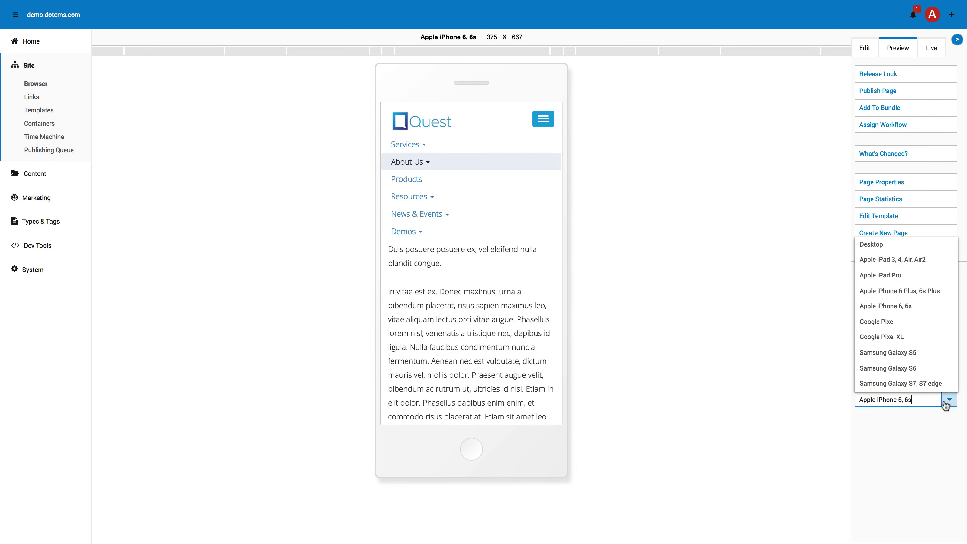
left_click(890, 280)
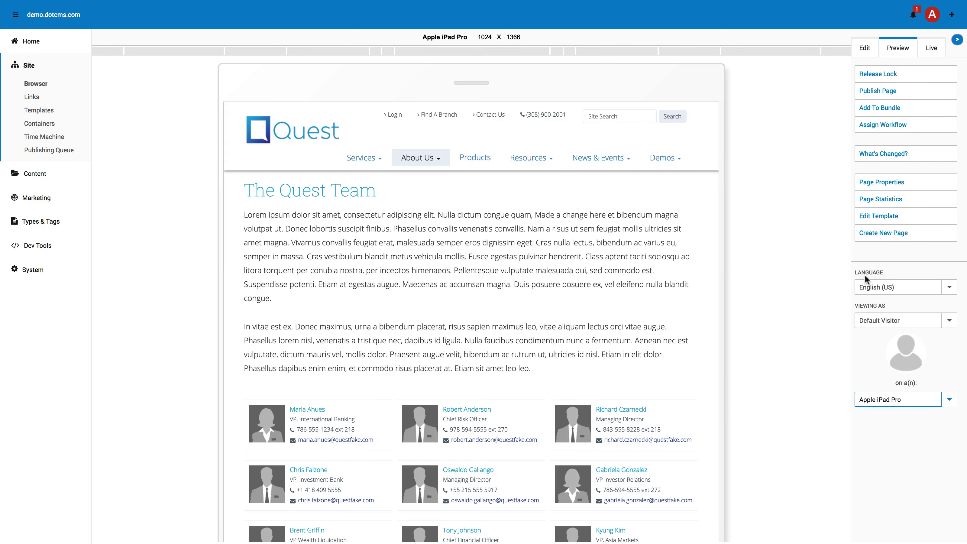
scroll(562, 304, "down", 10)
scroll(562, 305, "up", 10)
left_click(949, 399)
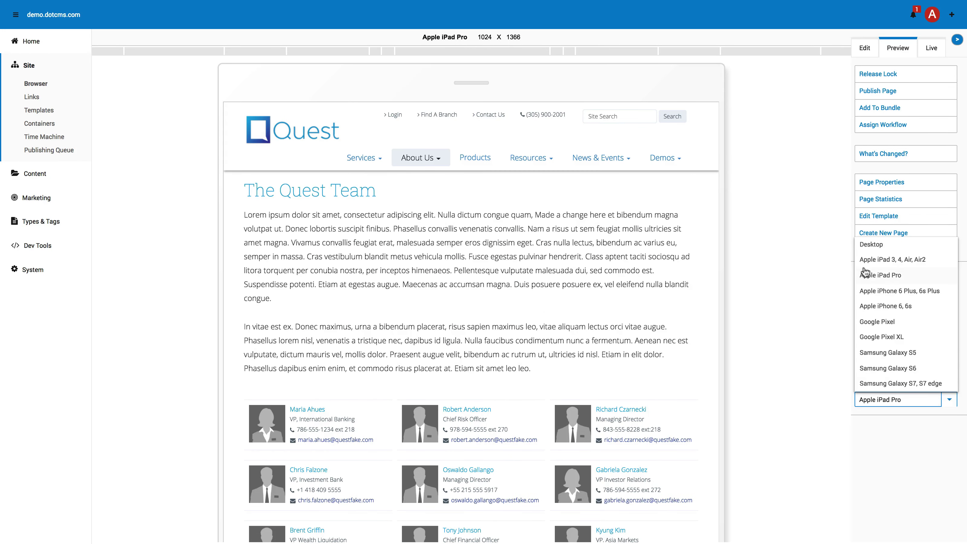
left_click(872, 245)
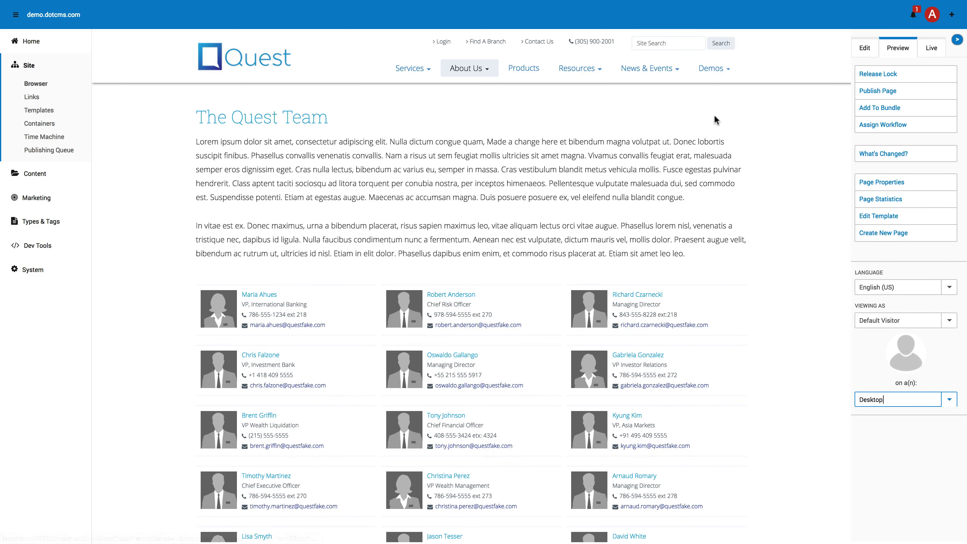
Open the workflow task list and look at its Scheme and Step filter options
left_click(32, 42)
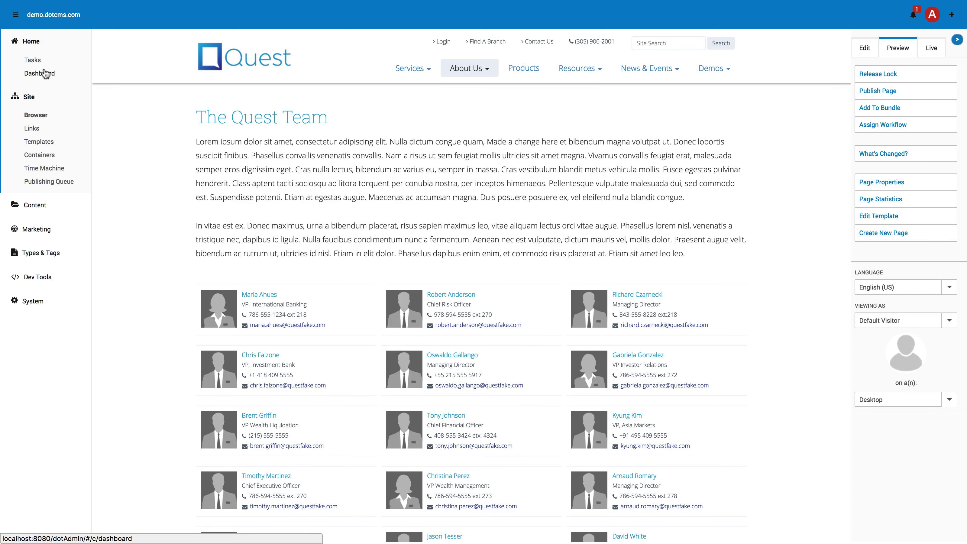
left_click(38, 62)
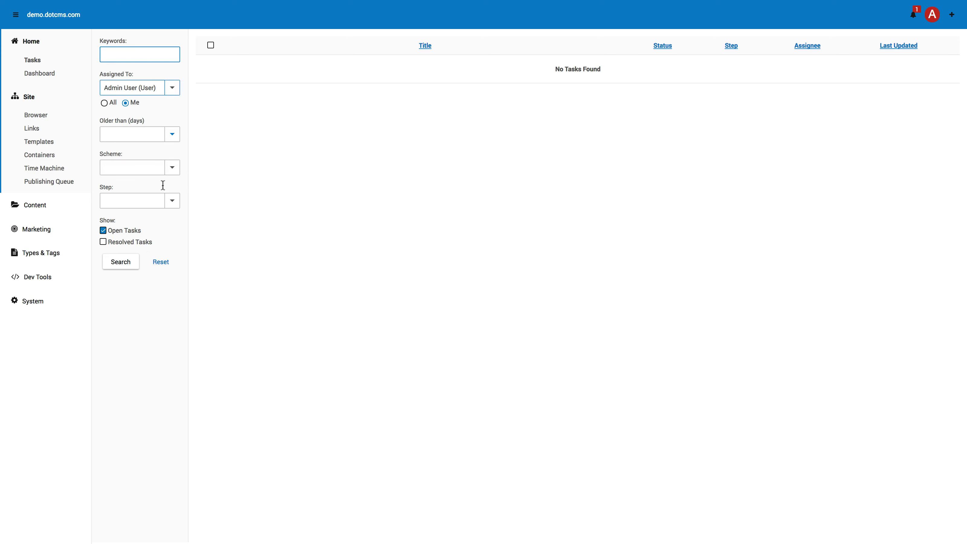
left_click(171, 168)
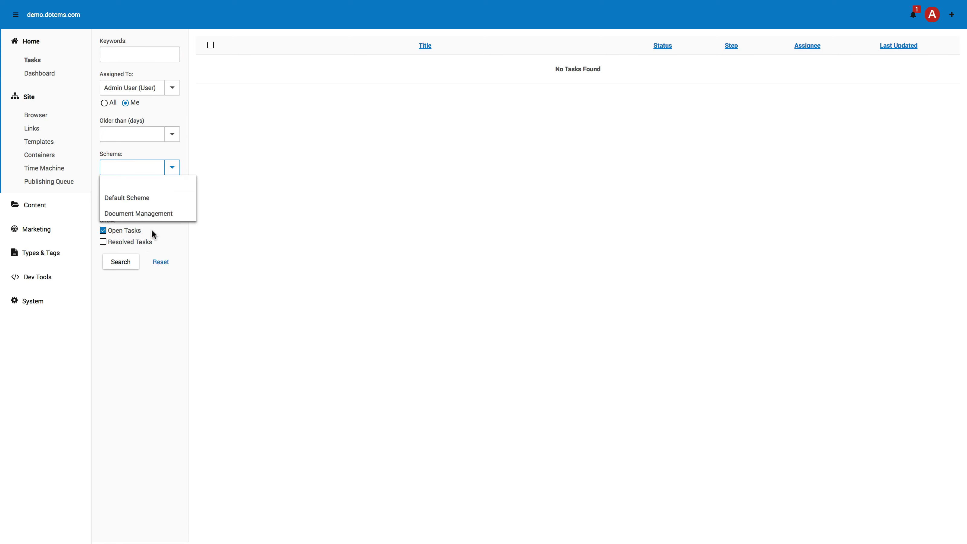
left_click(235, 145)
left_click(175, 205)
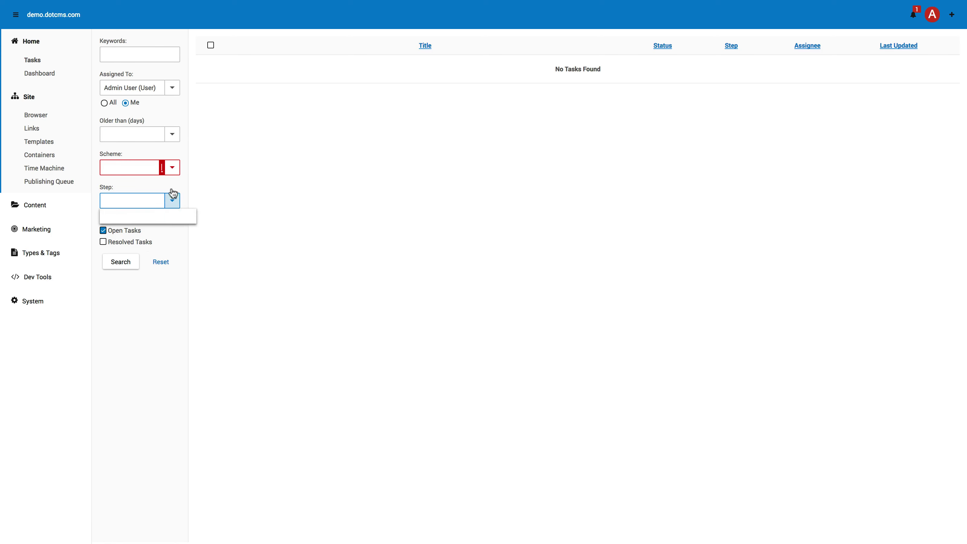
Set the task list's Scheme filter to Document Management and check the Step choices
left_click(172, 167)
left_click(142, 213)
left_click(172, 201)
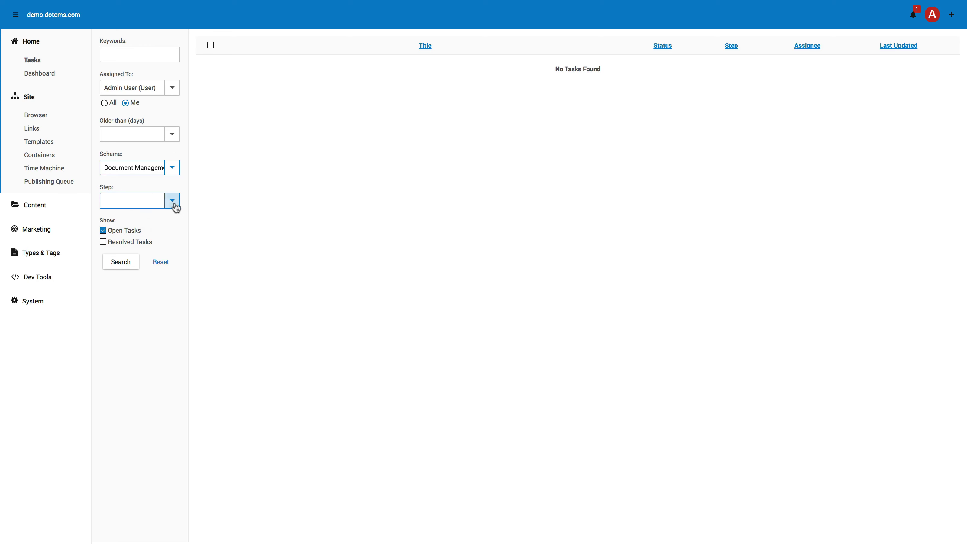
left_click(244, 173)
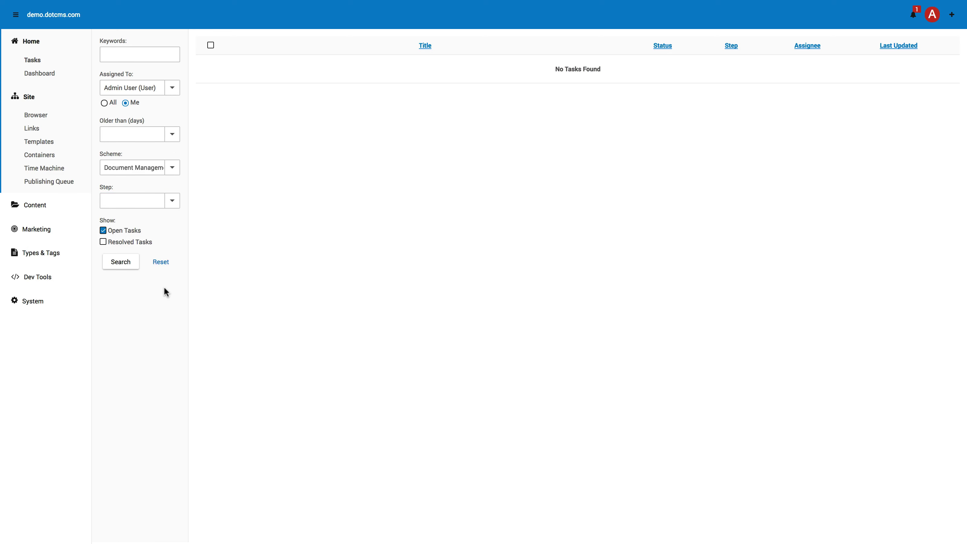
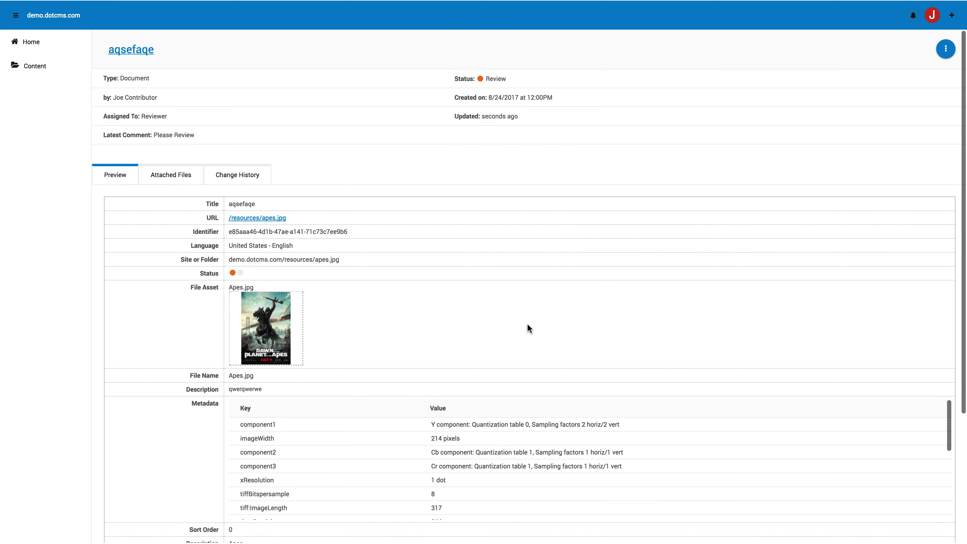
Examine the aqsefaqe task's change history and its content's workflow step, and cancel the content editor without changes
left_click(266, 174)
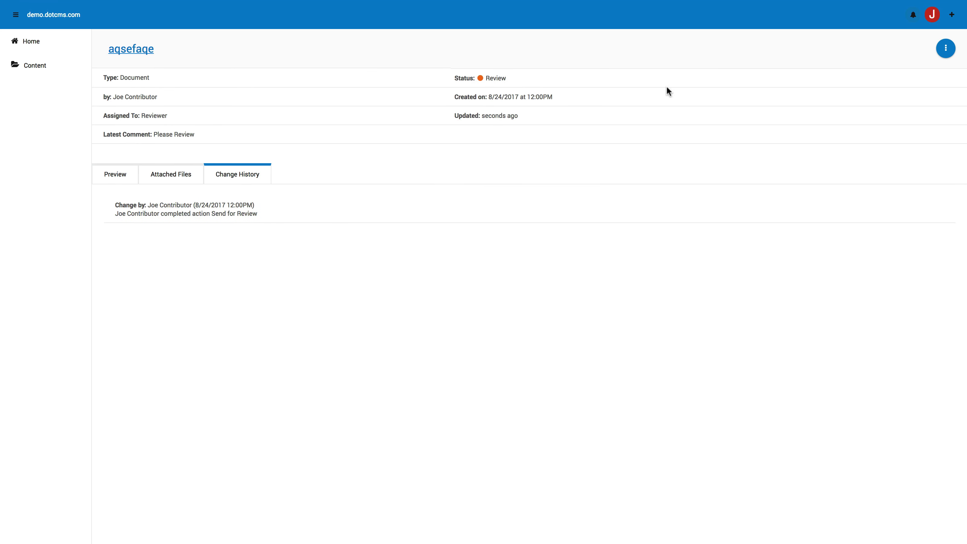
left_click(946, 51)
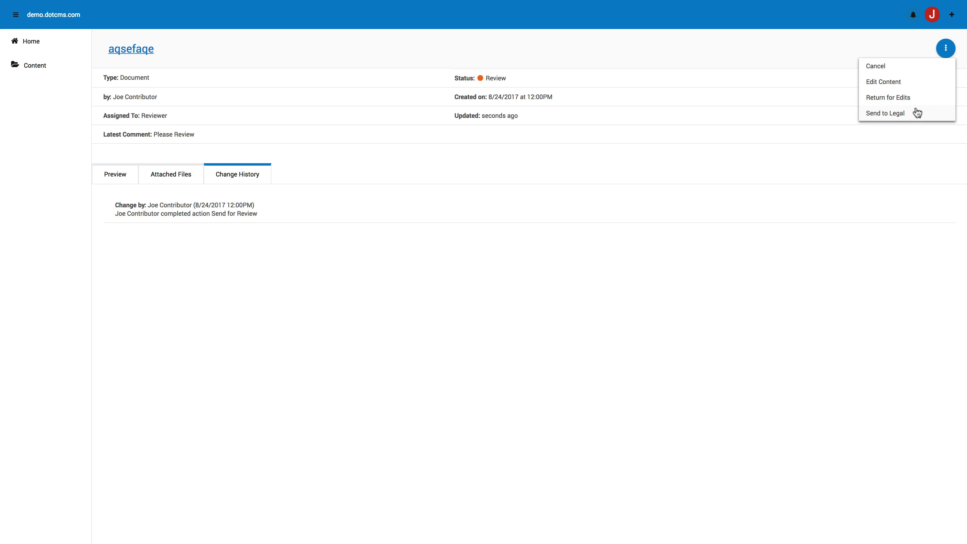
left_click(897, 87)
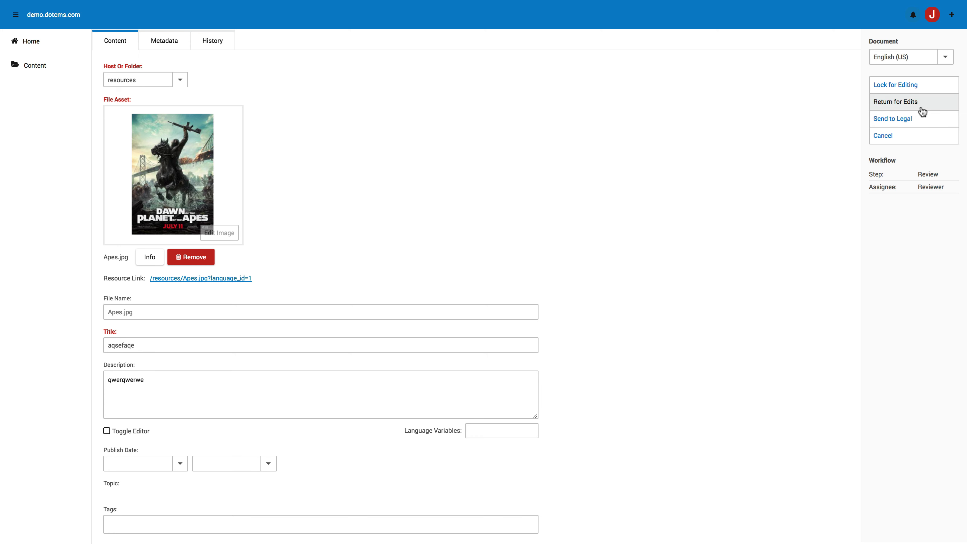
left_click_drag(917, 174, 926, 171)
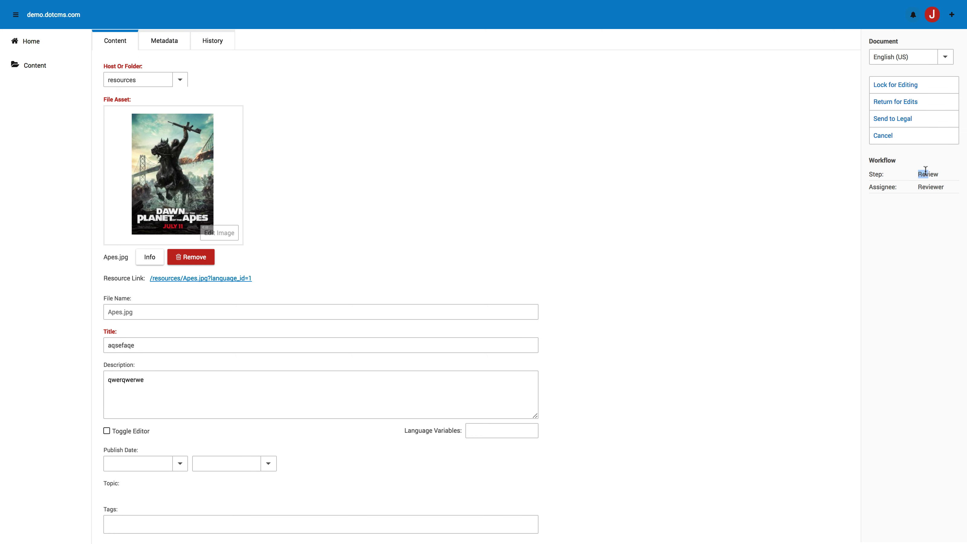
left_click(883, 136)
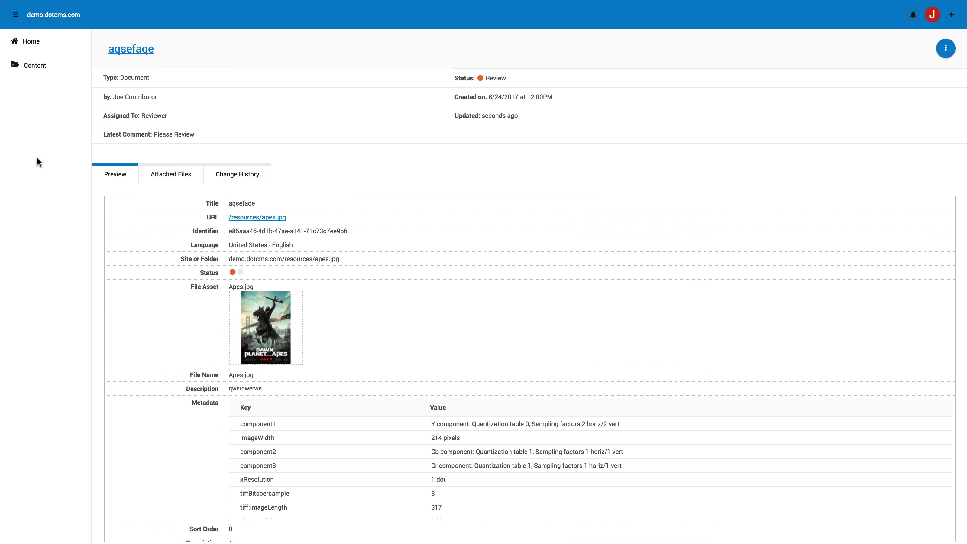
Expand the reviewer's Content and Home navigation sections, and end the impersonated reviewer session
left_click(35, 66)
left_click(31, 42)
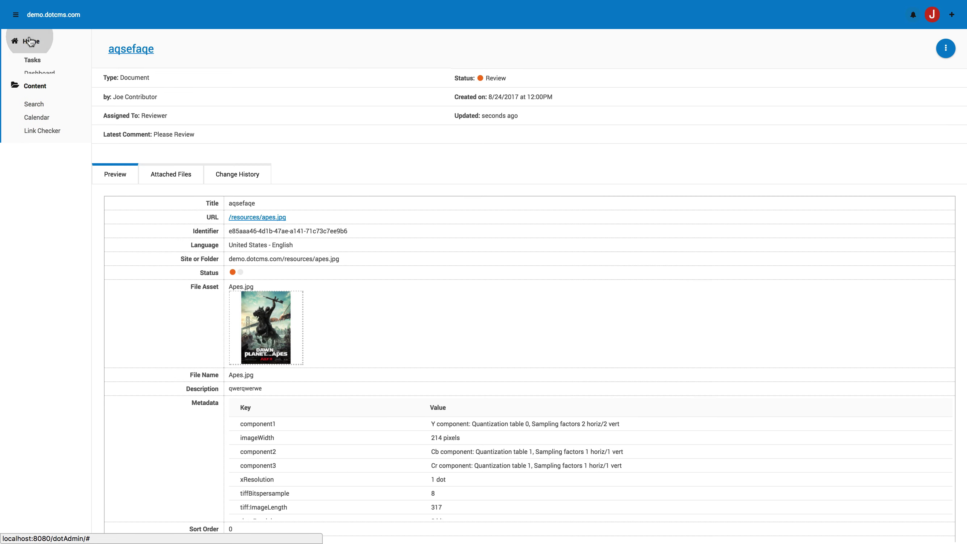
left_click(932, 14)
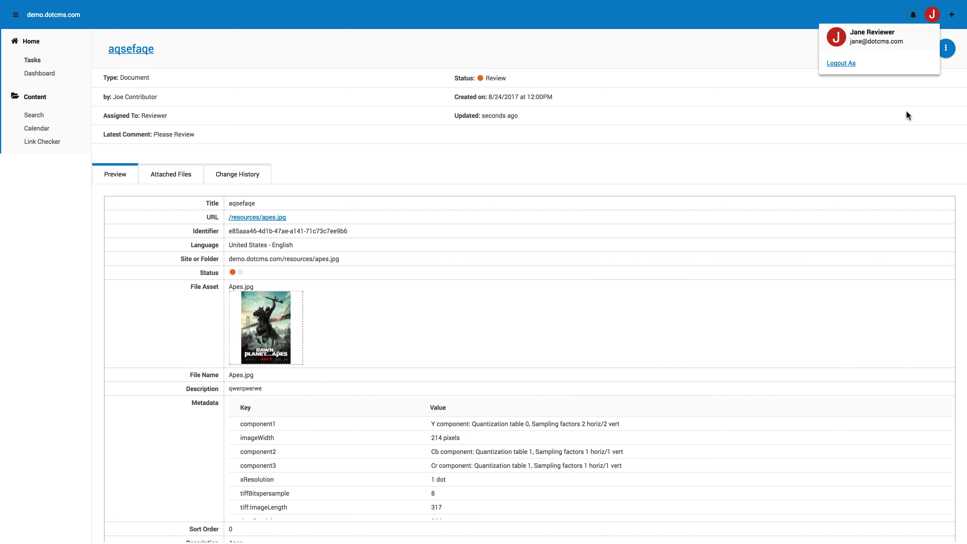
left_click(845, 63)
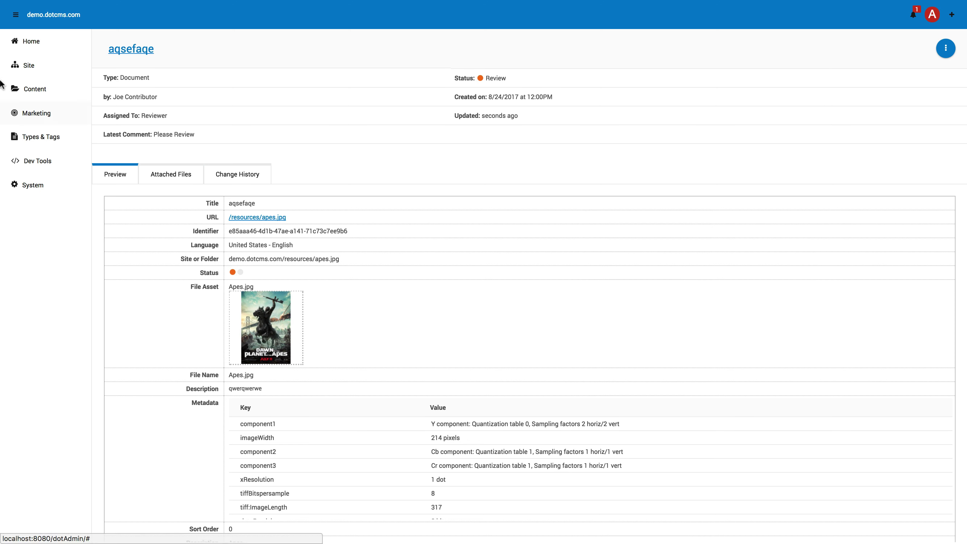
Expand the Site and Home navigation sections available to the administrator
left_click(27, 66)
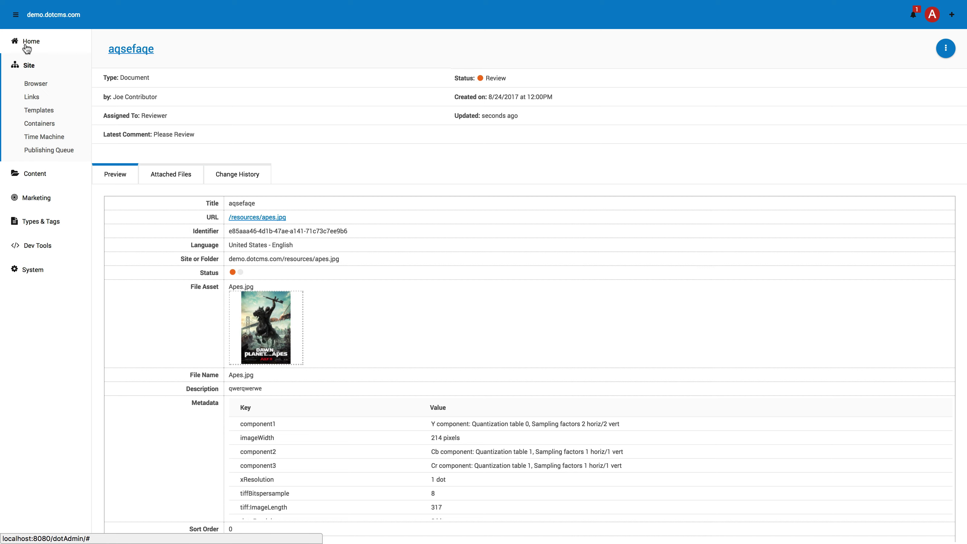
left_click(31, 46)
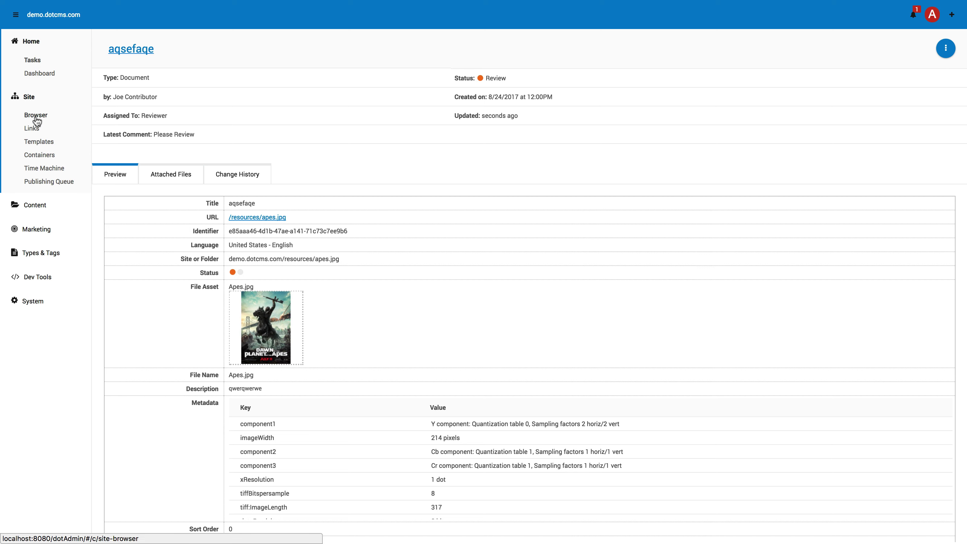
Open the site browser and list the contents of the resources and about-us folders
left_click(35, 116)
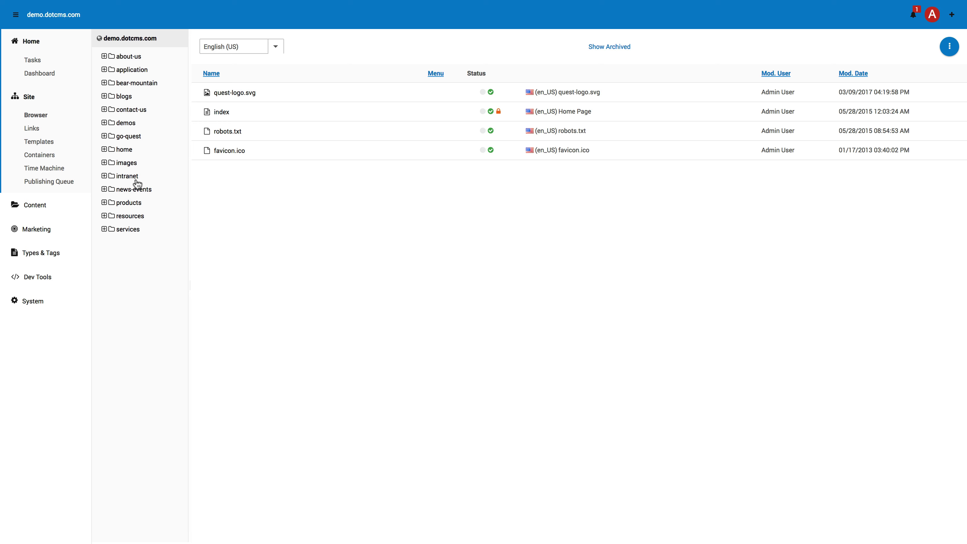
left_click(133, 216)
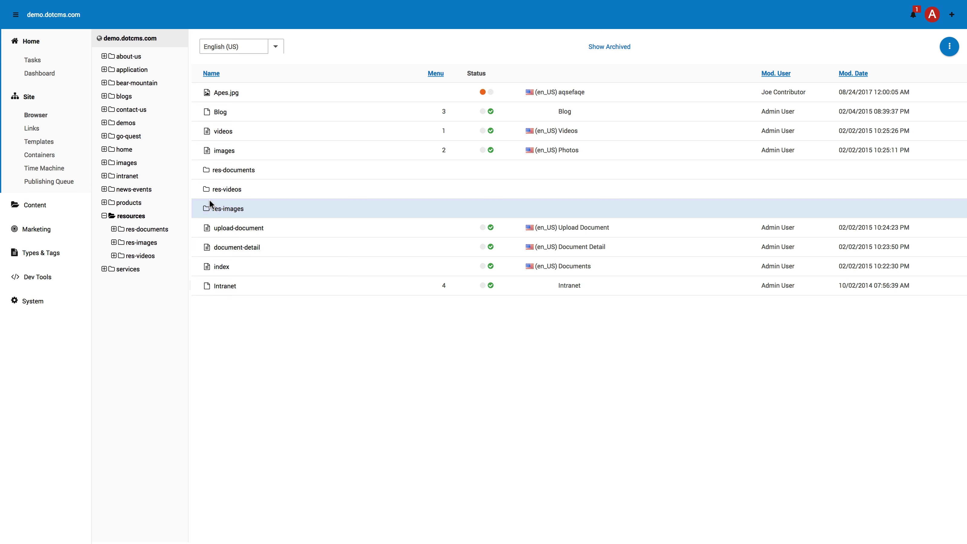
left_click(127, 57)
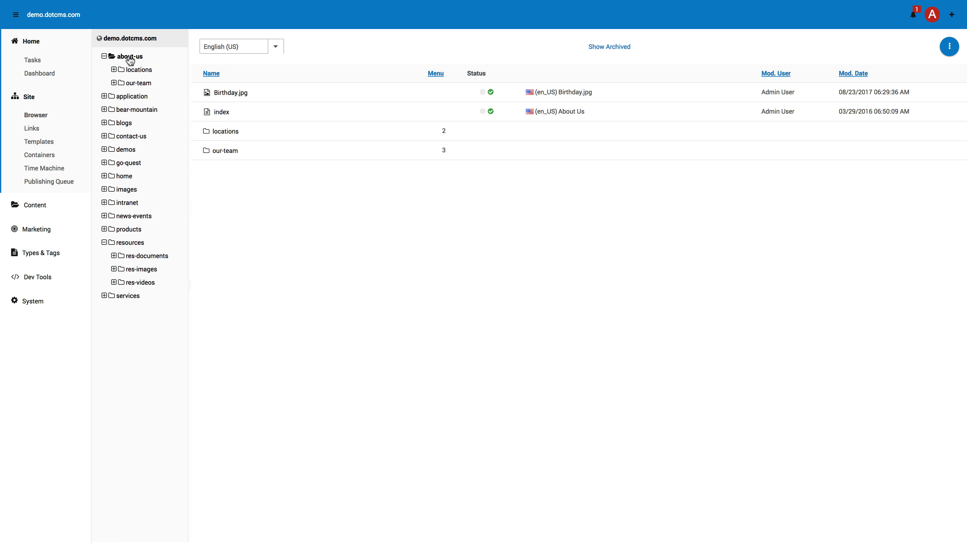
Review the about-us folder's properties, including its Show on Menu setting, and cancel without saving
right_click(132, 60)
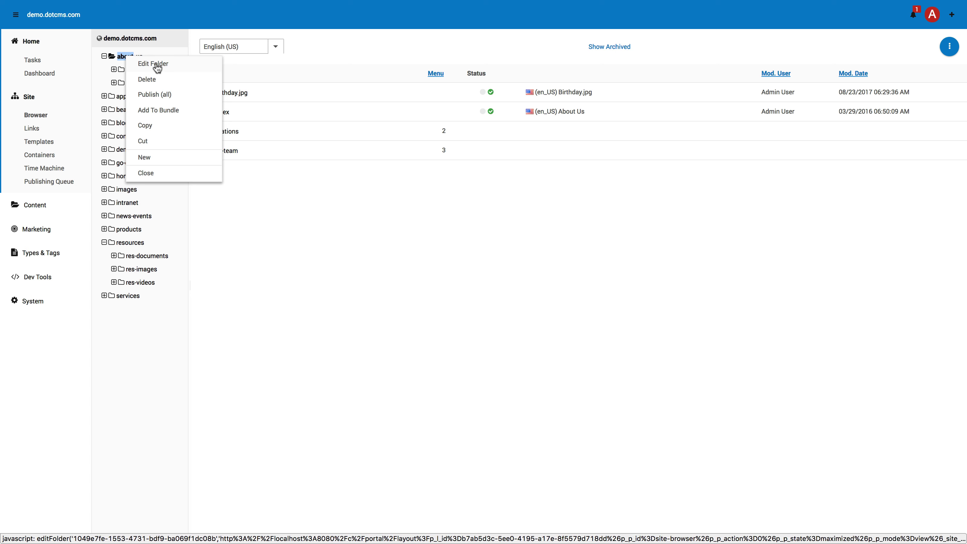
left_click(160, 65)
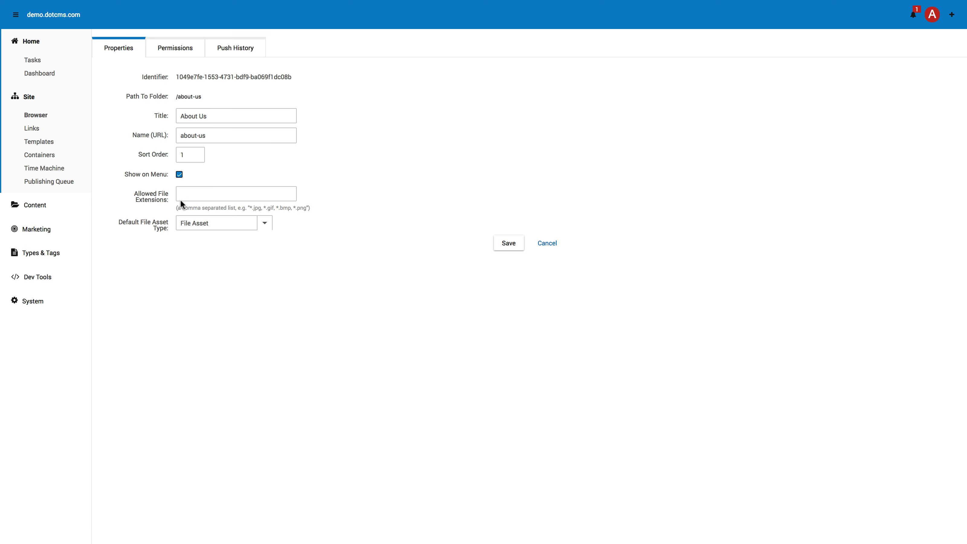
left_click_drag(124, 175, 169, 172)
left_click(549, 244)
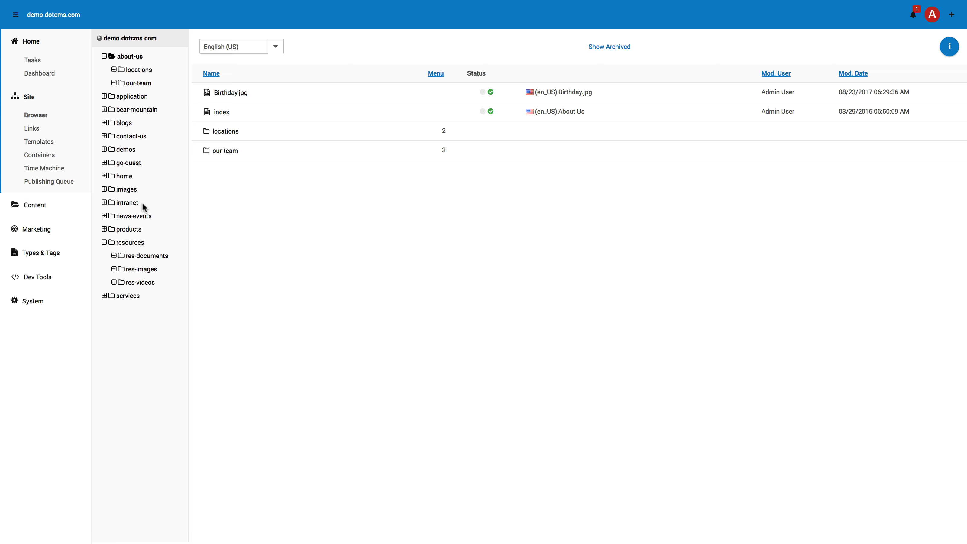
Open Birthday.jpg from the about-us folder and check its version history and permissions
left_click(229, 94)
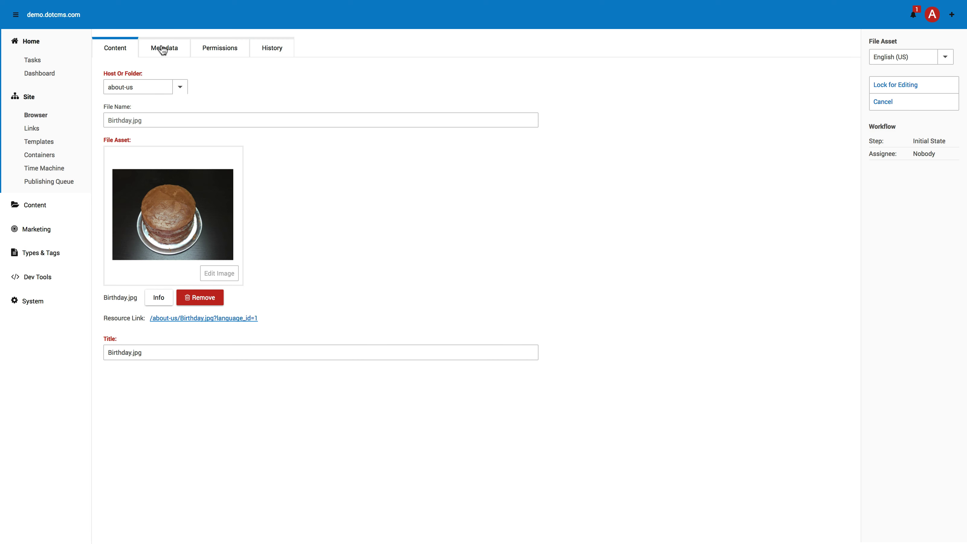
left_click(276, 49)
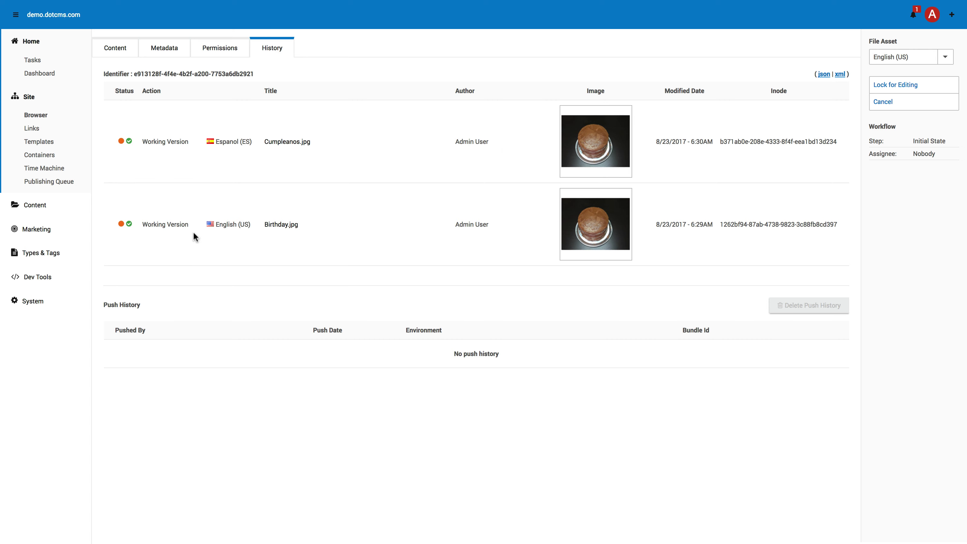
left_click_drag(309, 149, 265, 141)
left_click(218, 47)
Read through the full metadata of Birthday.jpg and cancel the file editor without changes
left_click(177, 51)
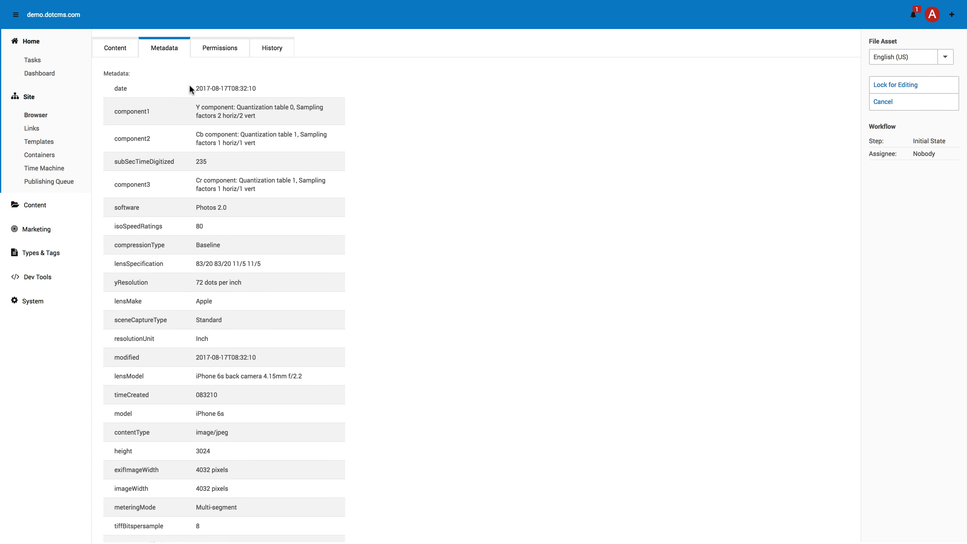
scroll(280, 360, "down", 5)
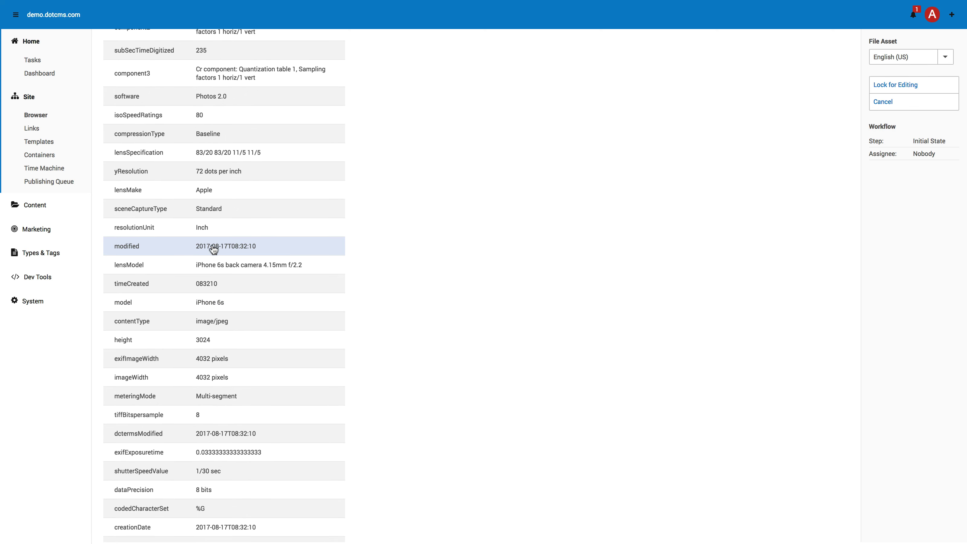
scroll(496, 297, "down", 15)
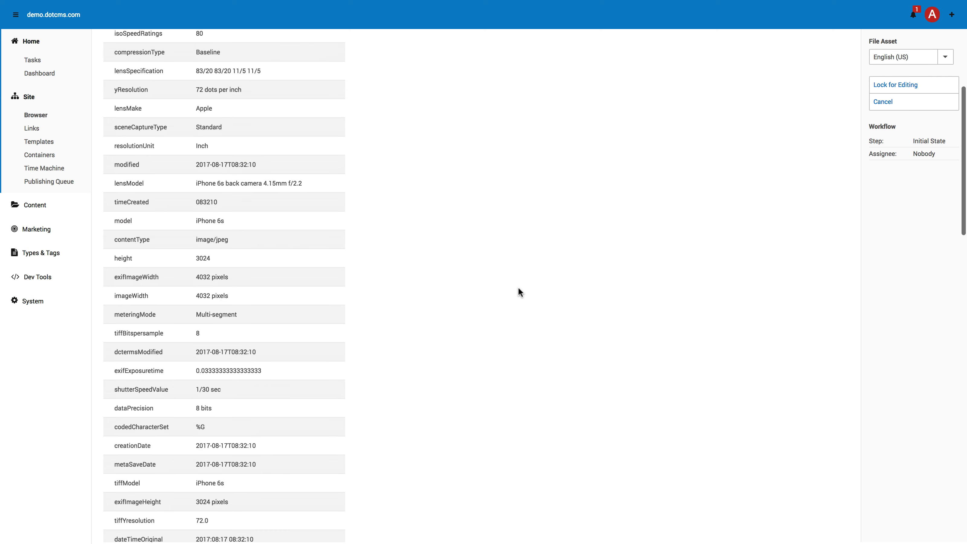
scroll(517, 289, "down", 20)
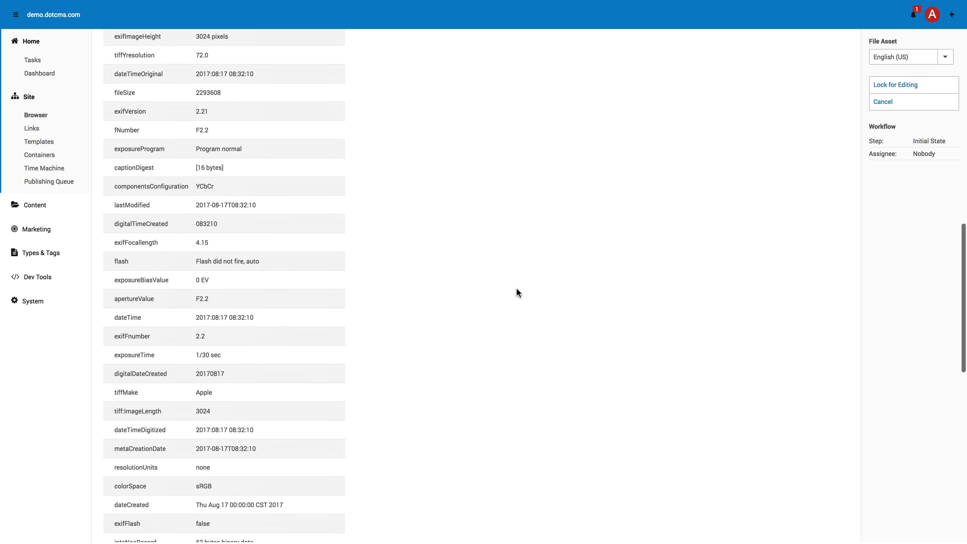
scroll(515, 292, "down", 4)
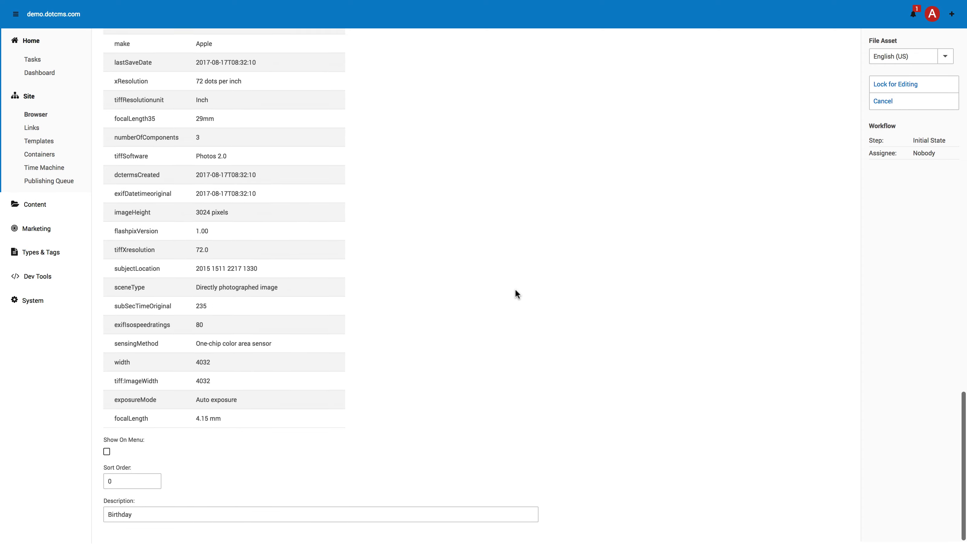
scroll(516, 293, "up", 20)
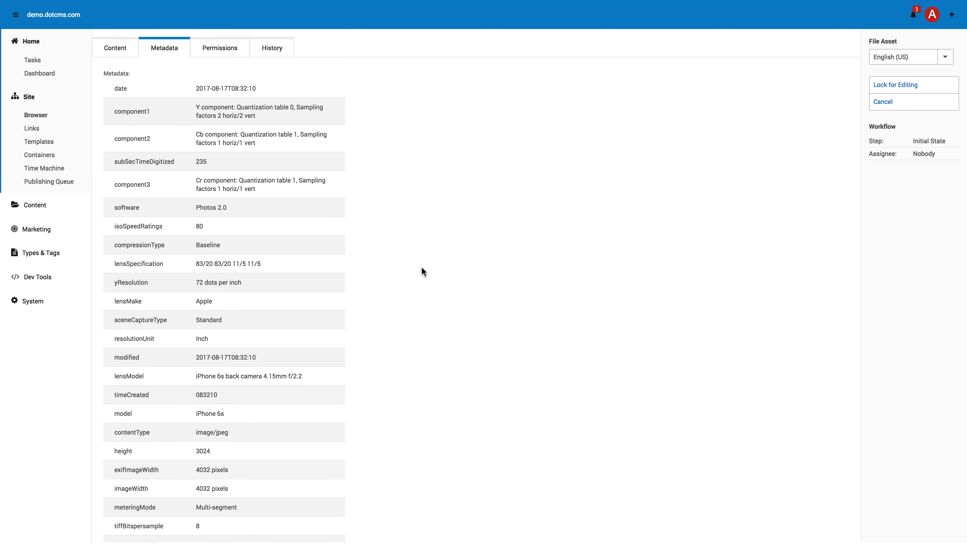
left_click(886, 100)
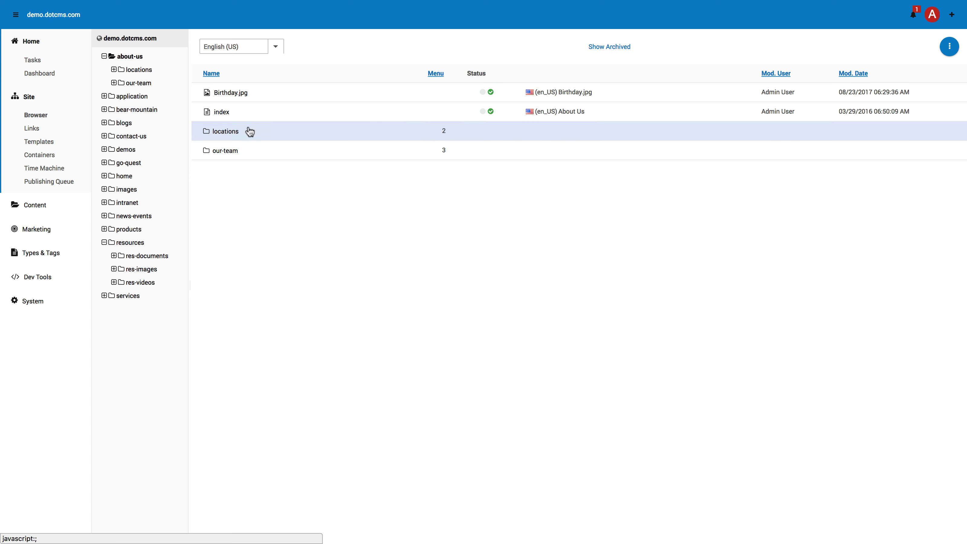
View the site's Links and Templates listings, and check a blank Template Designer layout without saving it
left_click(39, 133)
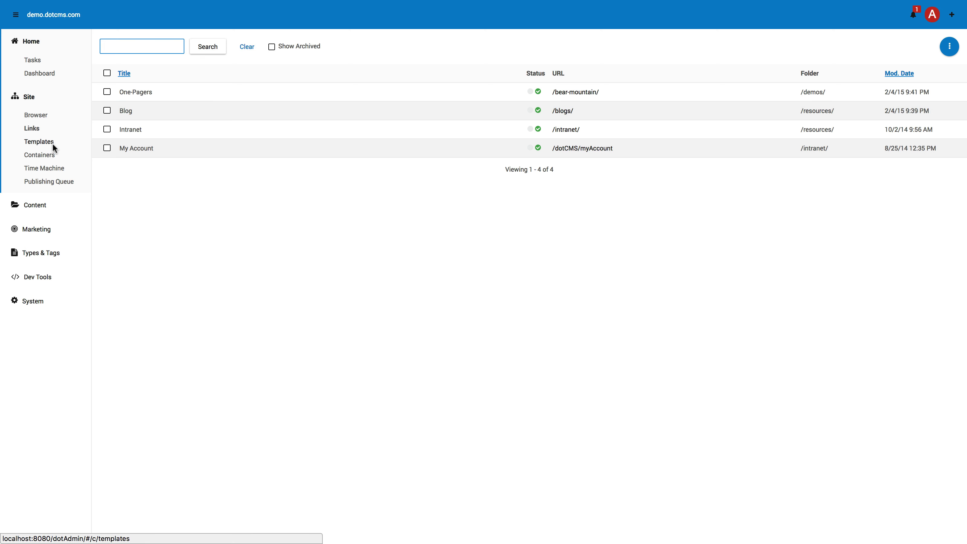
left_click(42, 143)
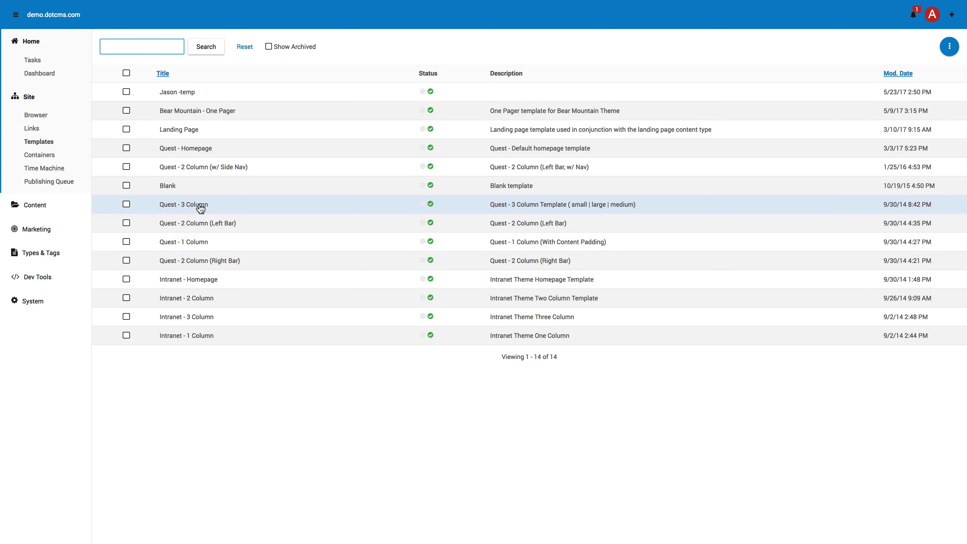
left_click(949, 49)
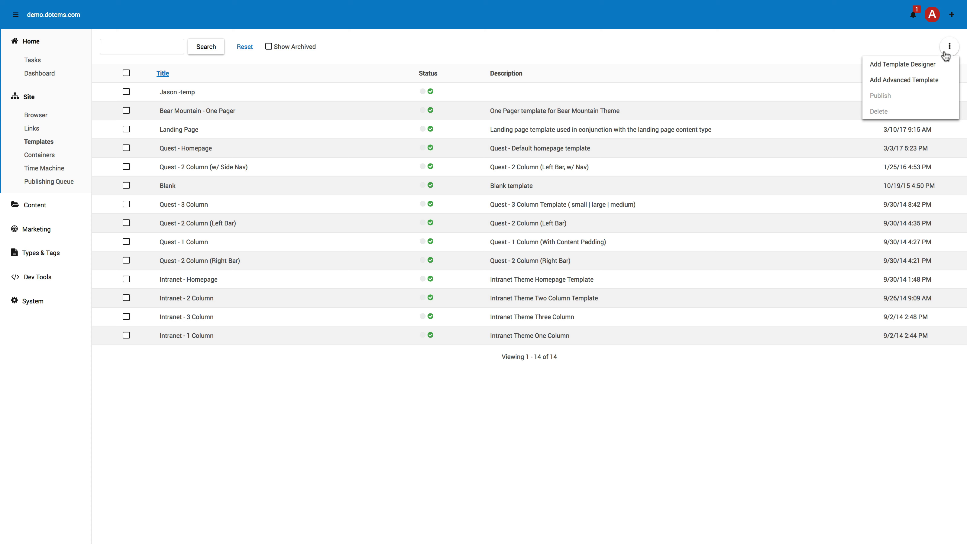
left_click(921, 66)
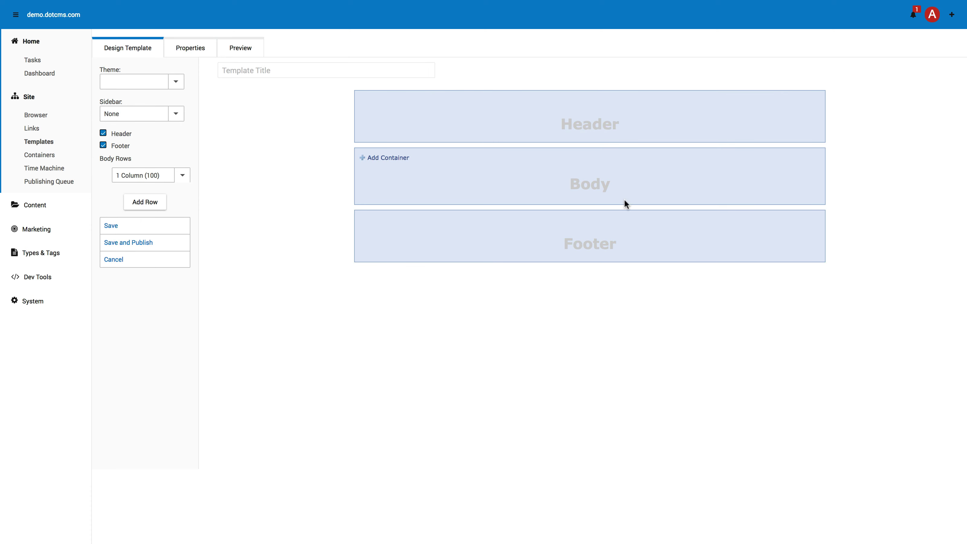
left_click(115, 260)
left_click(949, 46)
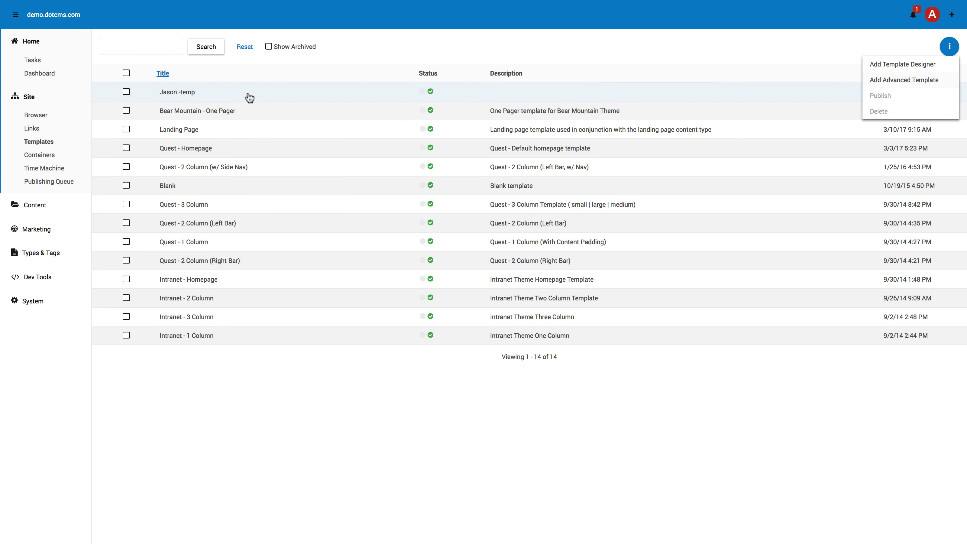
Open the Bear Mountain - One Pager template and delete the Default 4 (Page Content) container code near its end
left_click(220, 112)
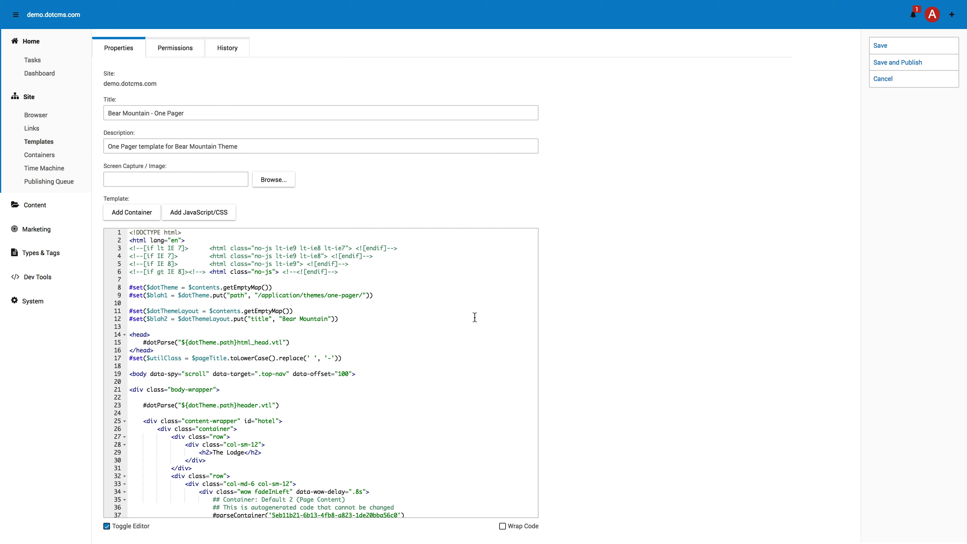
scroll(465, 330, "down", 10)
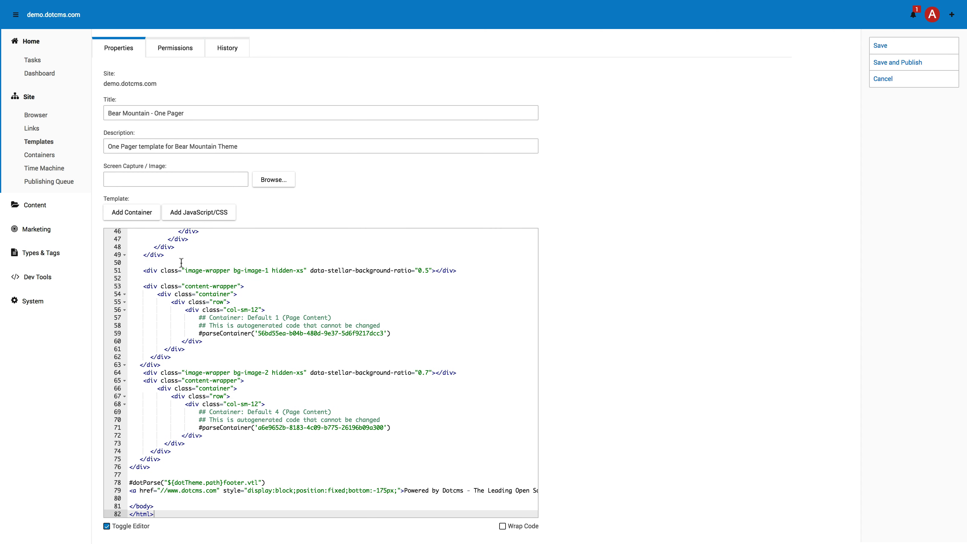
left_click(381, 420)
left_click_drag(403, 431, 107, 412)
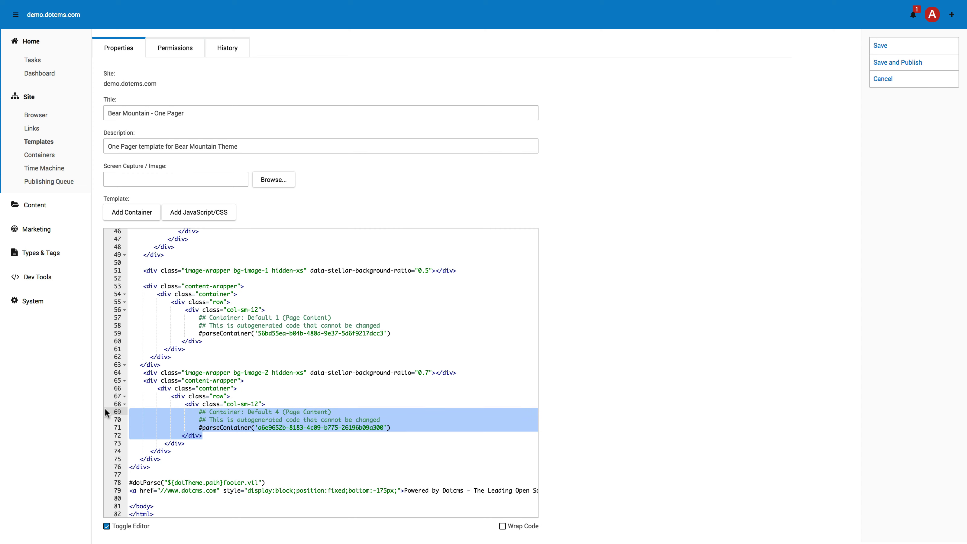
key("BackSpace")
Insert the Large Column (lg-1) container at the emptied line of the template code, and cancel the template edit
left_click(141, 212)
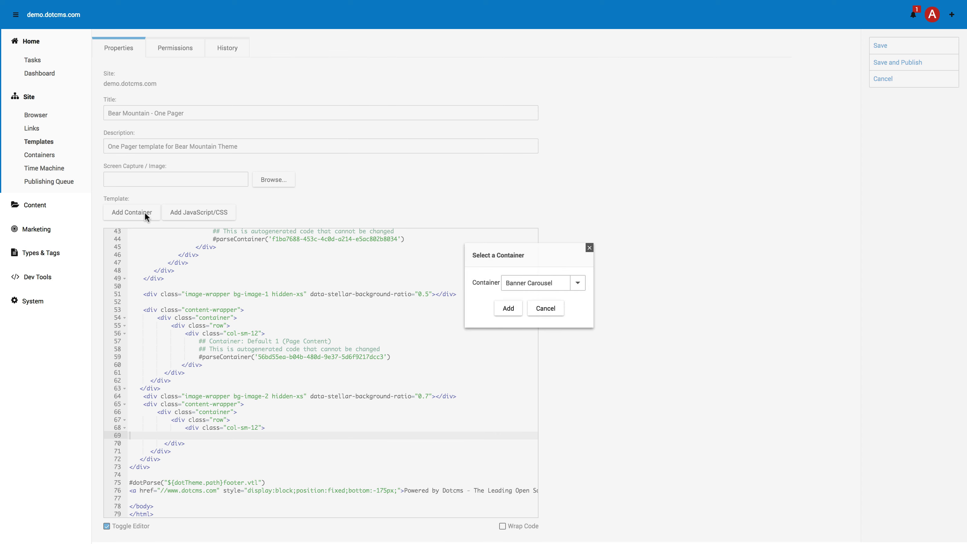
left_click(577, 283)
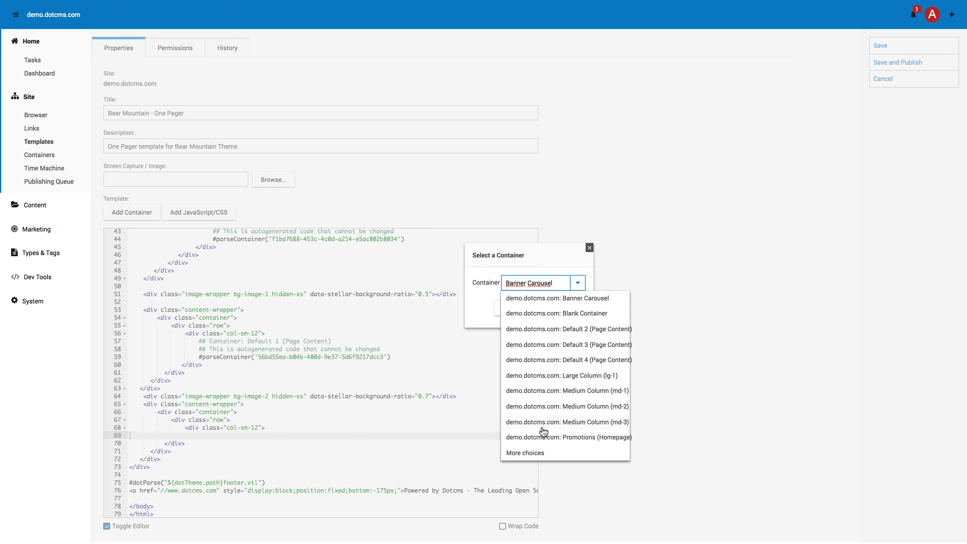
left_click(602, 376)
left_click(506, 309)
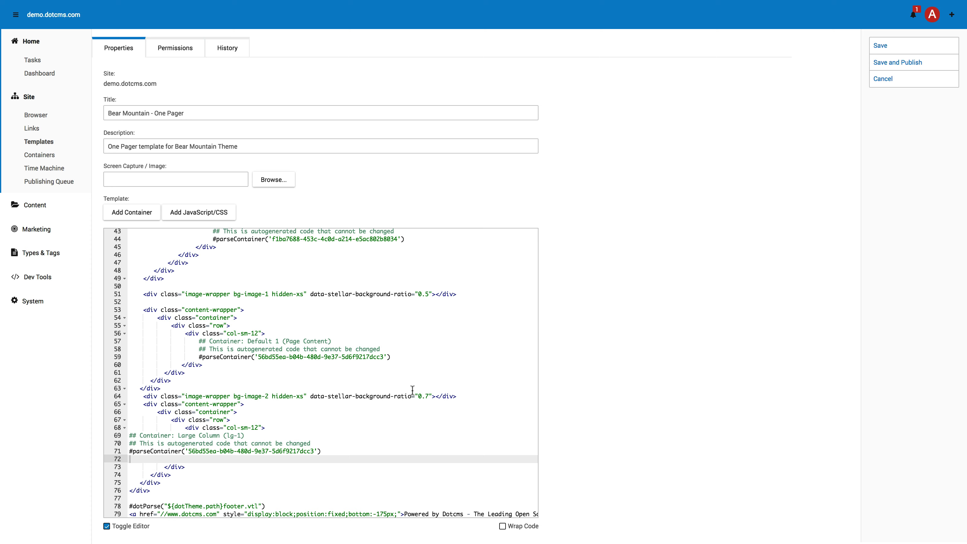
scroll(412, 389, "down", 1)
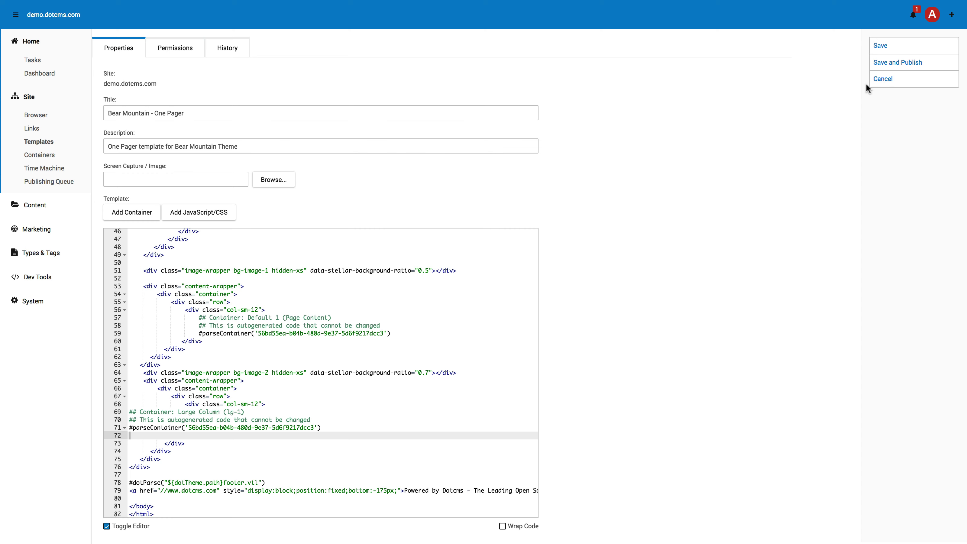
left_click(885, 82)
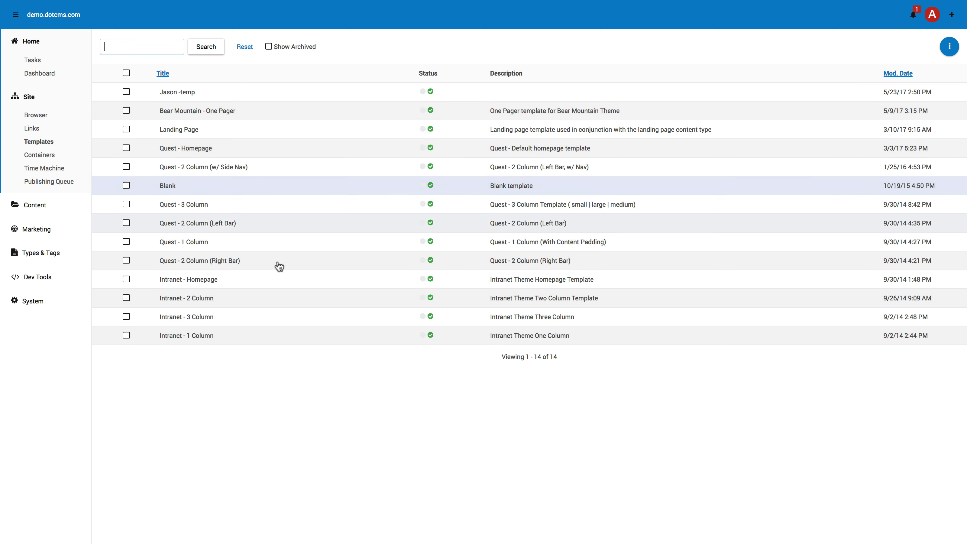
View the site's Containers listing and check which past snapshots Time Machine offers
left_click(37, 155)
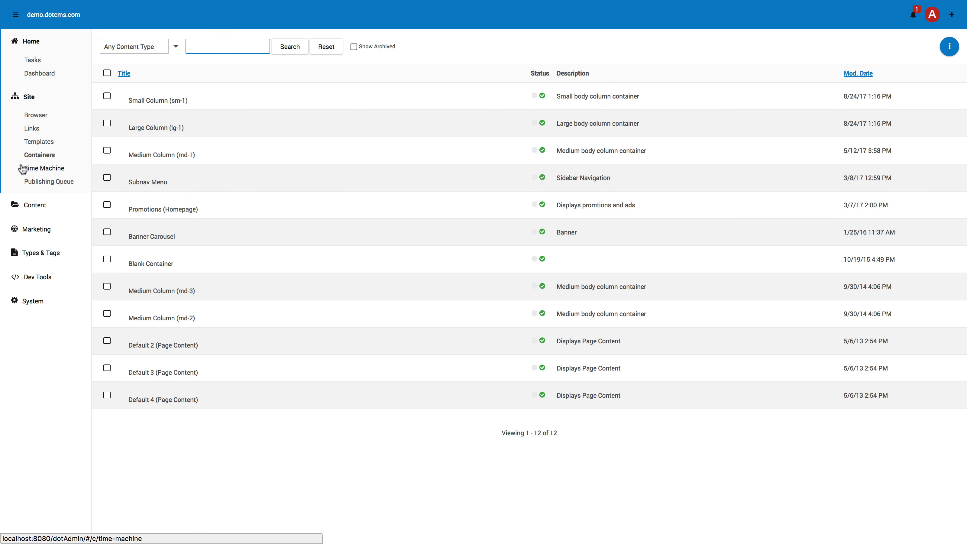
left_click(52, 170)
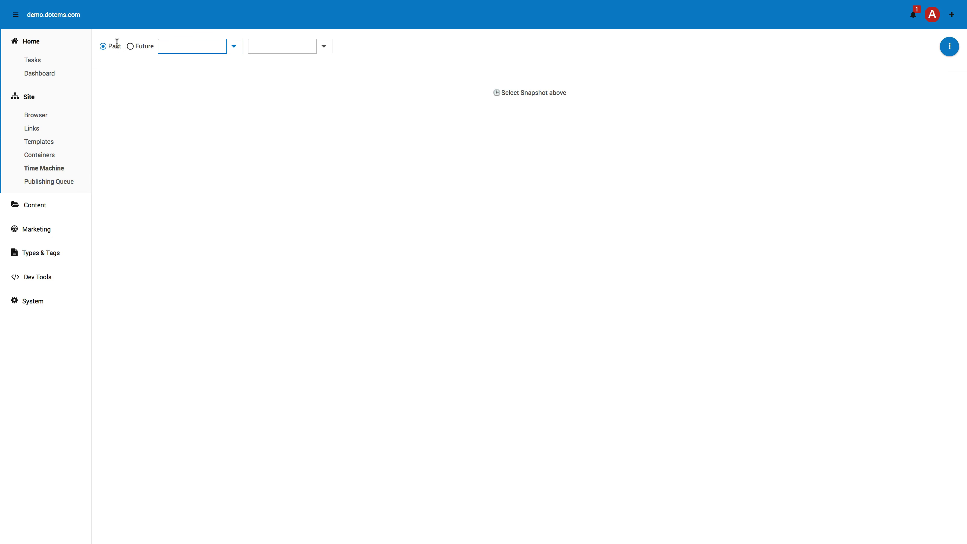
left_click(234, 47)
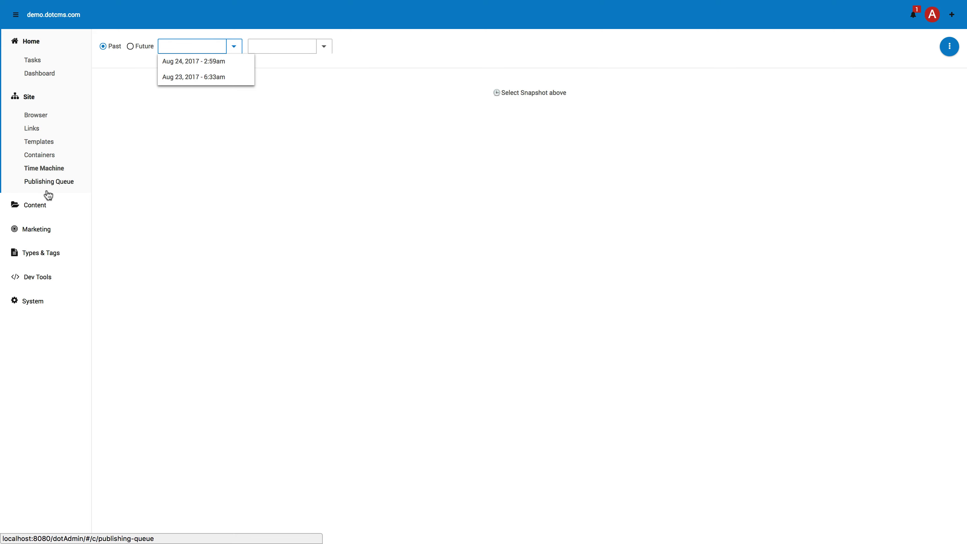
Open the Content Types list, filter it to the Content type, and view the News type's fields
left_click(40, 205)
left_click(43, 299)
left_click(48, 319)
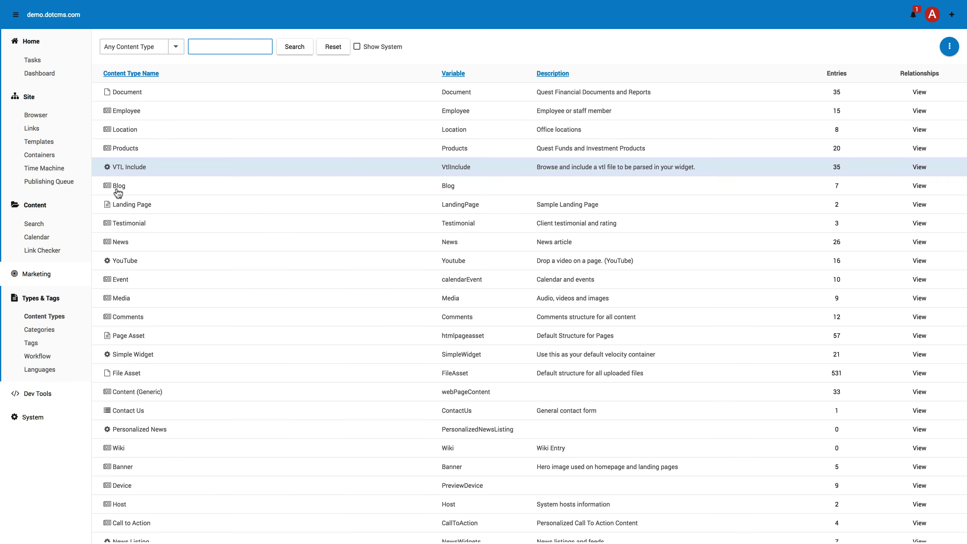
left_click(176, 46)
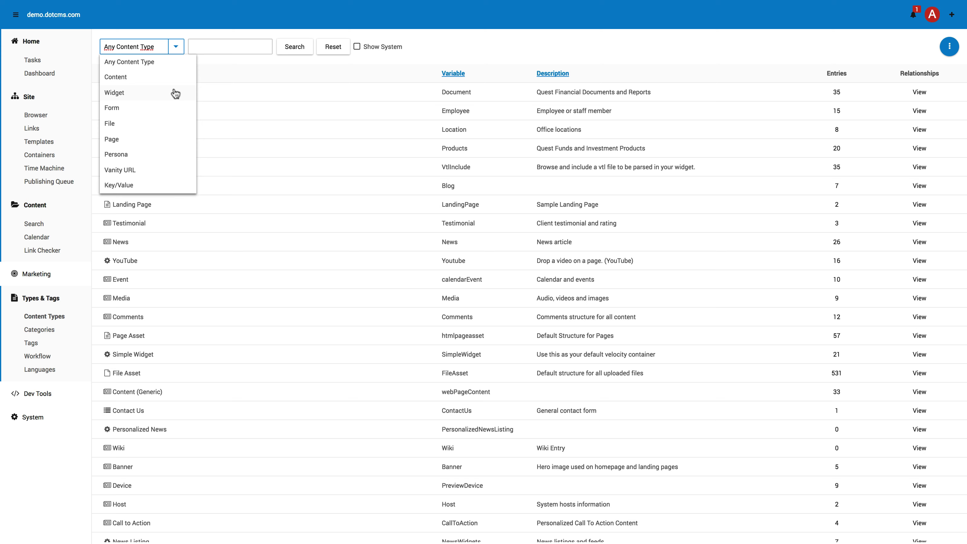
left_click(119, 78)
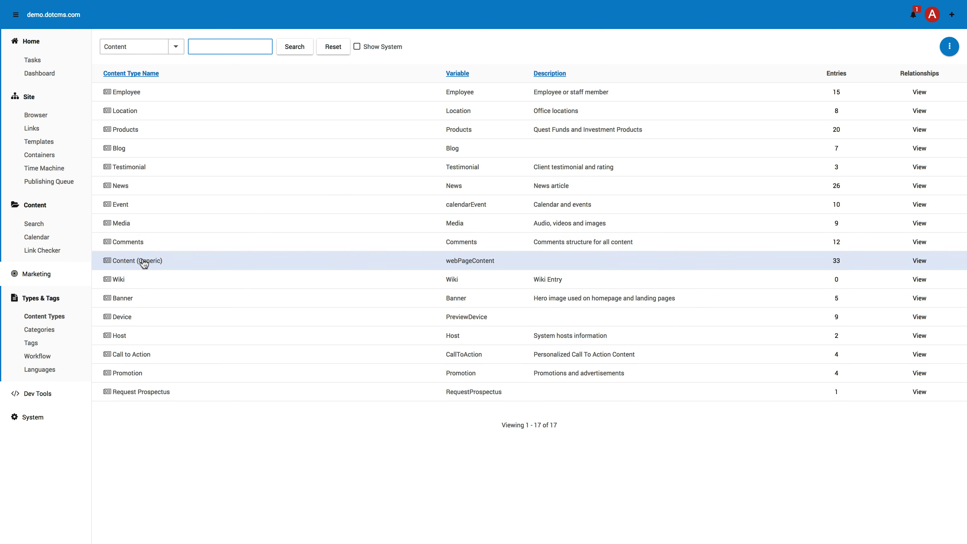
left_click(122, 190)
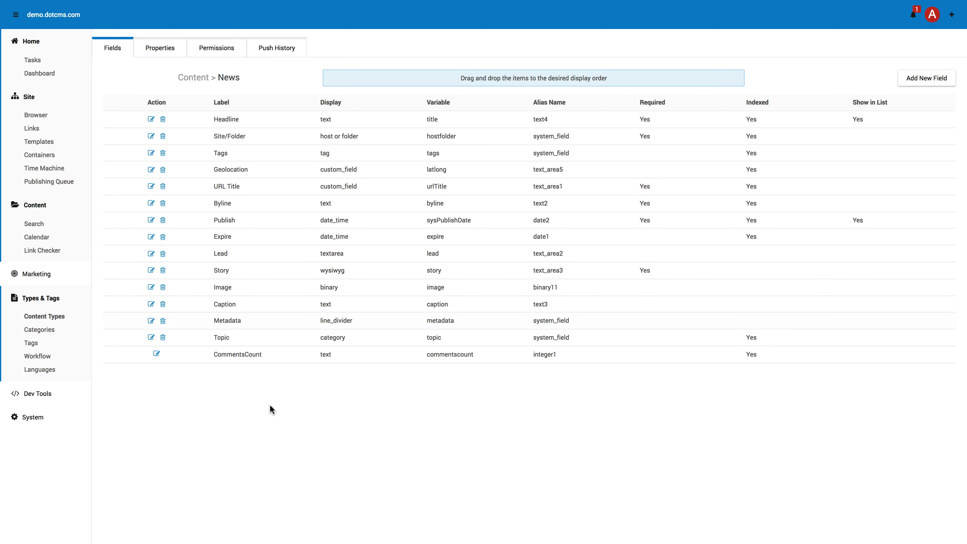
Start a new field for the News content type and examine the display types on offer
left_click(920, 79)
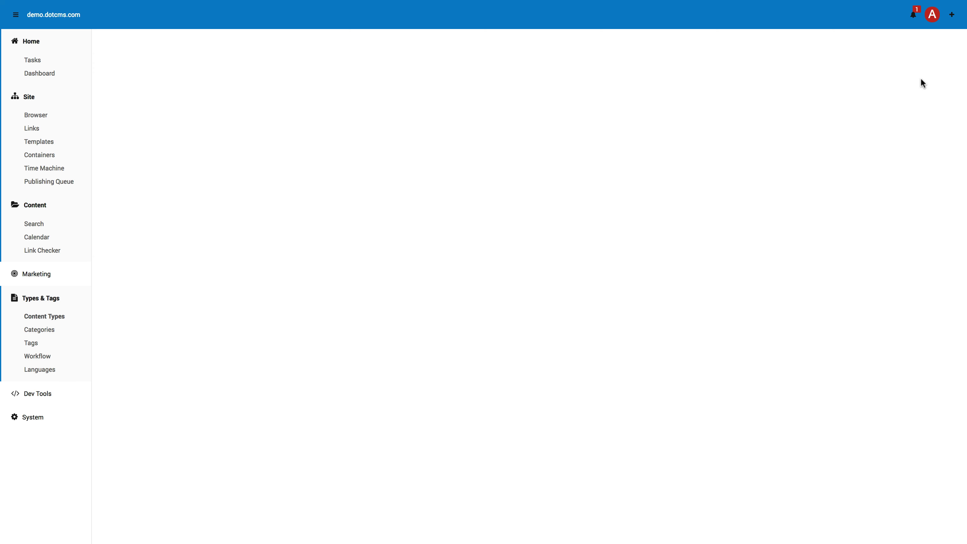
left_click(288, 77)
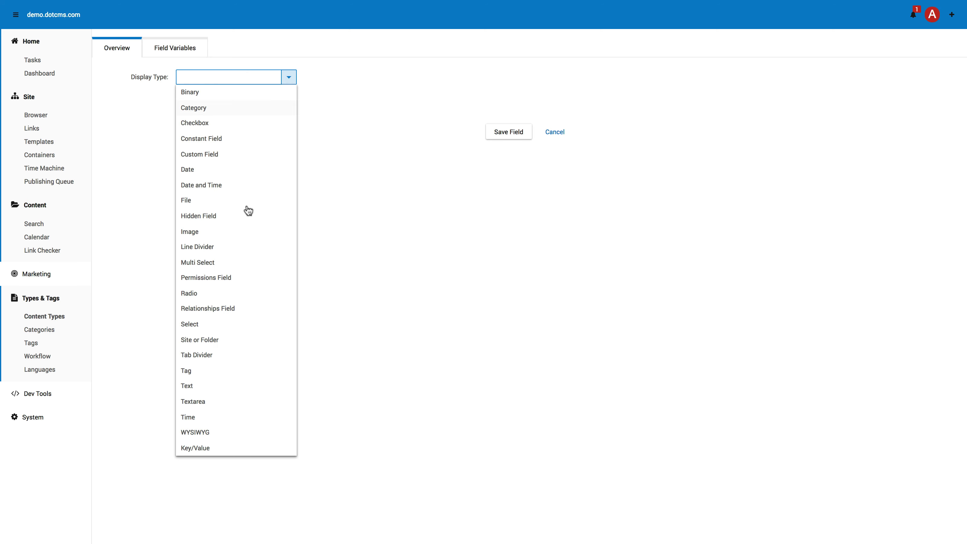
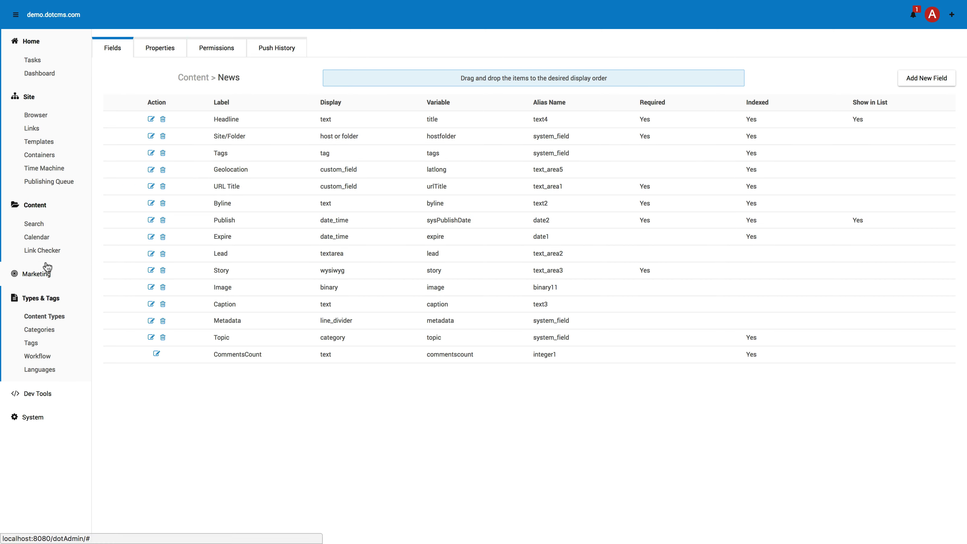
Open the September News Article from the News content search, replace its Story text with "Some news message", and save it
left_click(34, 225)
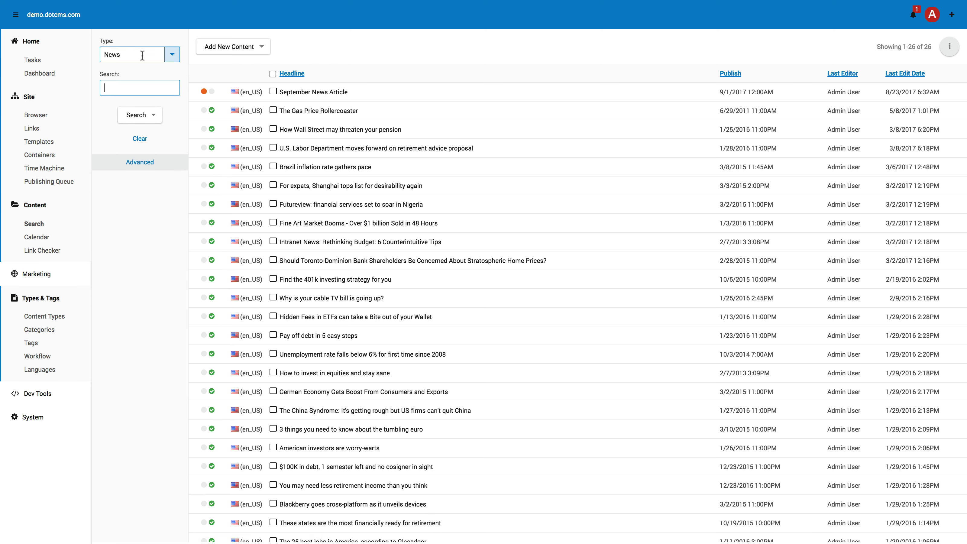
left_click(175, 57)
left_click(175, 57)
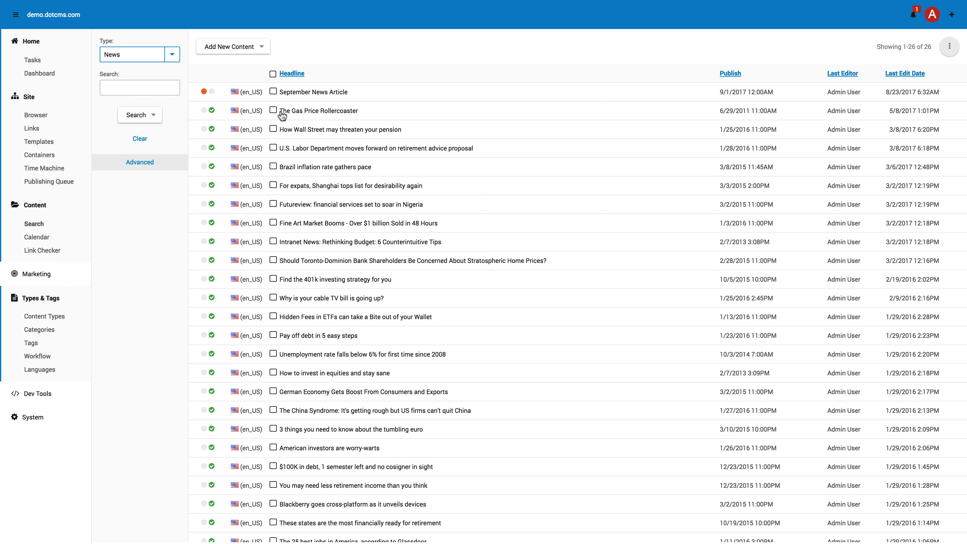
left_click(320, 95)
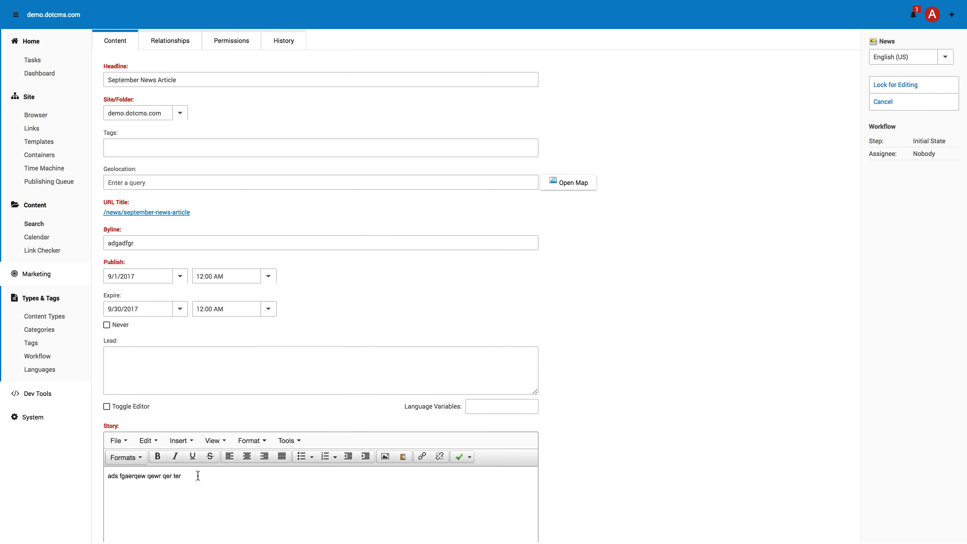
left_click_drag(198, 475, 39, 476)
type("Some news message")
left_click(899, 87)
left_click(909, 120)
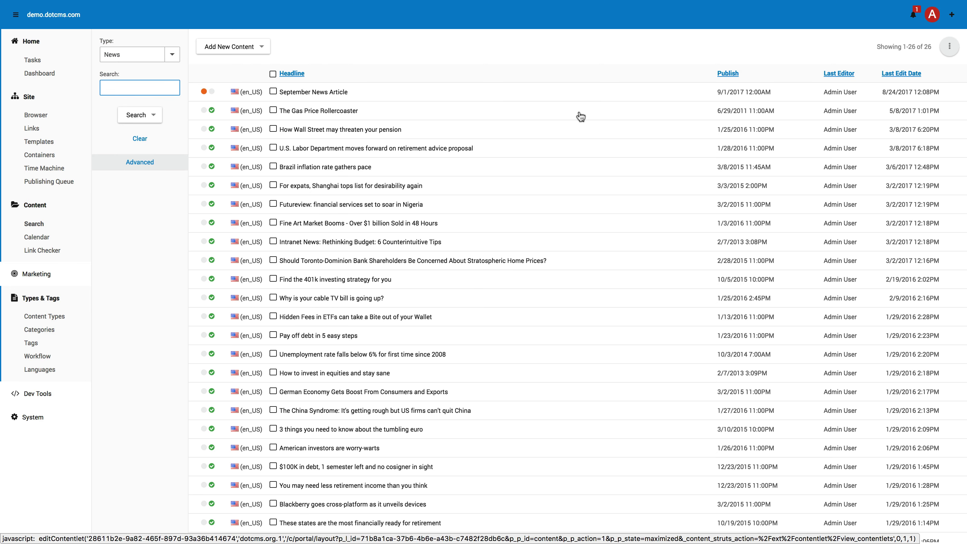
Check the September News Article's publish date, and preview the News page in Time Machine for future date 8/30/2017 in English-United States
left_click_drag(772, 93, 711, 95)
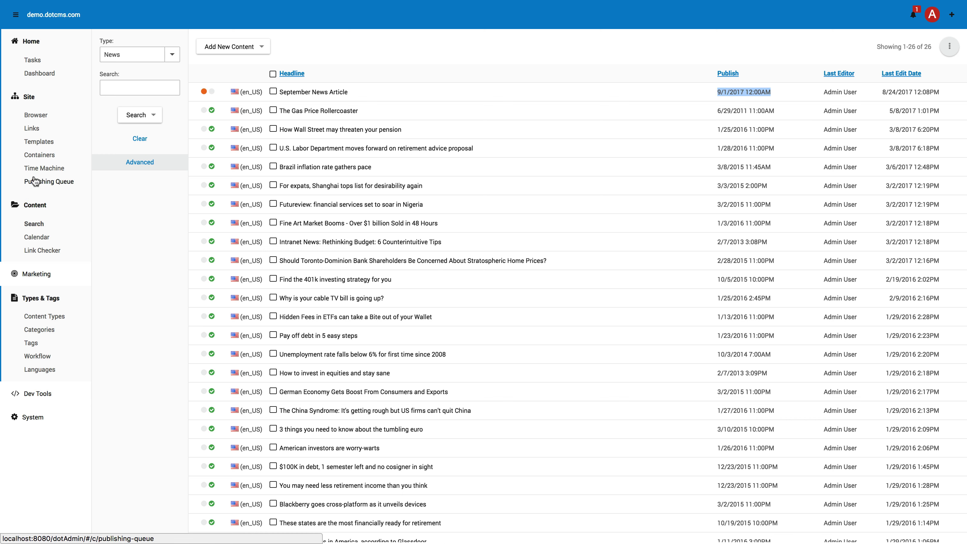
left_click(53, 169)
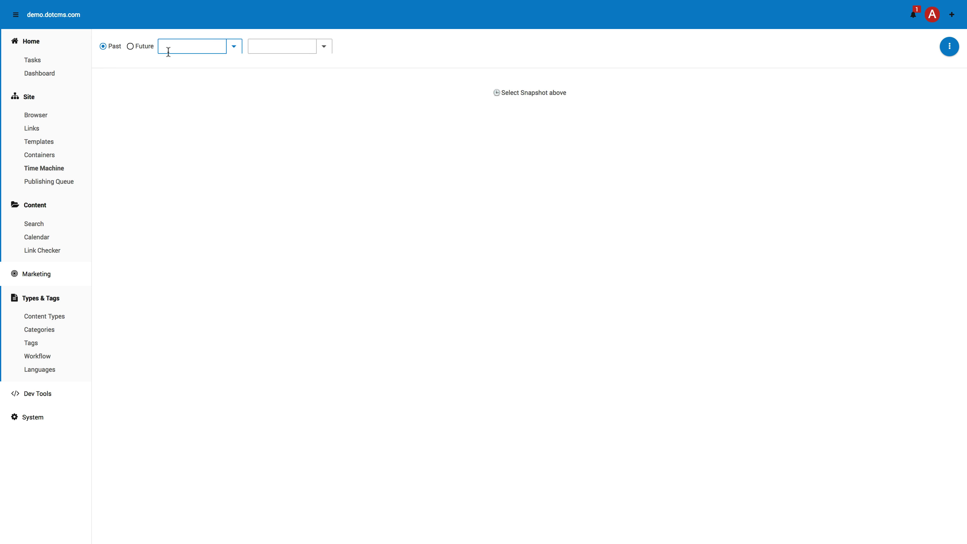
left_click(130, 46)
left_click(234, 46)
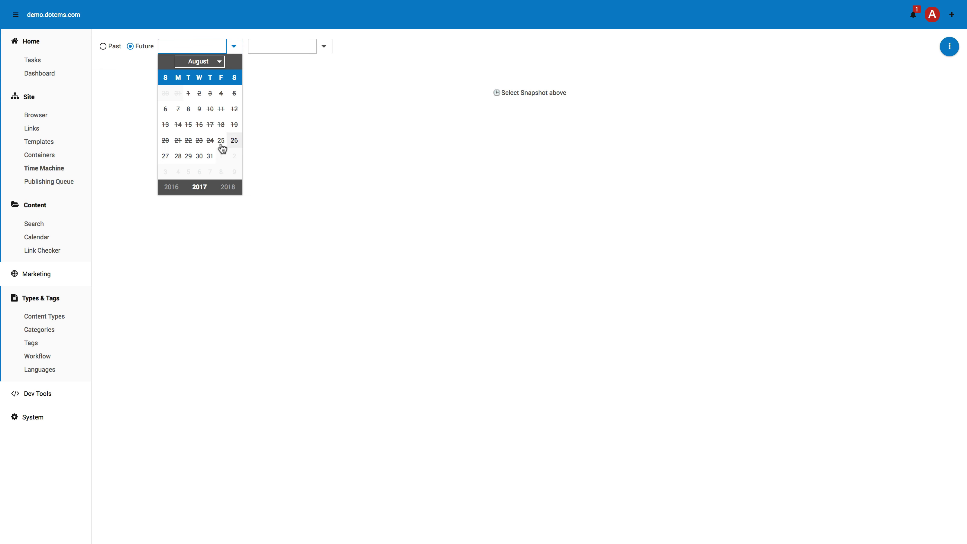
left_click(202, 157)
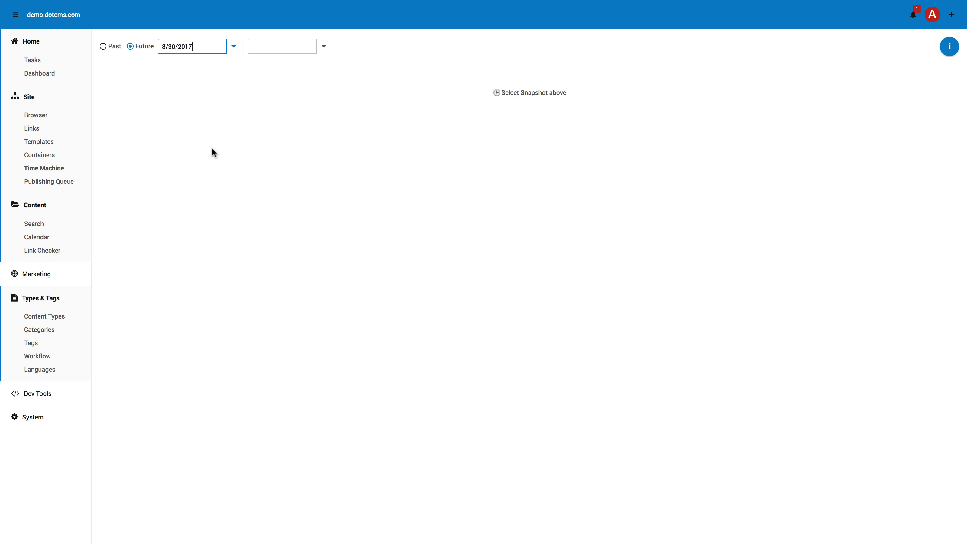
left_click(324, 47)
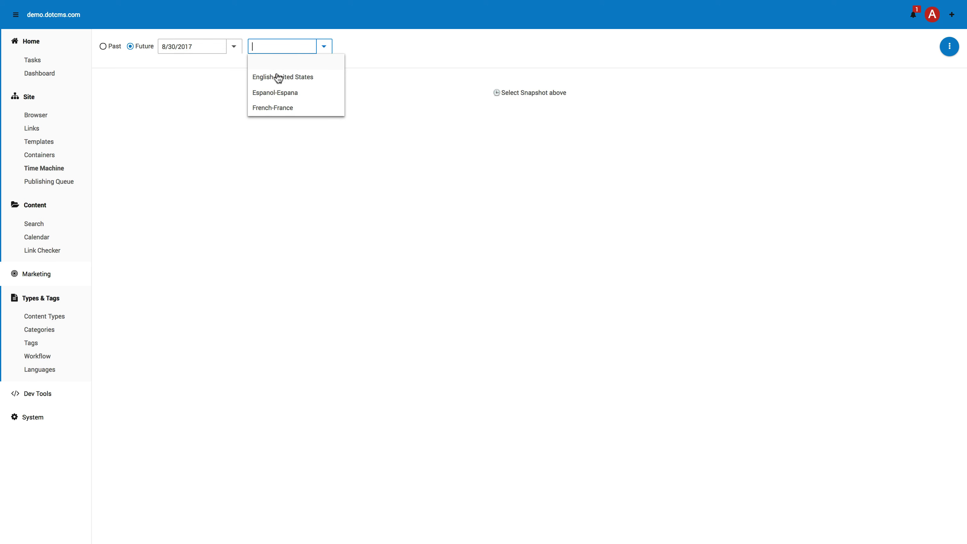
left_click(277, 78)
left_click(706, 107)
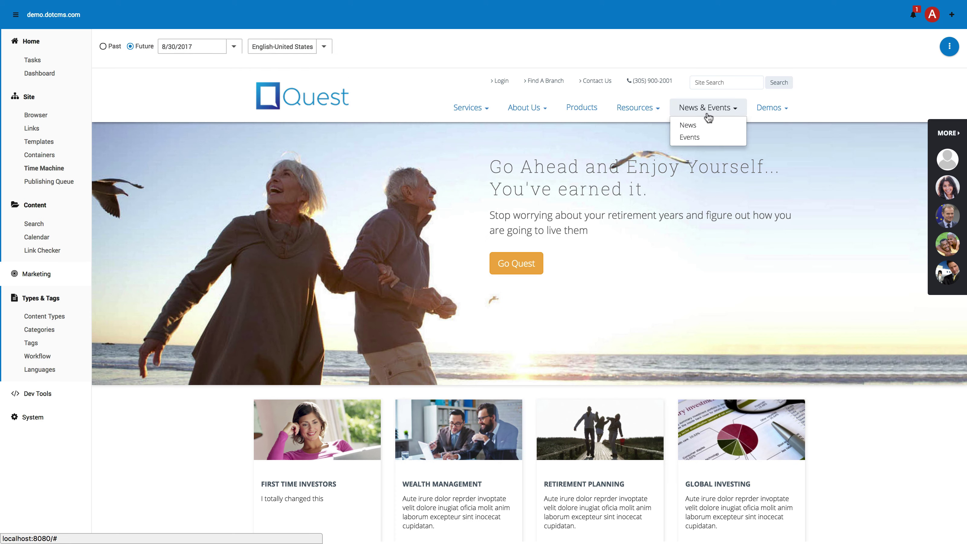
left_click(702, 128)
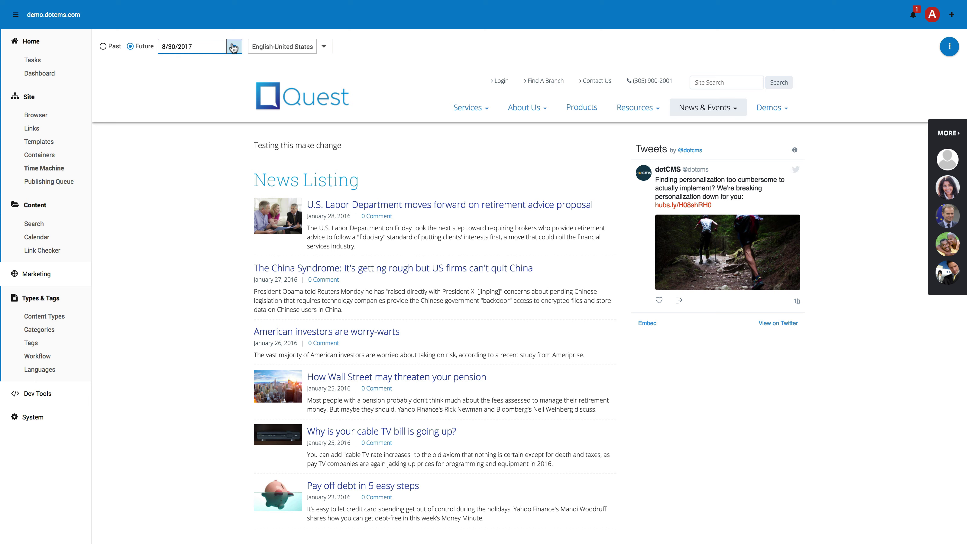
Change the Time Machine future date to 9/15/2017 and look for the September News Article in the News Listing
left_click(233, 47)
left_click(214, 62)
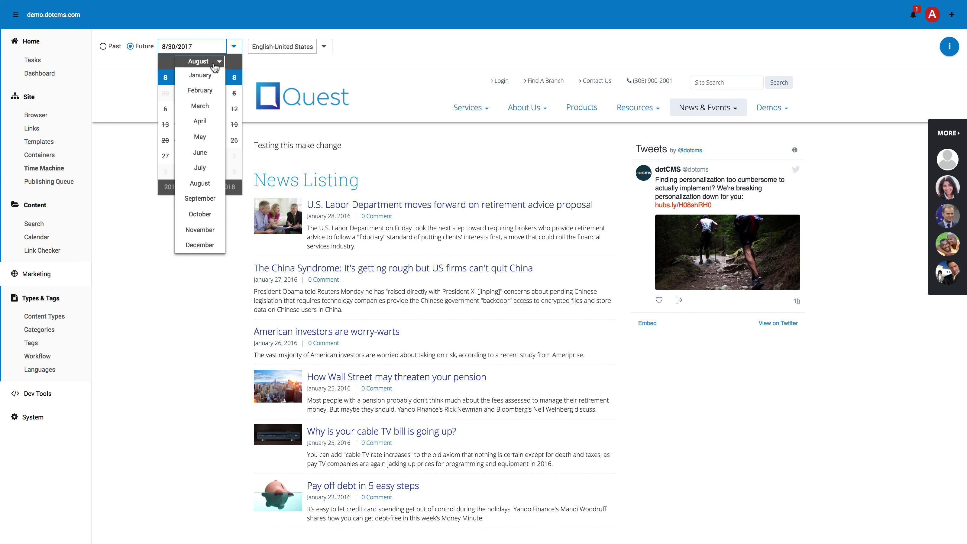
left_click(196, 199)
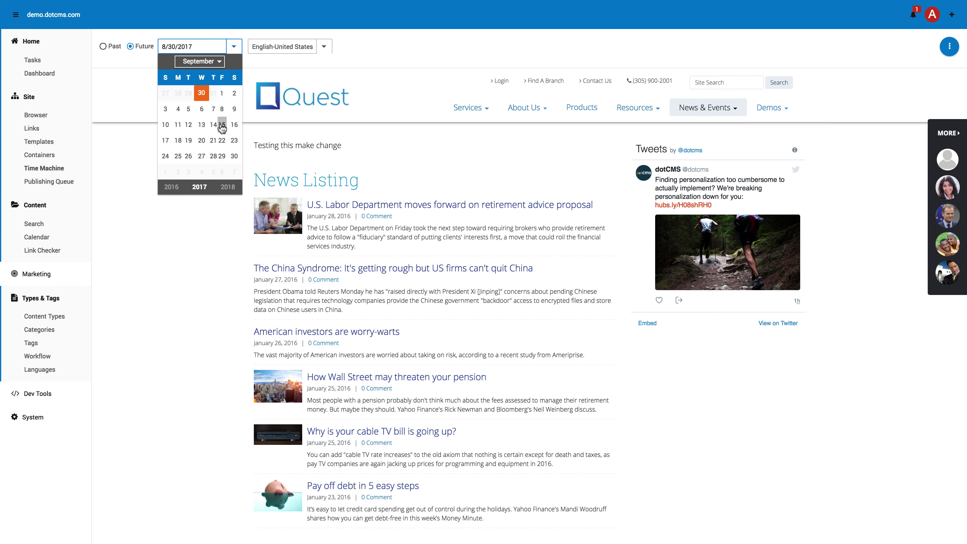
left_click(222, 124)
mouse_move(731, 113)
left_click(705, 123)
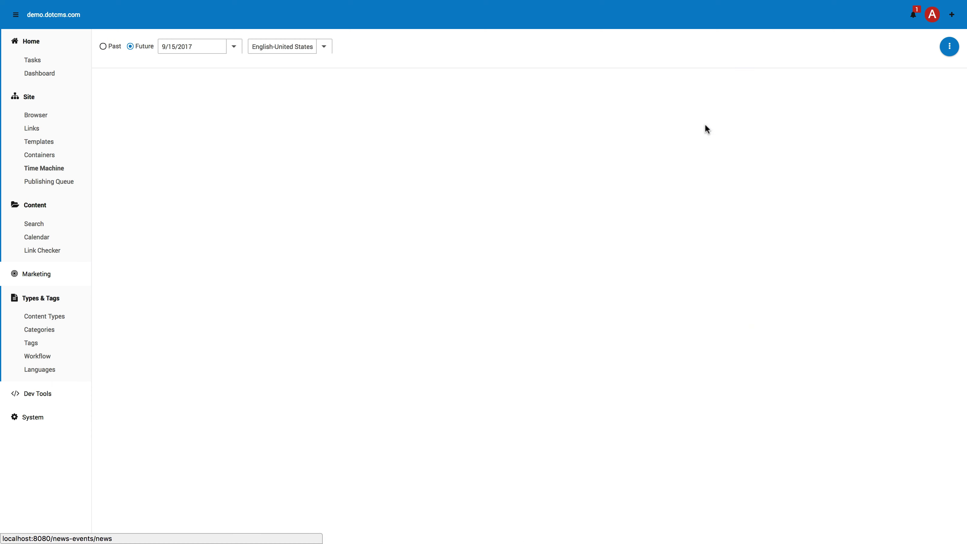
left_click_drag(374, 209, 240, 210)
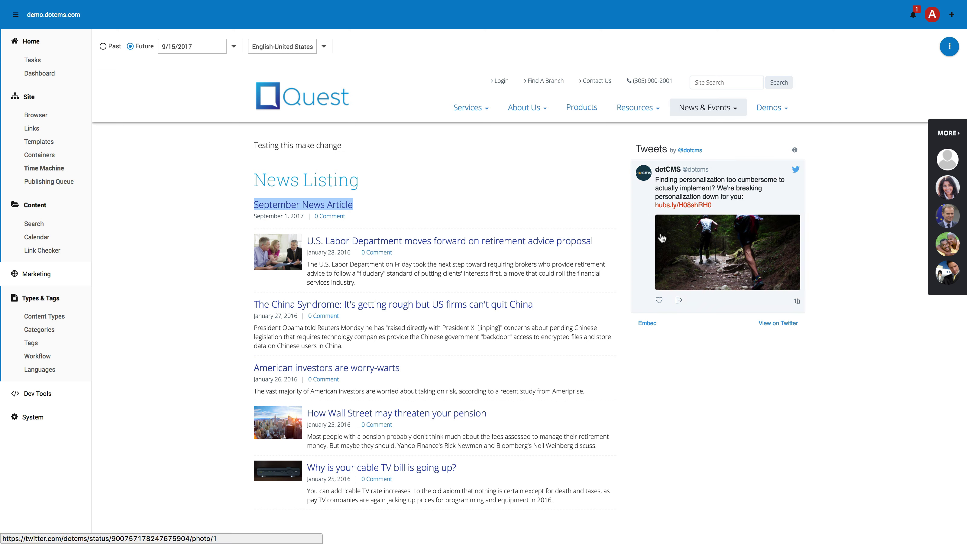
Close the future snapshot and review the September News Article's headline and publish date in the News content search
left_click(950, 47)
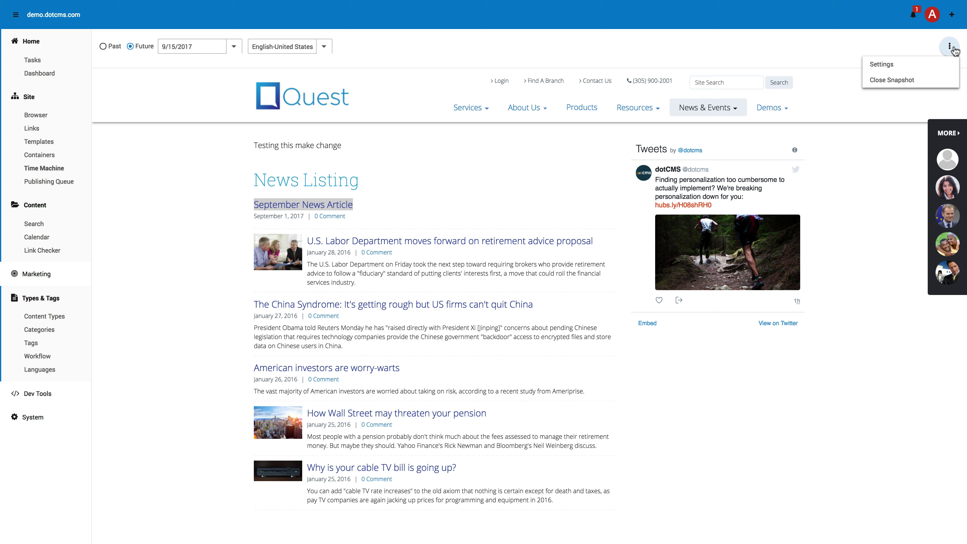
left_click(906, 80)
left_click(45, 223)
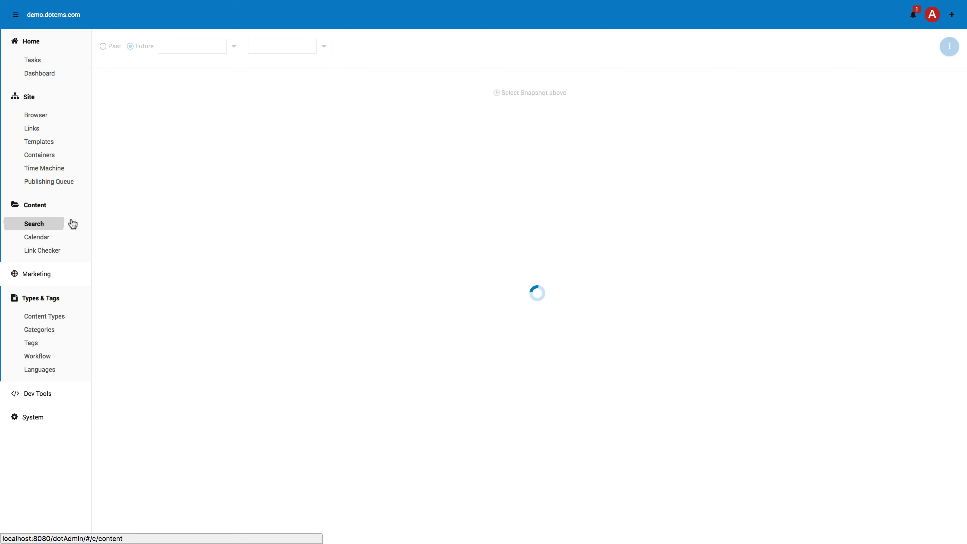
left_click_drag(354, 84, 273, 89)
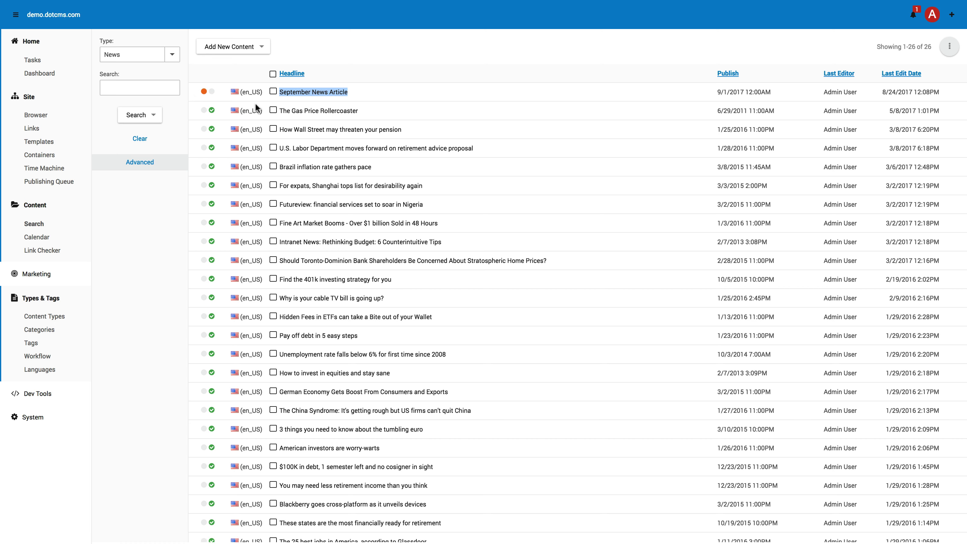
left_click_drag(777, 97, 710, 97)
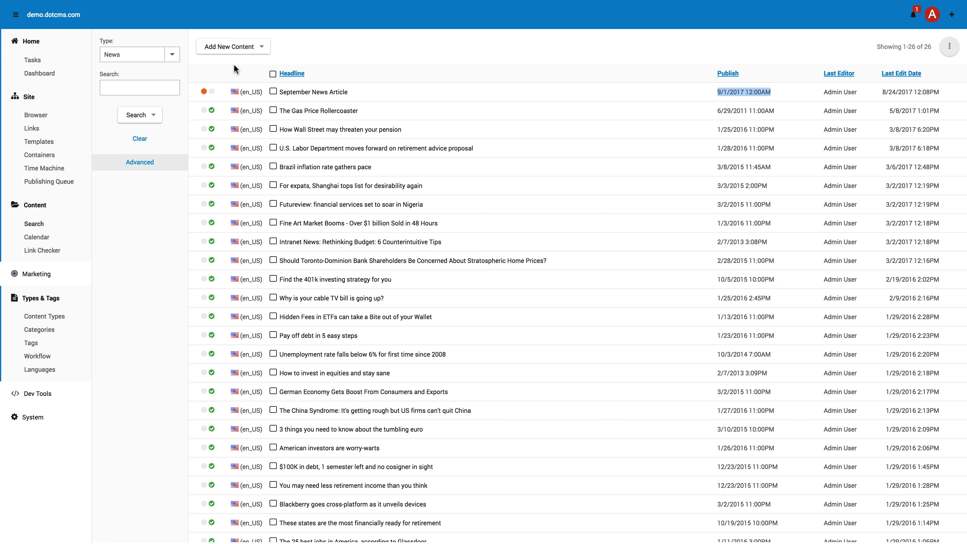
Open the index page at the root of demo.dotcms.com from the site browser and examine its First Time Investors block
left_click(47, 169)
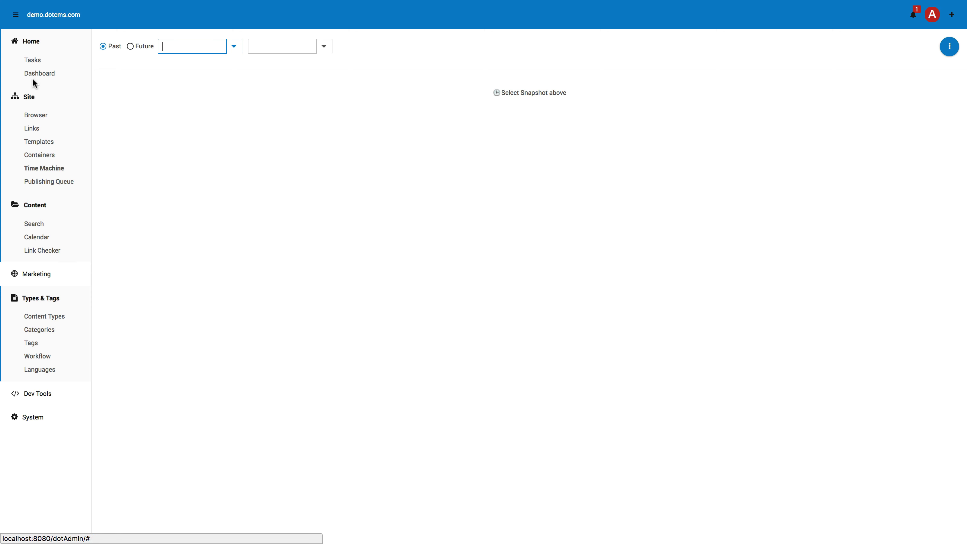
left_click(35, 115)
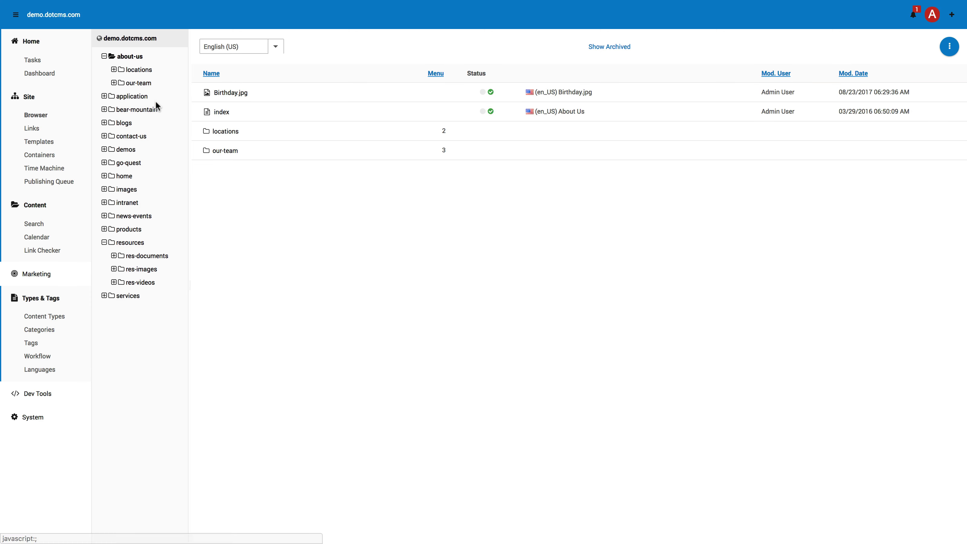
left_click(126, 42)
left_click(225, 113)
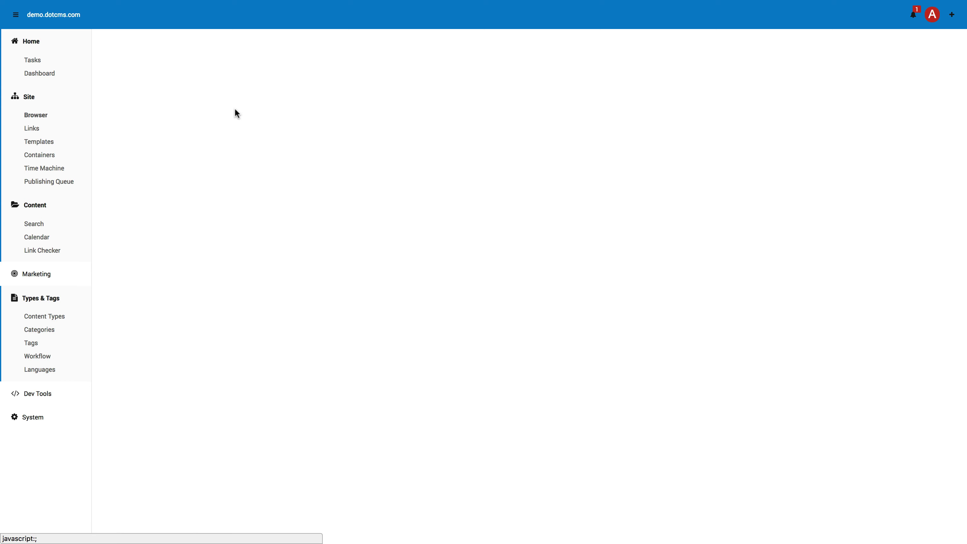
scroll(624, 203, "down", 3)
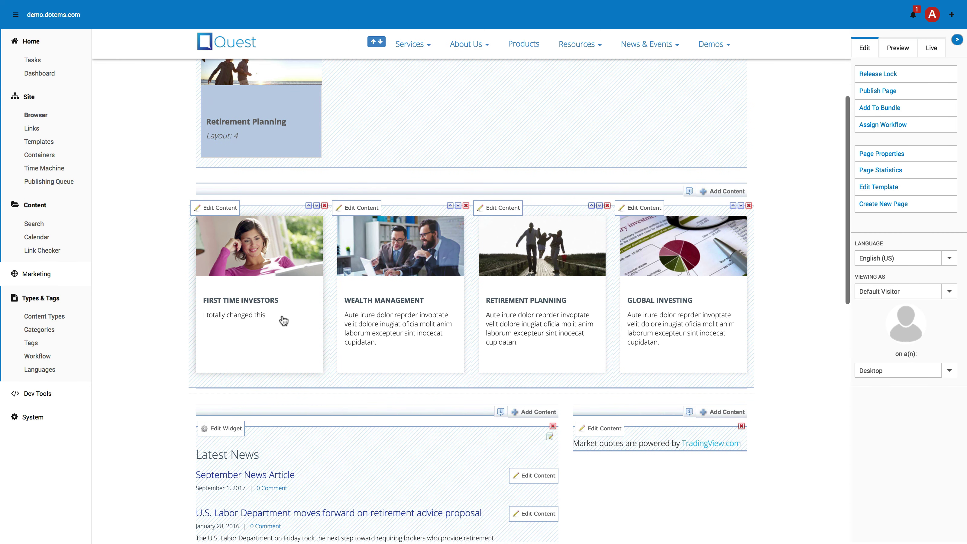
left_click_drag(281, 323, 200, 323)
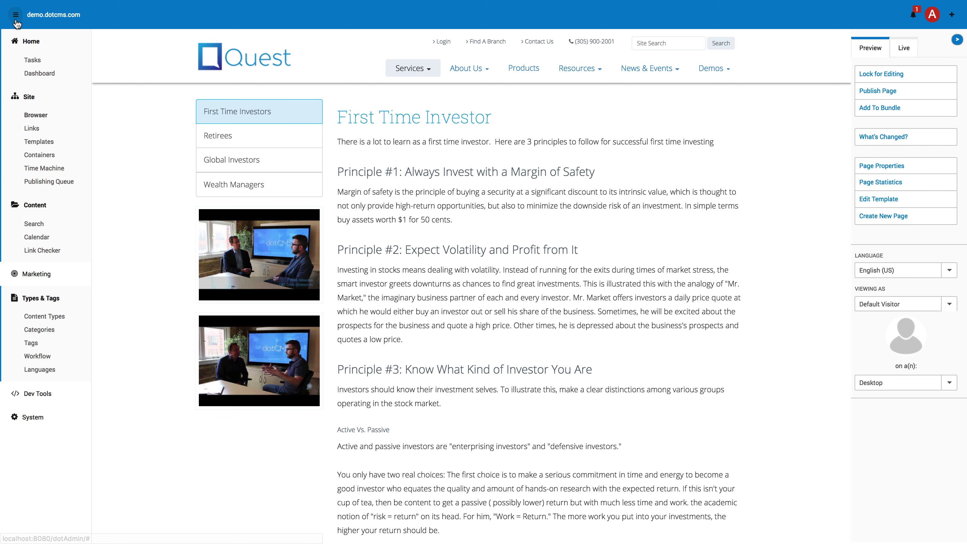
left_click(18, 48)
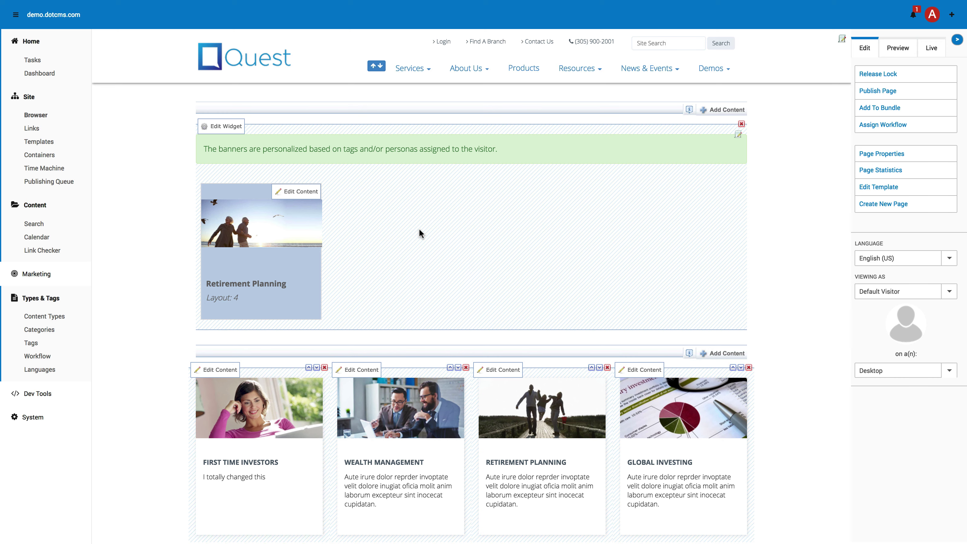
View the Aug 23, 2017 - 6:33am past snapshot in Time Machine down to Latest News, and close the snapshot
left_click(68, 171)
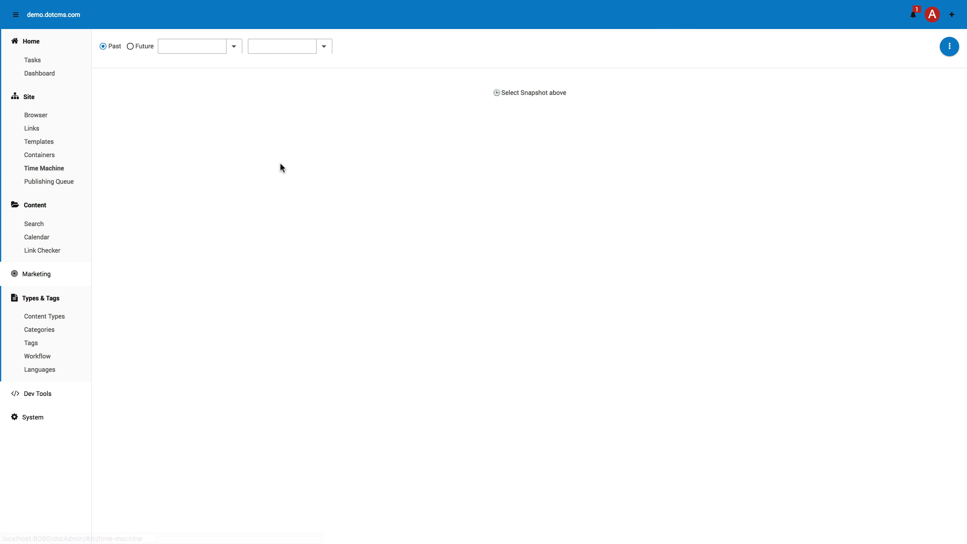
left_click(229, 47)
left_click(186, 62)
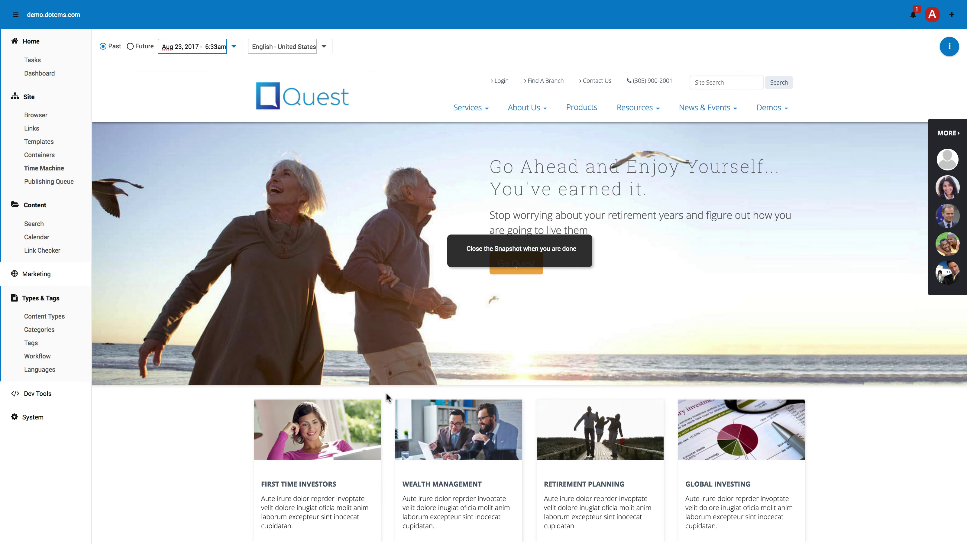
scroll(386, 392, "down", 4)
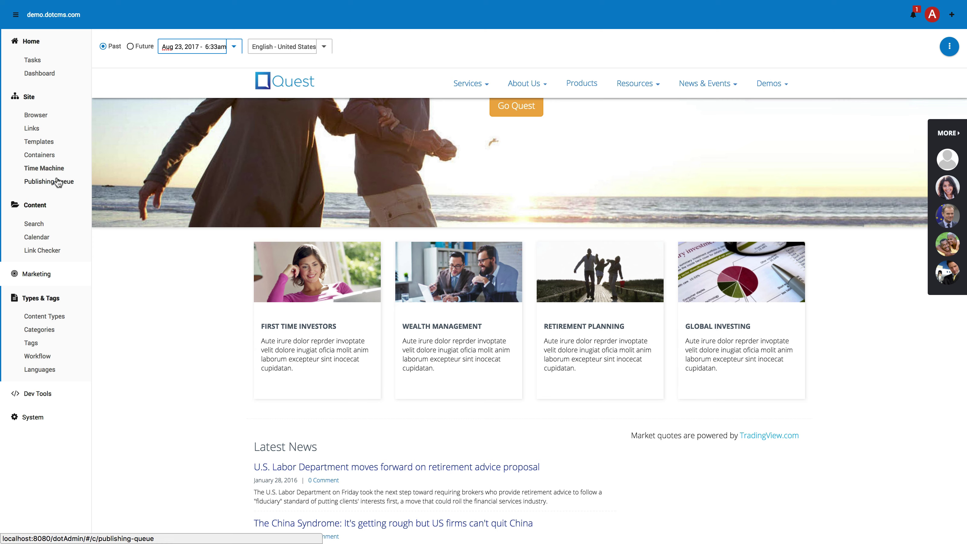
left_click(57, 181)
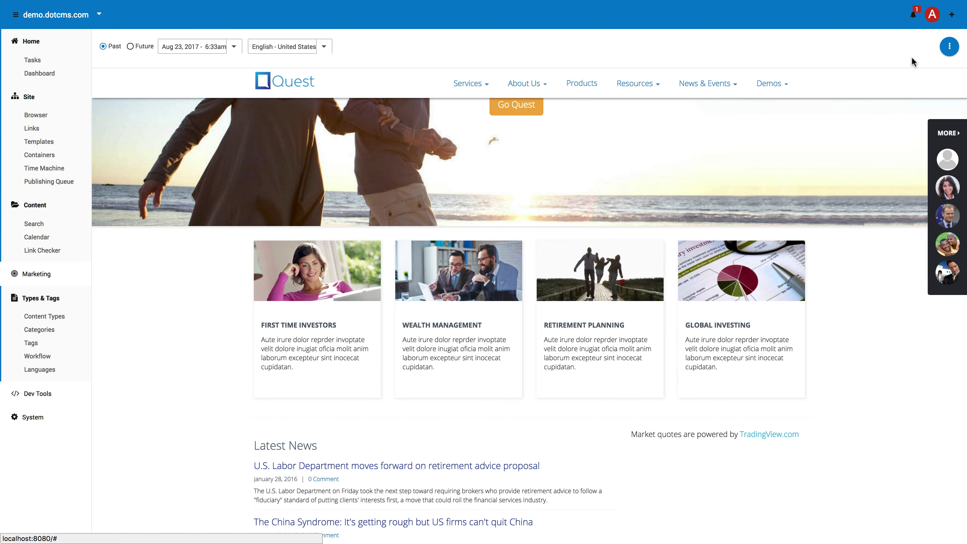
left_click(948, 49)
left_click(888, 80)
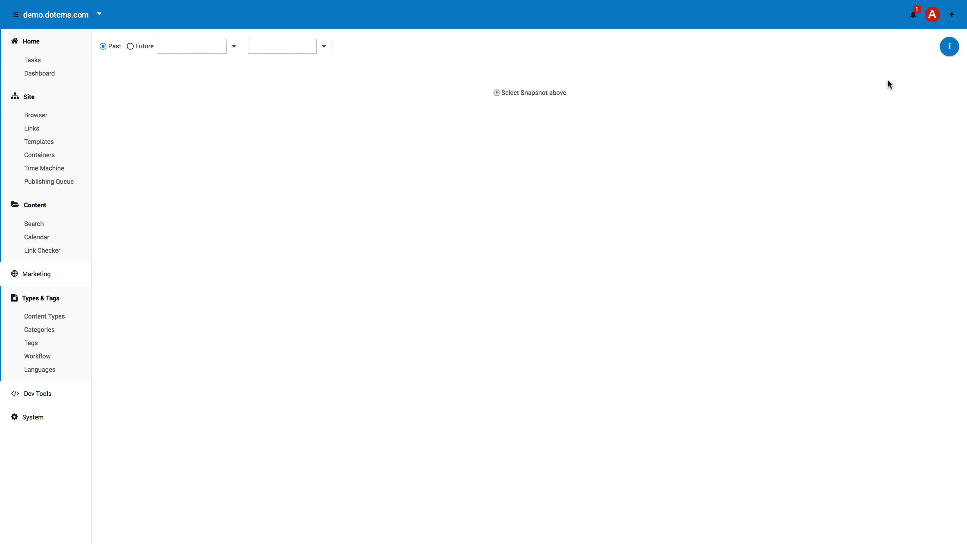
Return to the content search and examine which content types it can be filtered by
left_click(41, 224)
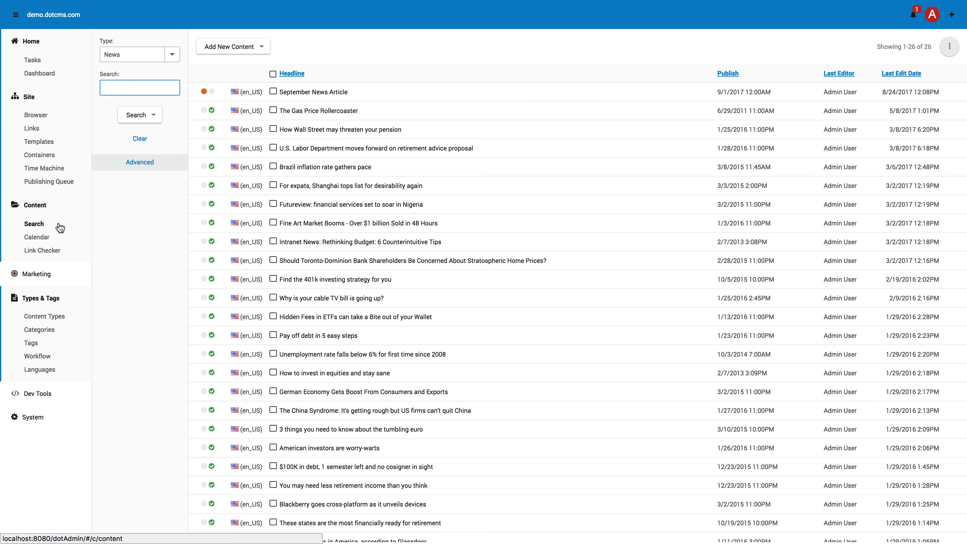
left_click(171, 55)
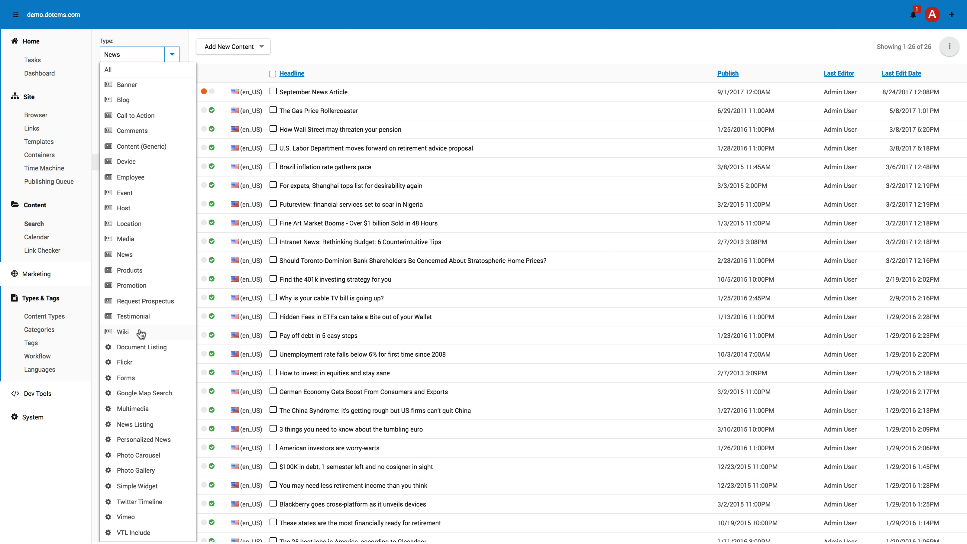
Filter the content search to the YouTube type and start a new YouTube item
scroll(137, 330, "down", 5)
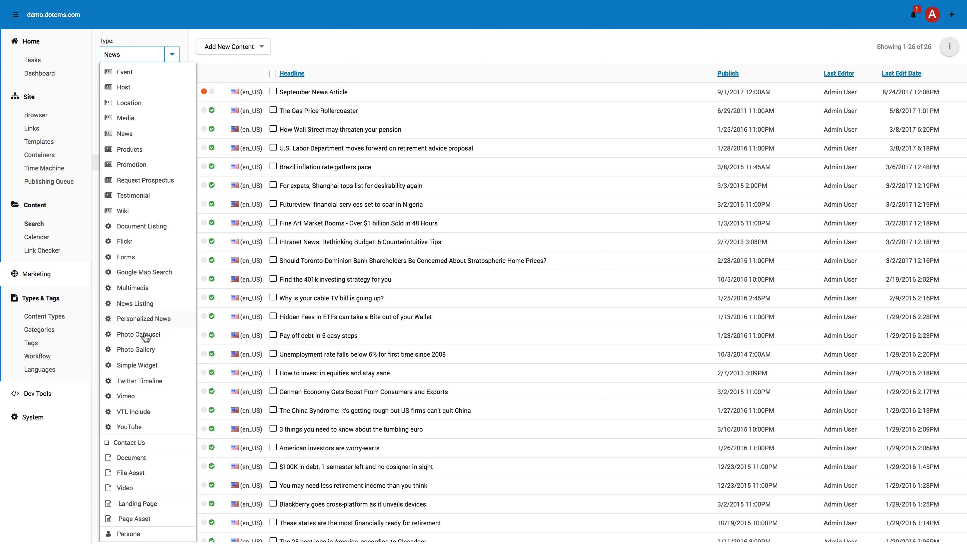
left_click(139, 426)
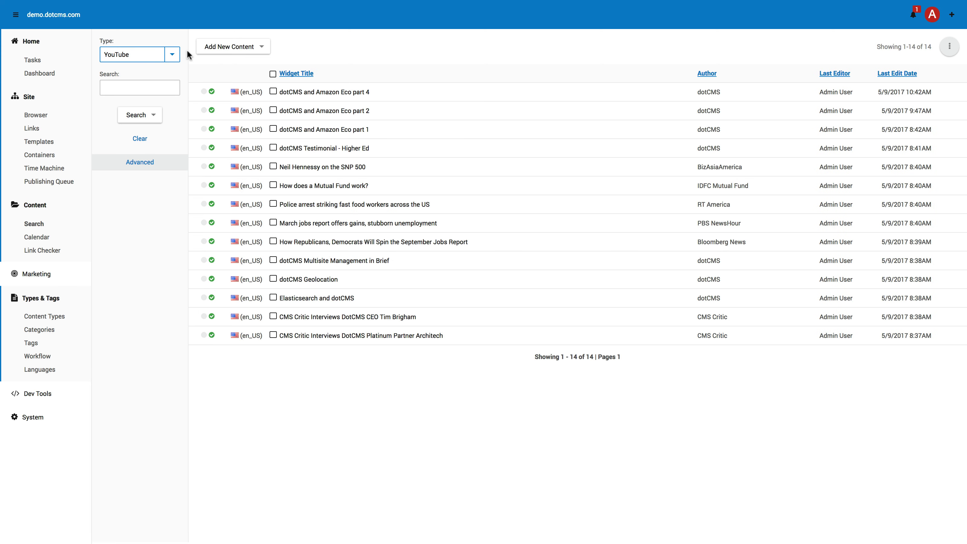
left_click(226, 47)
left_click(233, 62)
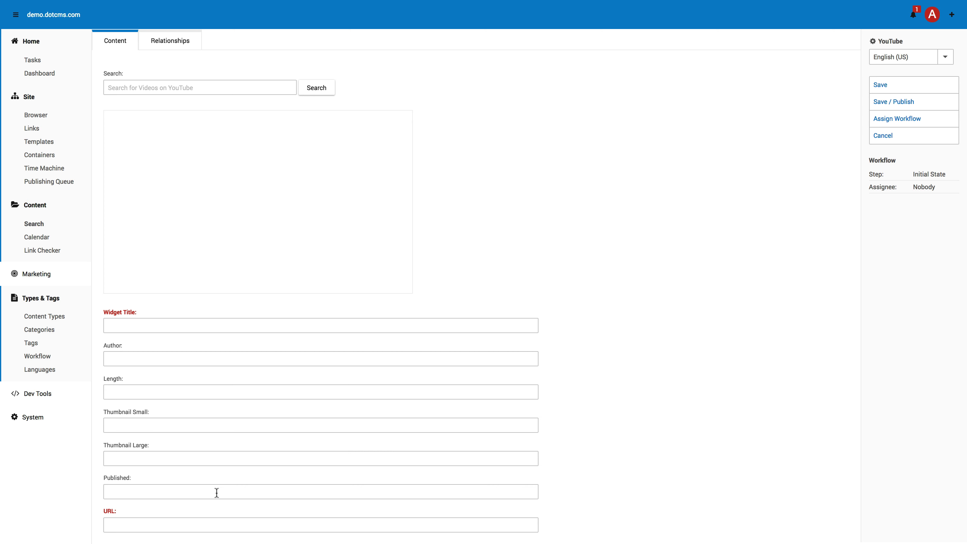
Search YouTube for "mutual funds", fill the new item from the video "How does a Mutual Fund work?" and publish it
left_click(166, 88)
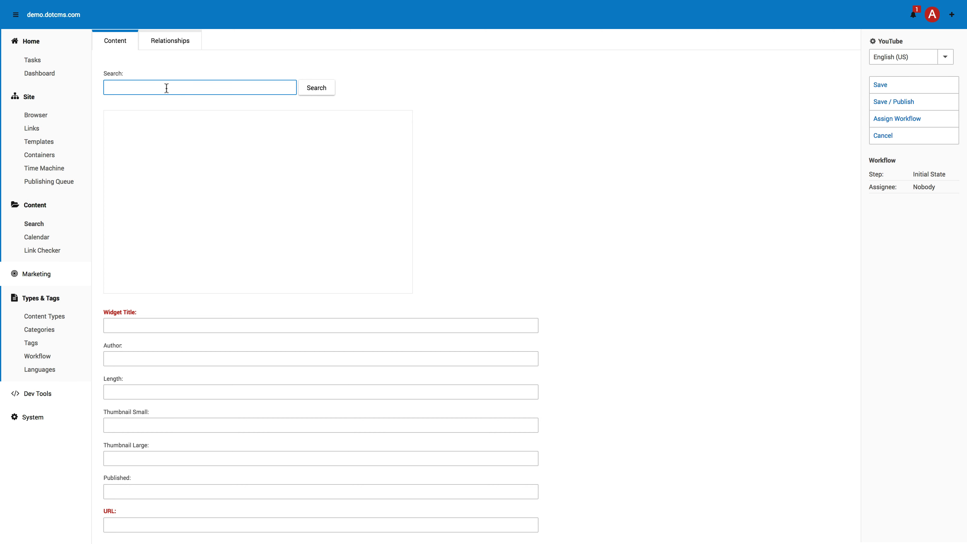
type("mutual funds")
scroll(275, 81, "down", 1)
left_click(319, 79)
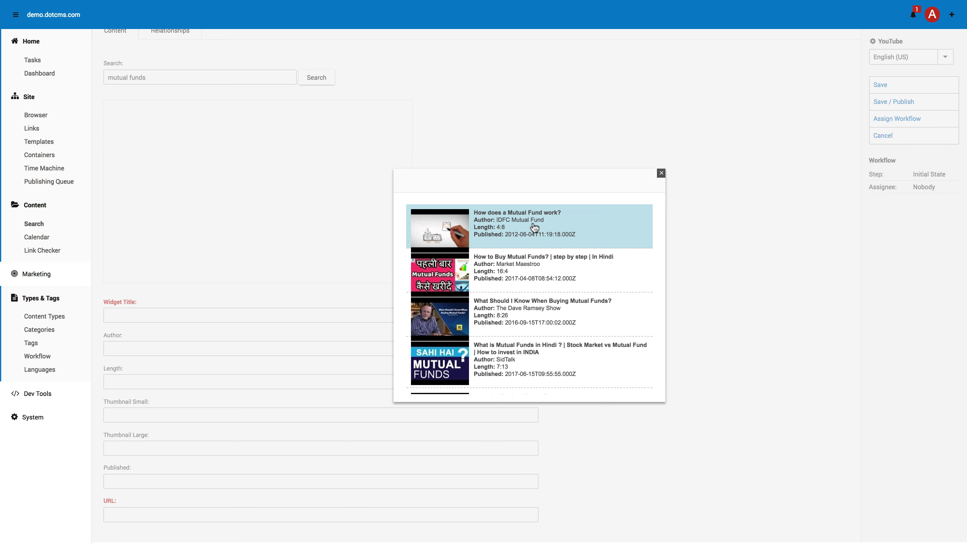
left_click(449, 235)
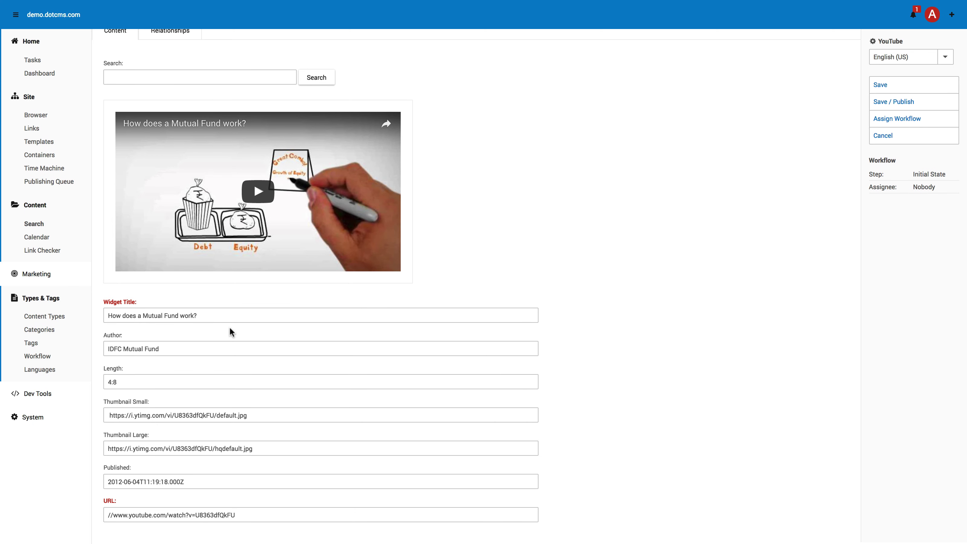
left_click_drag(201, 316, 88, 316)
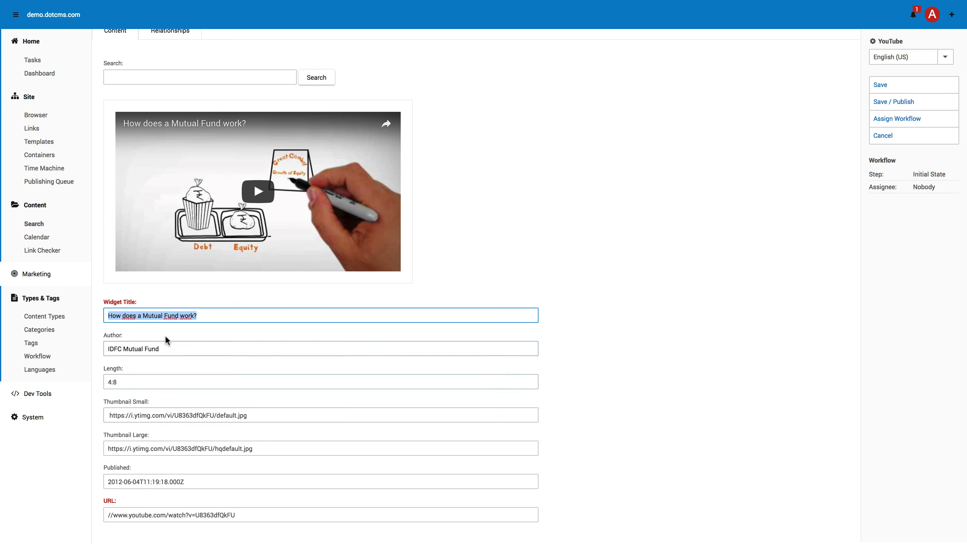
left_click(929, 101)
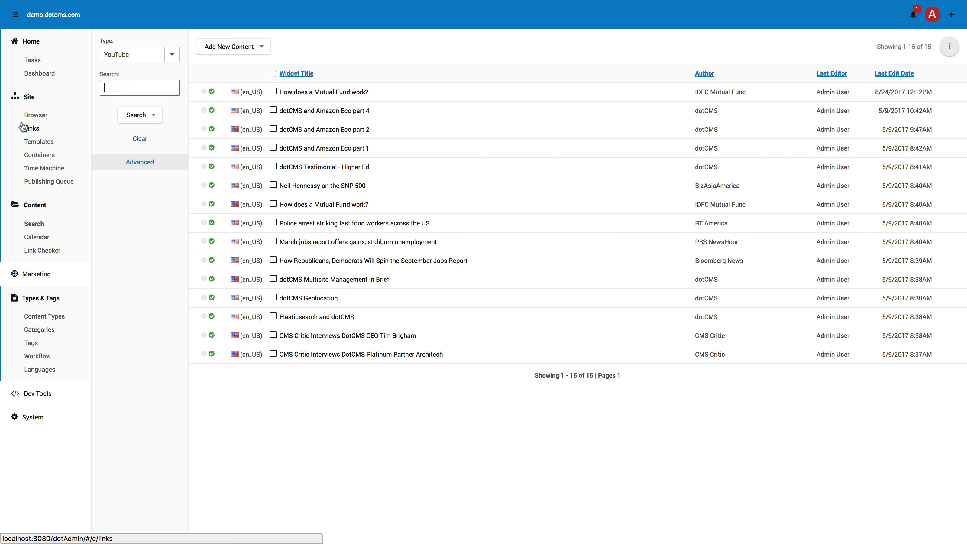
Filter the content search to the Persona type
left_click(172, 54)
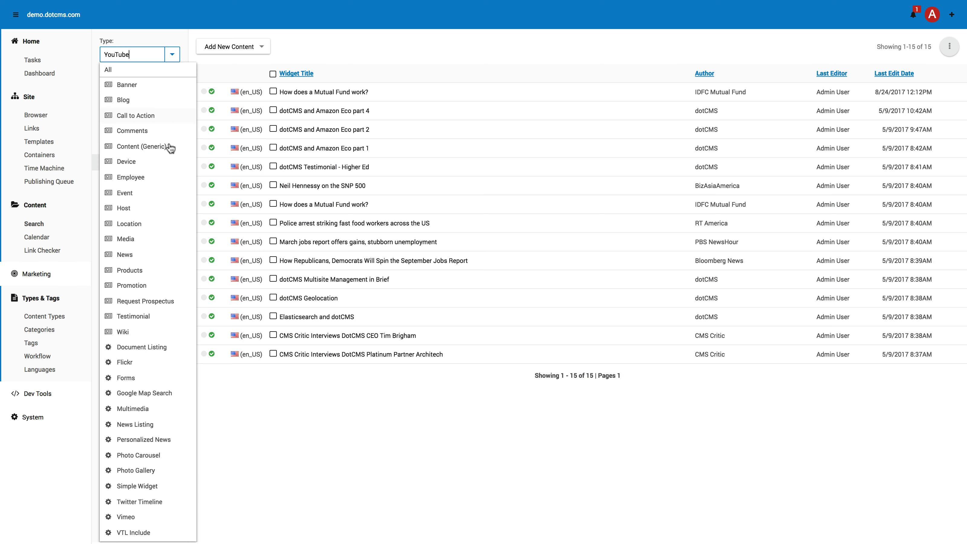
scroll(144, 405, "down", 3)
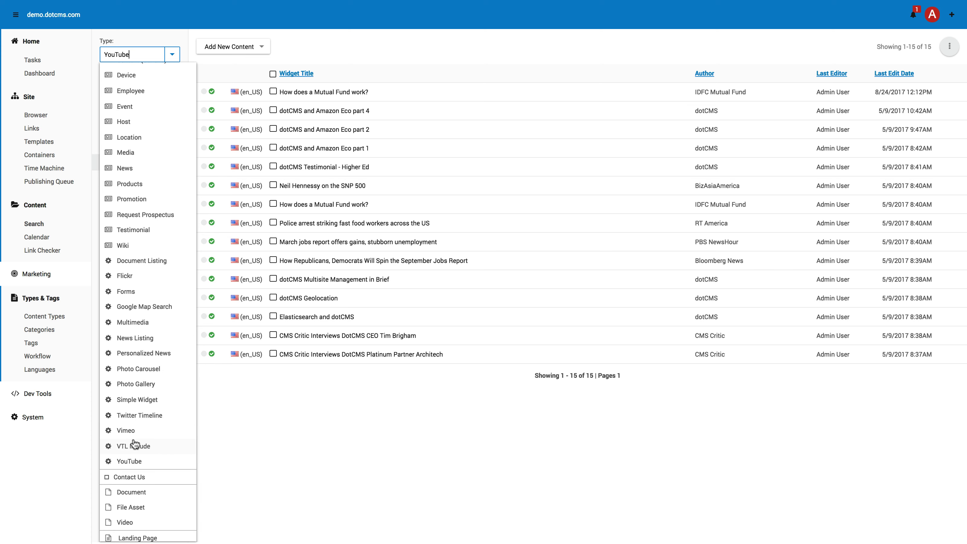
scroll(146, 440, "down", 1)
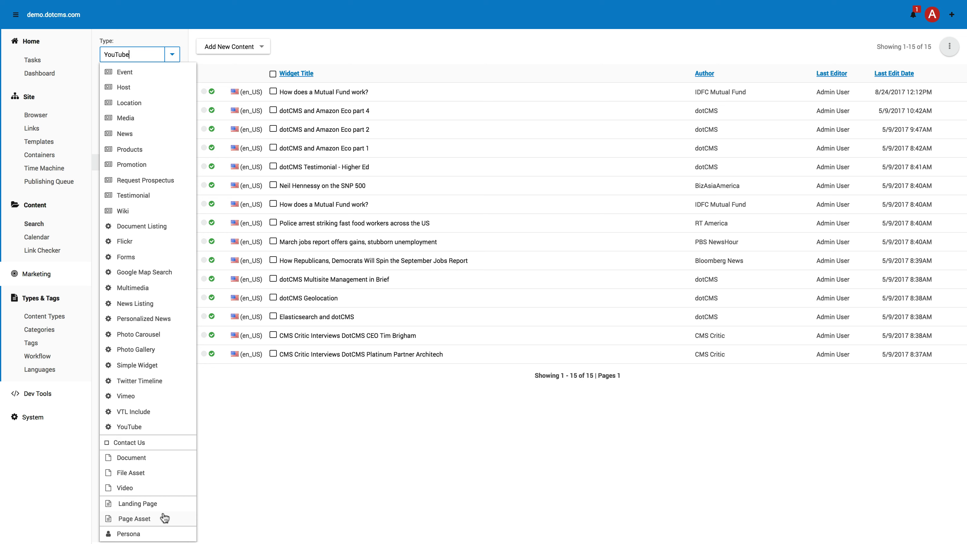
left_click(147, 534)
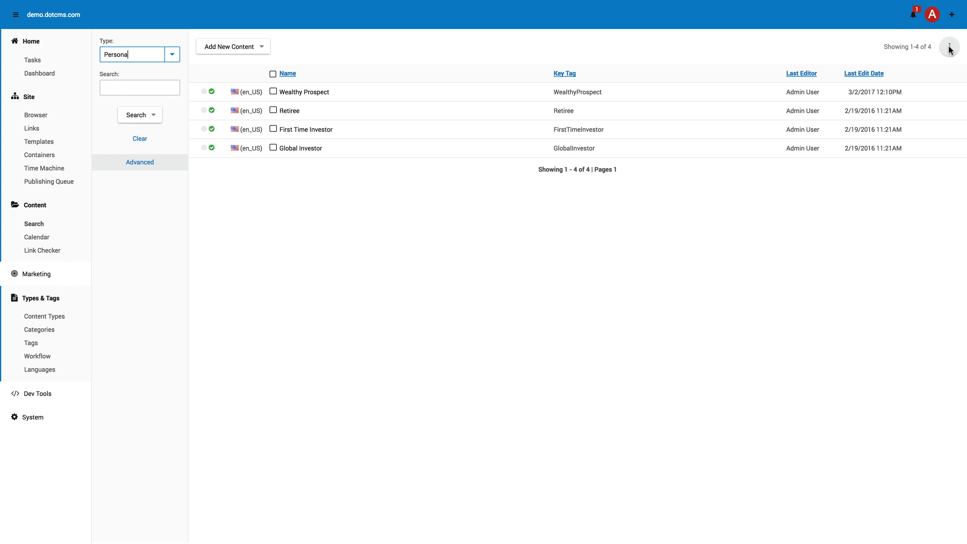
Start a new persona on demo.dotcms.com and name it Spanish Gamer
left_click(248, 53)
left_click(239, 60)
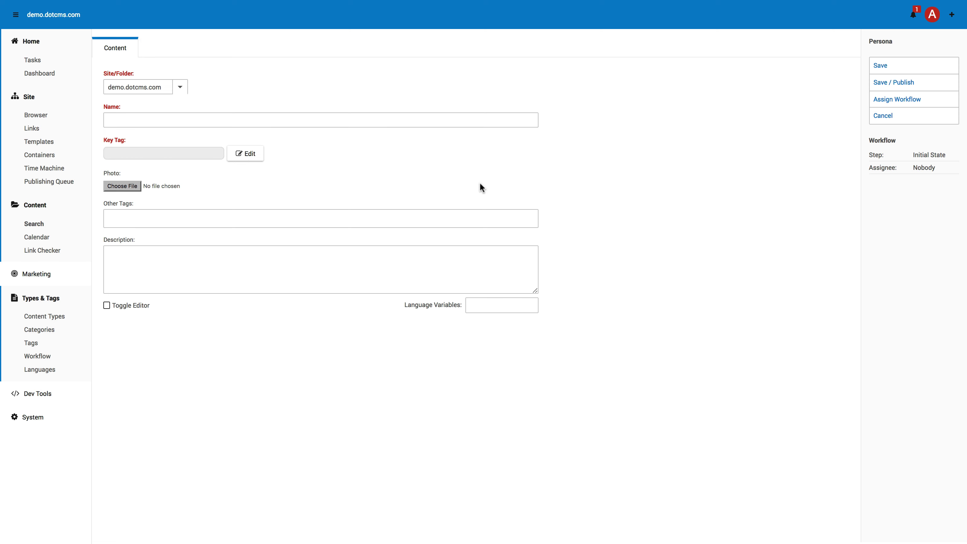
left_click(136, 124)
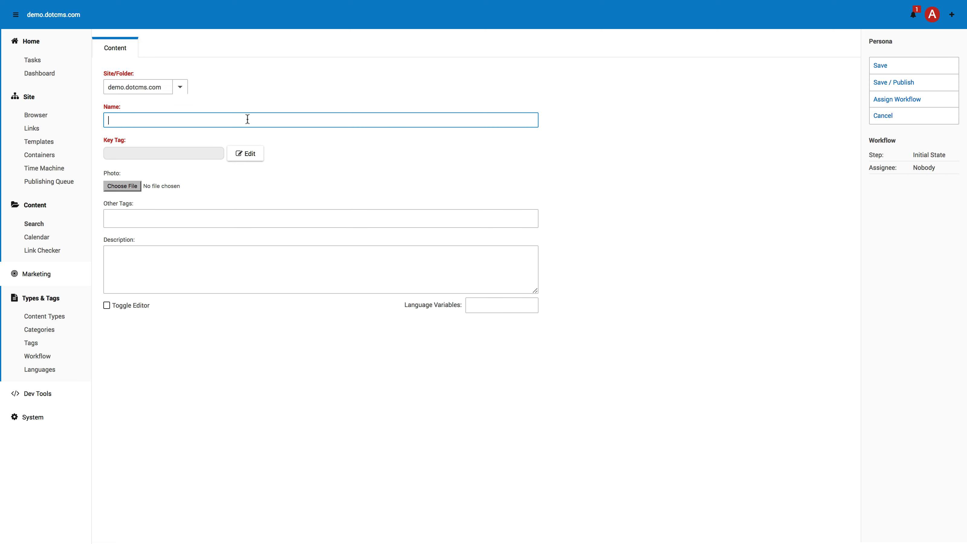
type("Spanish Gamer")
Upload Raiders.jpg from the Movies folder inside Training as the persona's photo
left_click(239, 87)
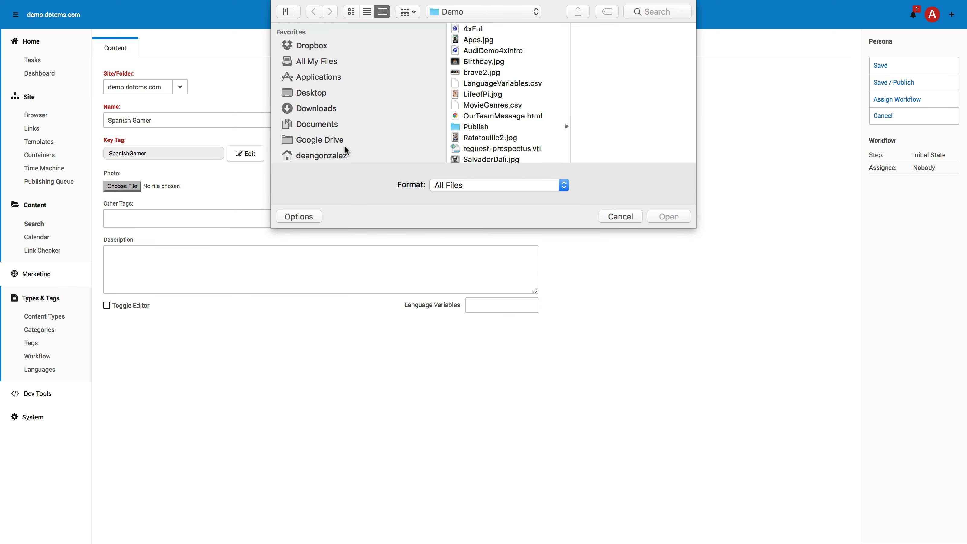
scroll(346, 150, "down", 4)
left_click(357, 127)
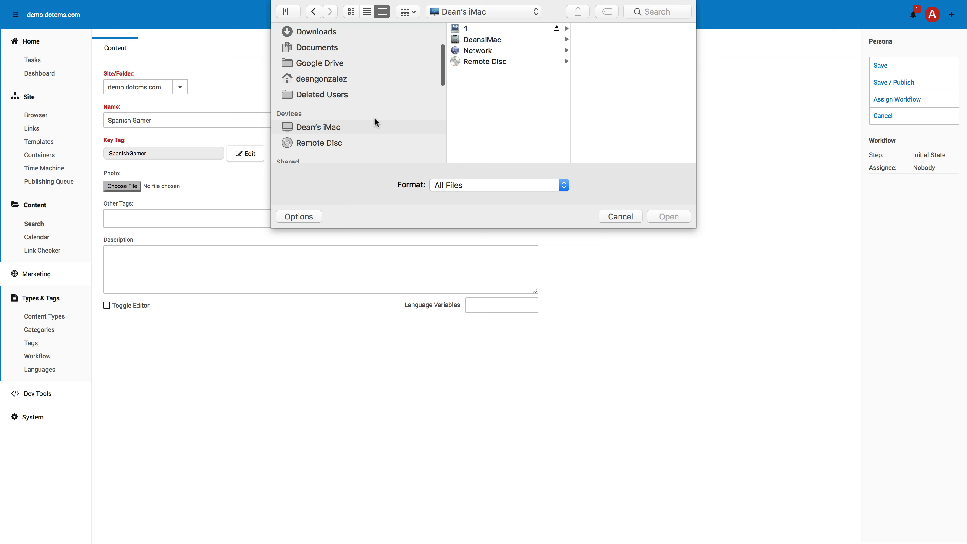
left_click(501, 40)
scroll(647, 124, "down", 10)
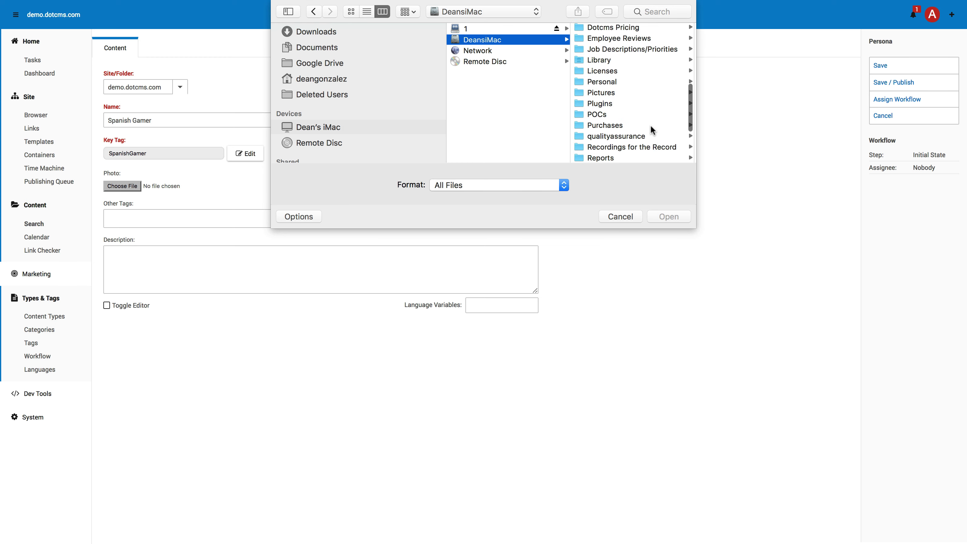
scroll(652, 130, "down", 5)
left_click(610, 115)
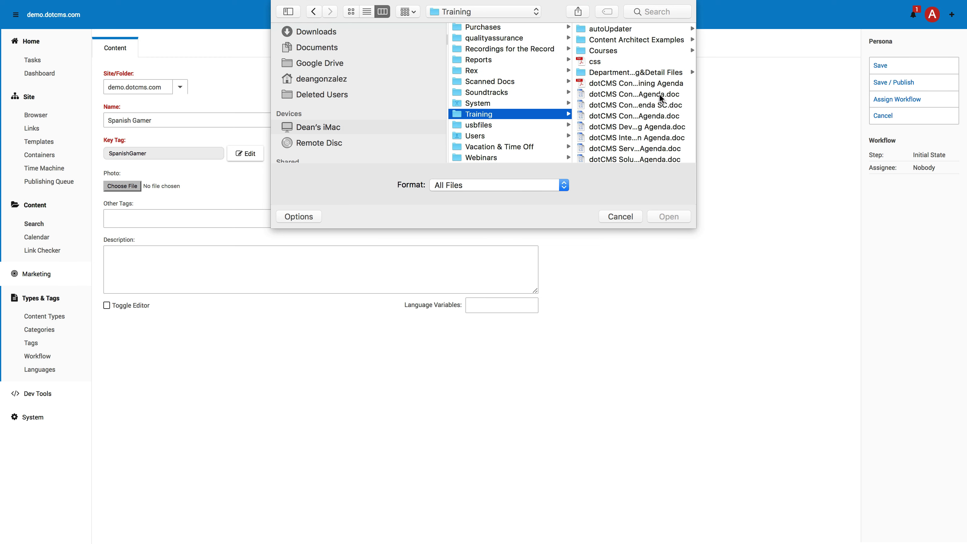
scroll(655, 75, "down", 8)
left_click(643, 62)
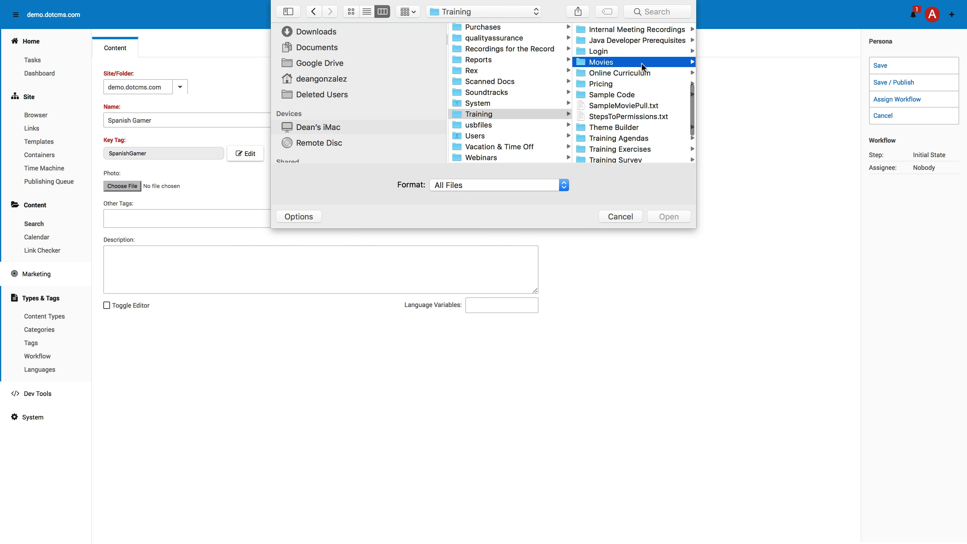
scroll(653, 100, "down", 8)
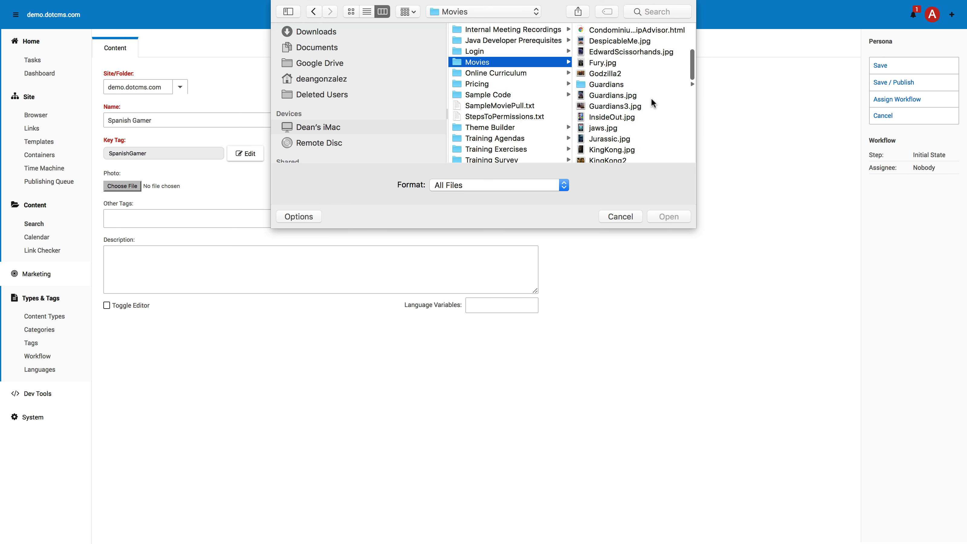
scroll(652, 100, "down", 8)
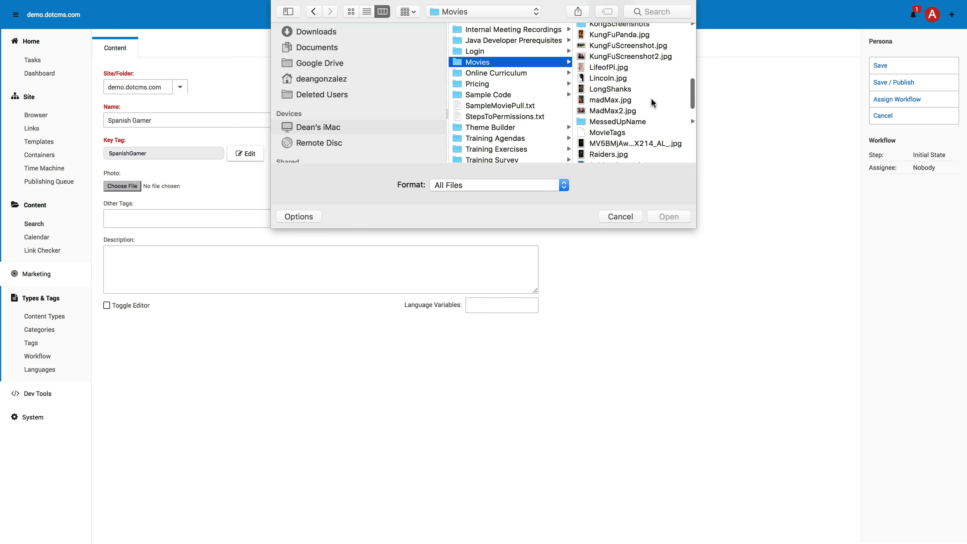
double_click(613, 117)
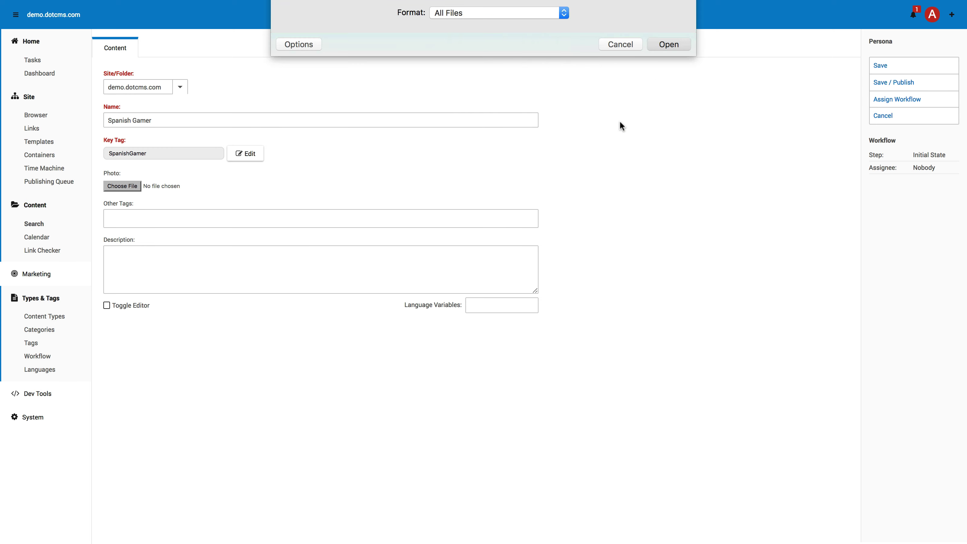
Enter "Spanish Gamer" as the persona's description and publish the persona
left_click(165, 262)
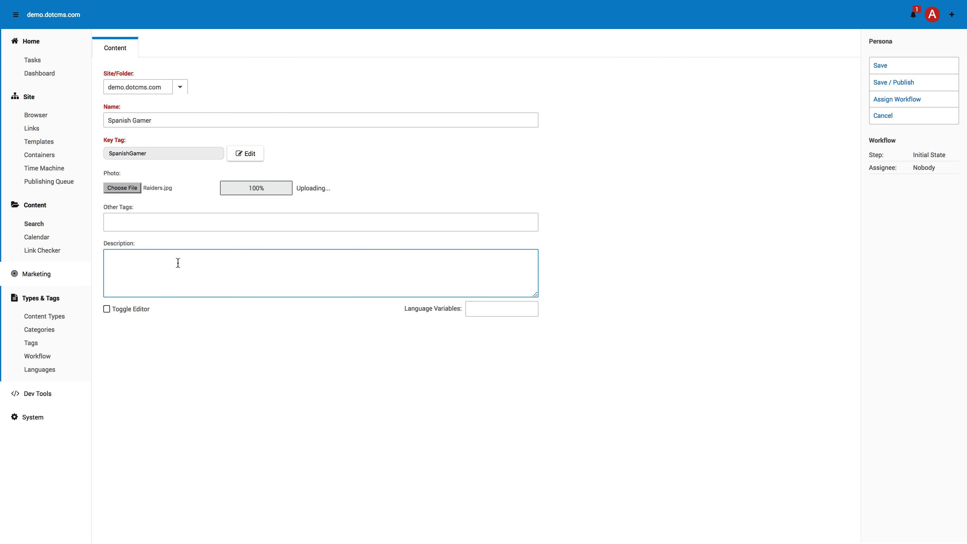
type("Spanish ")
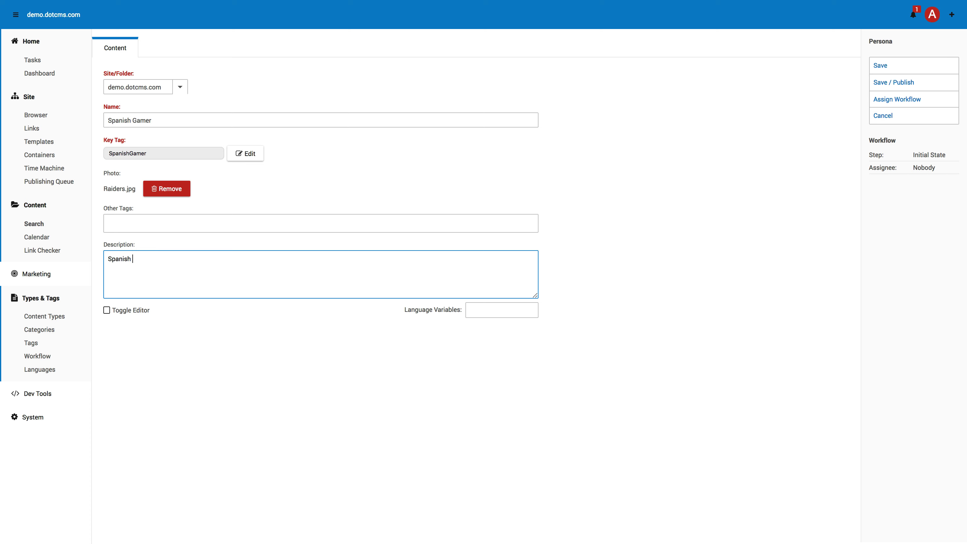
type("Gamer")
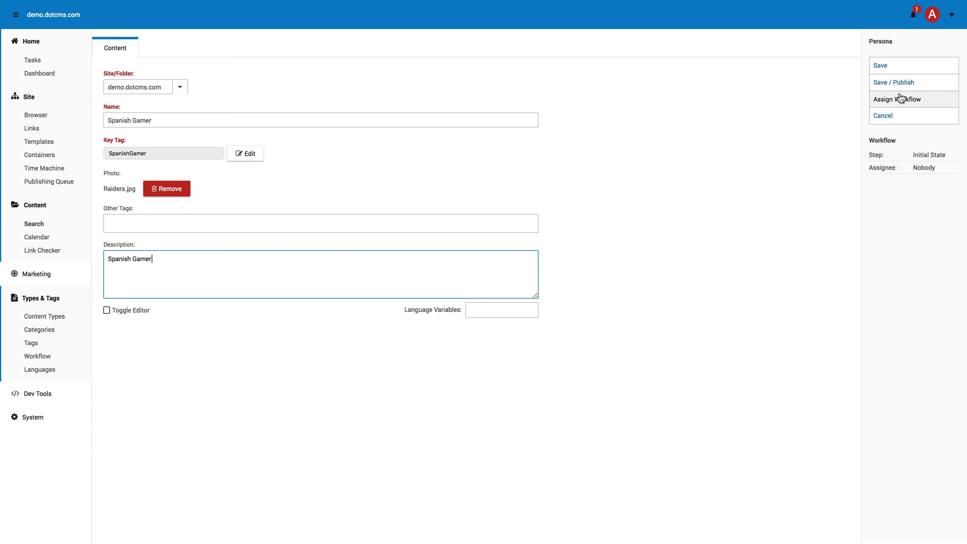
left_click(910, 85)
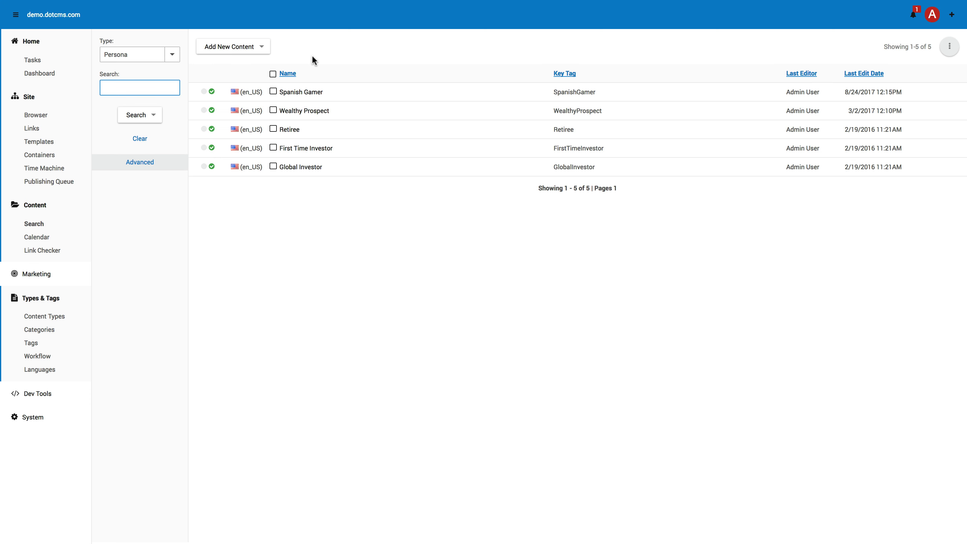
Reopen the Spanish Gamer persona to review its photo and details, close it, and expand the Marketing section
left_click(307, 93)
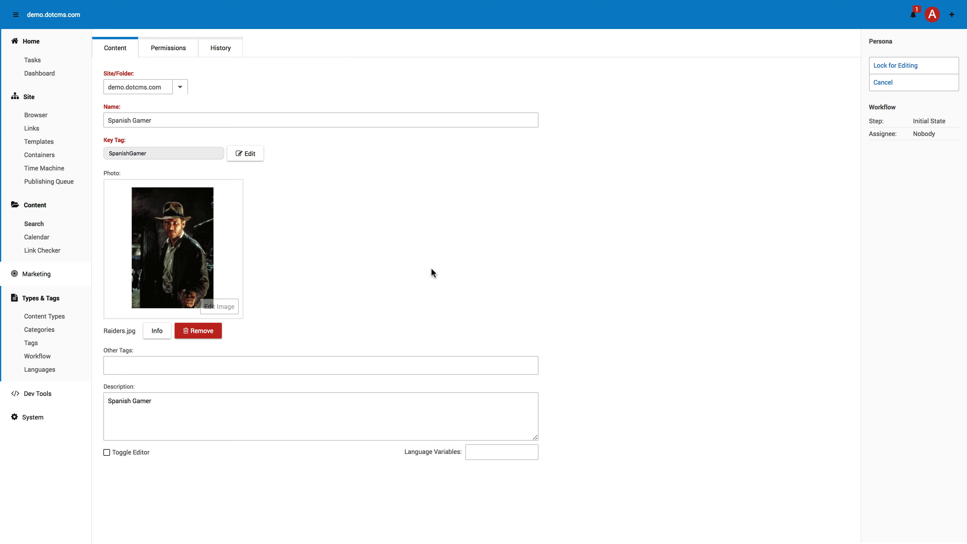
left_click(883, 84)
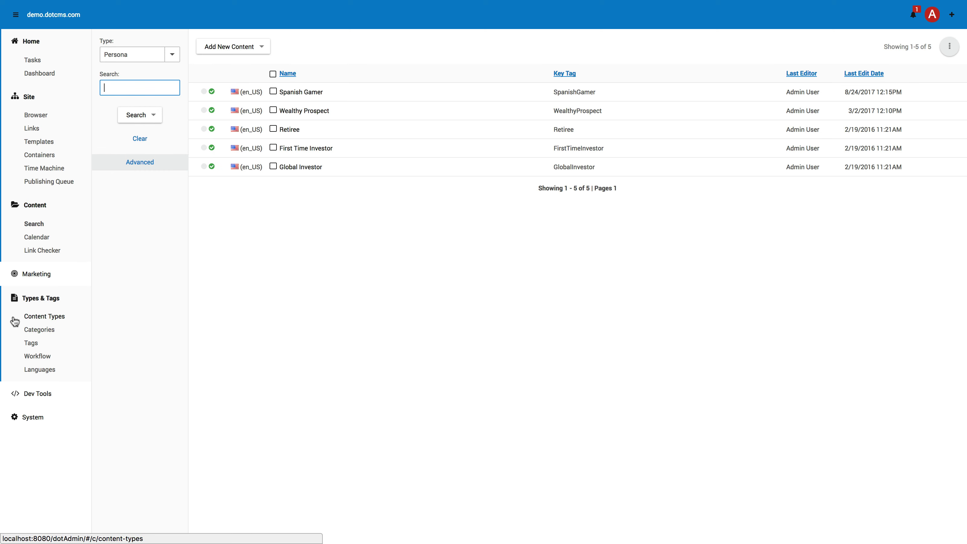
left_click(40, 274)
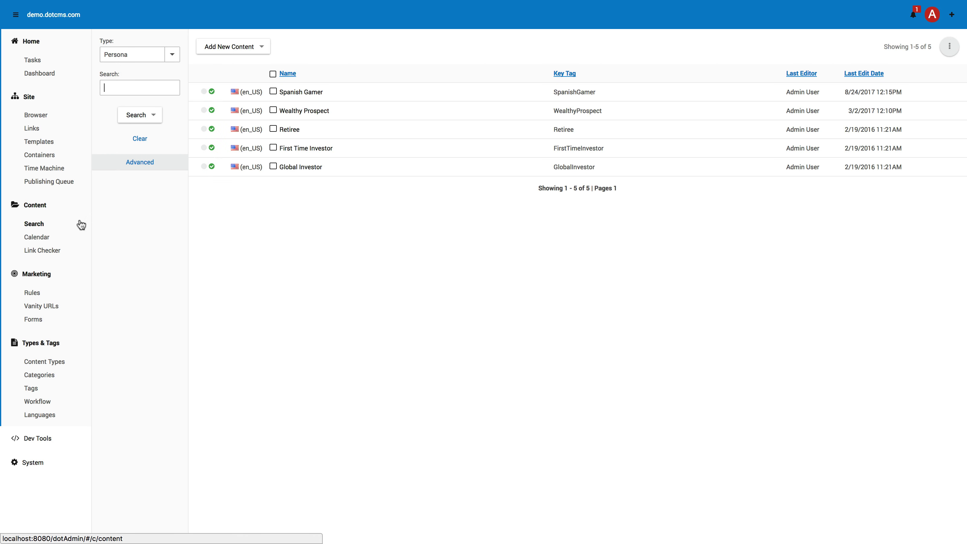
Open the content calendar and view its August 2017 events by week and by month
left_click(55, 240)
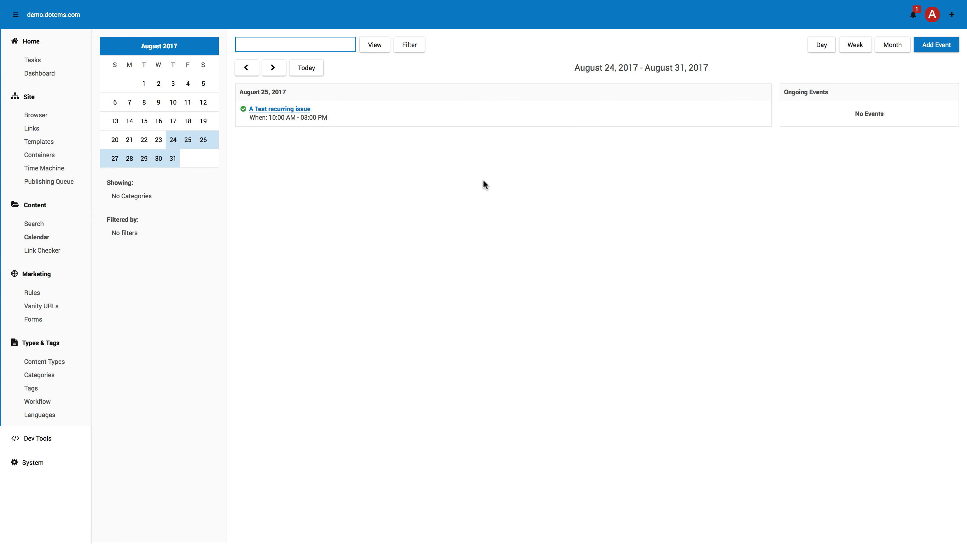
left_click(855, 45)
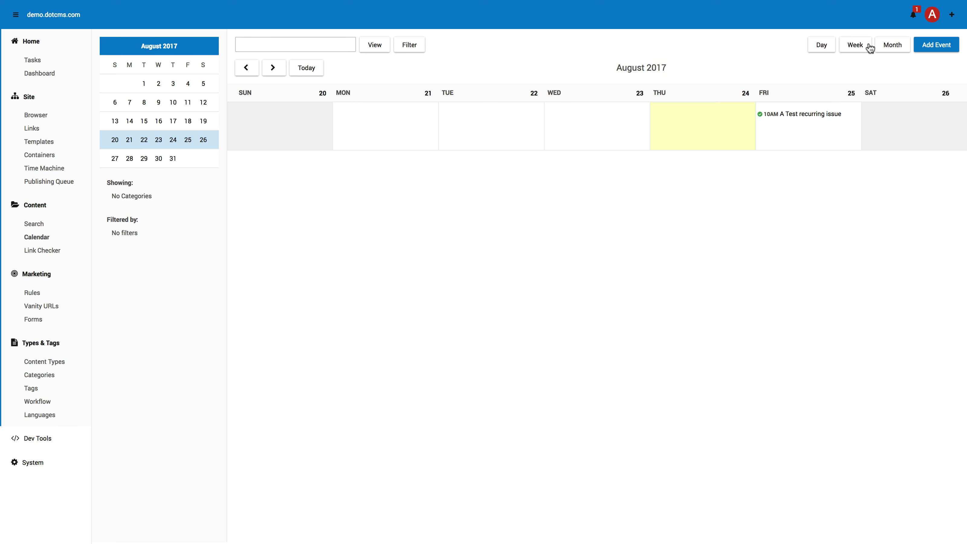
left_click(892, 45)
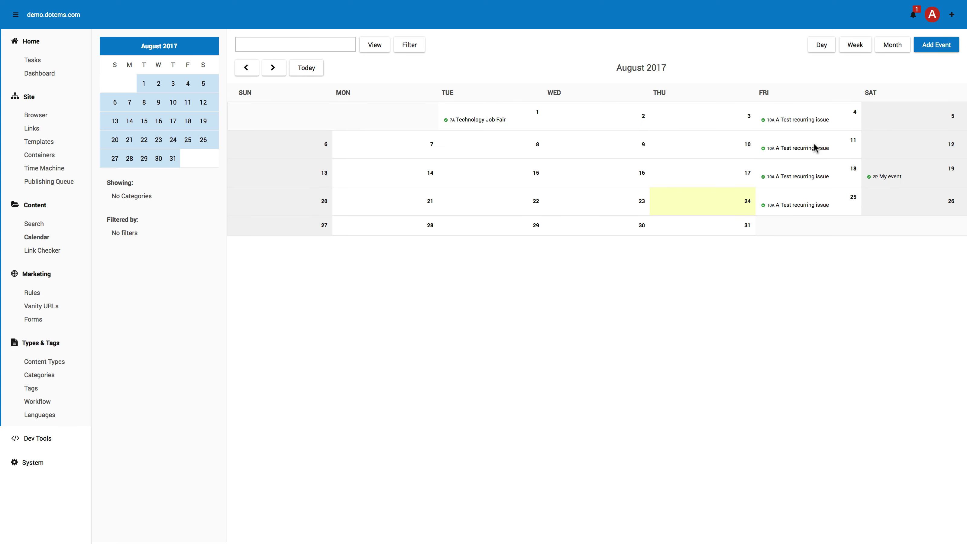
Open the August 11 occurrence of A Test recurring issue, check its series editing options, and cancel the edit
left_click(796, 147)
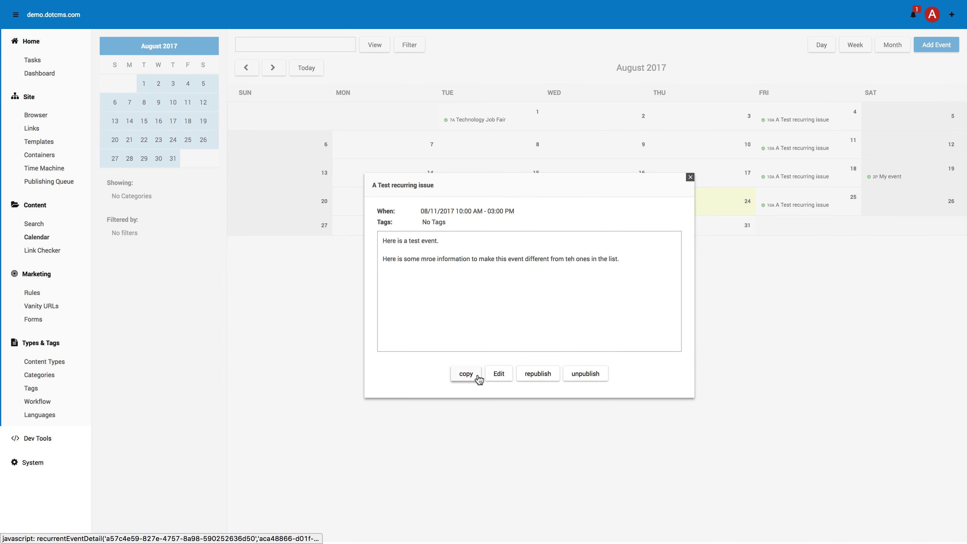
left_click(497, 374)
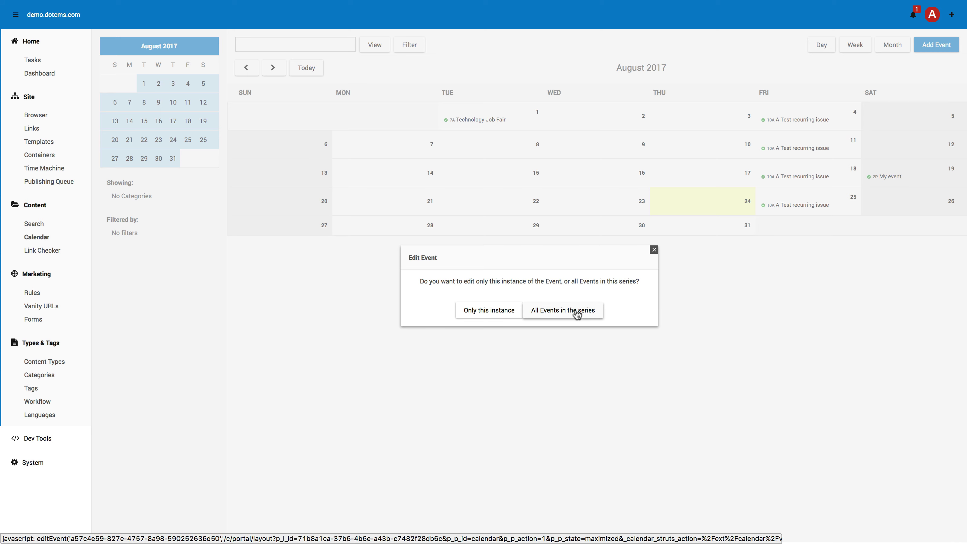
left_click(653, 250)
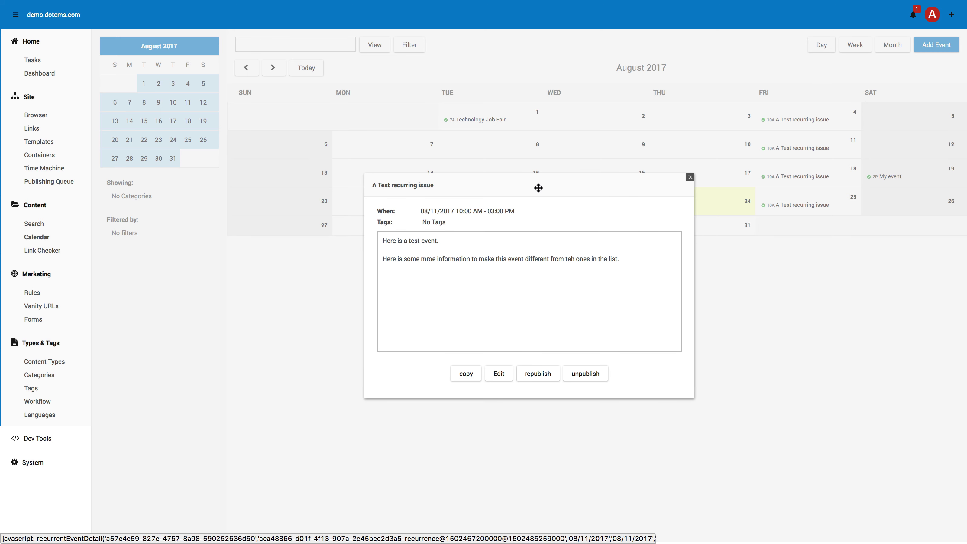
Close the recurring event's details and open the Link Checker to view the bad links in Content (Generic)
left_click(689, 177)
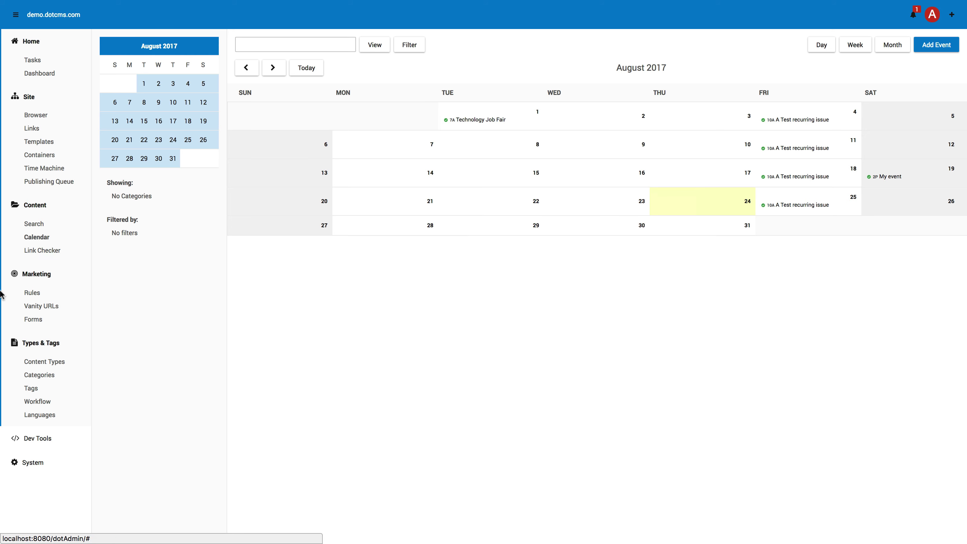
left_click(36, 257)
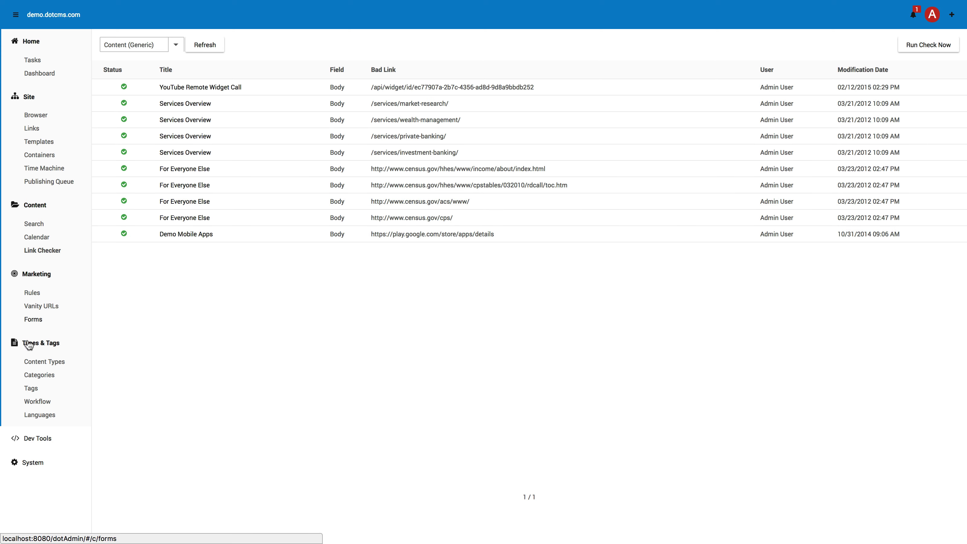
Add a marketing rule named "Spanish Gamer Rule" and check its evaluation frequency options
left_click(32, 292)
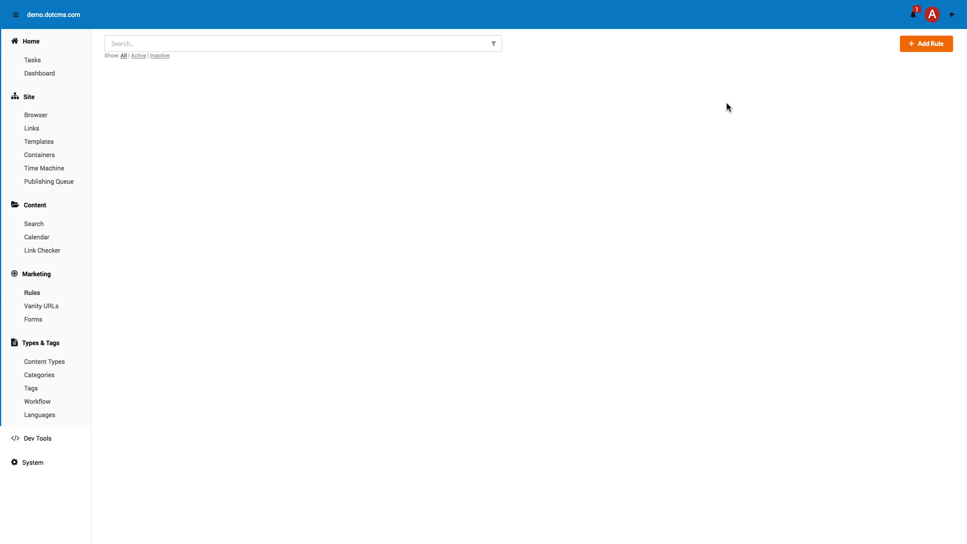
left_click(929, 44)
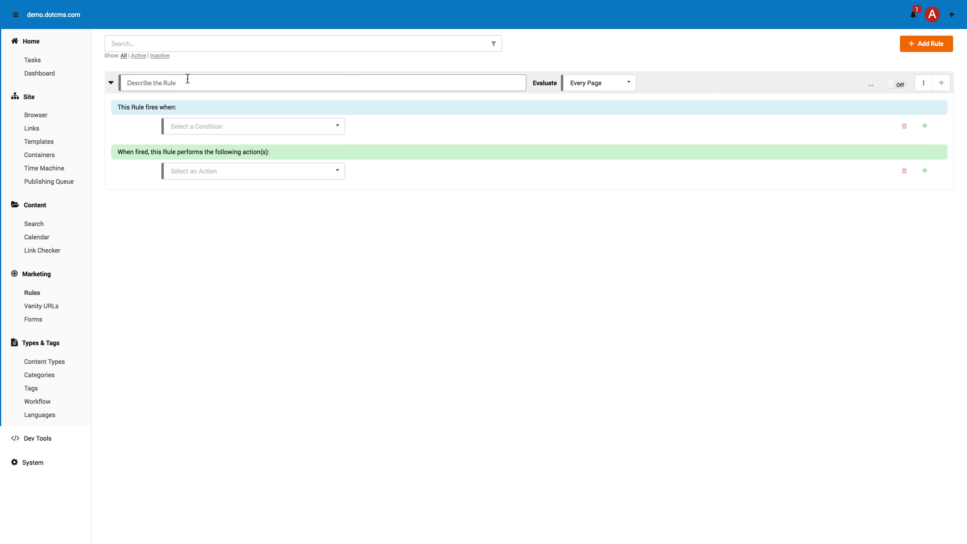
type("Spanish Gamer Rule")
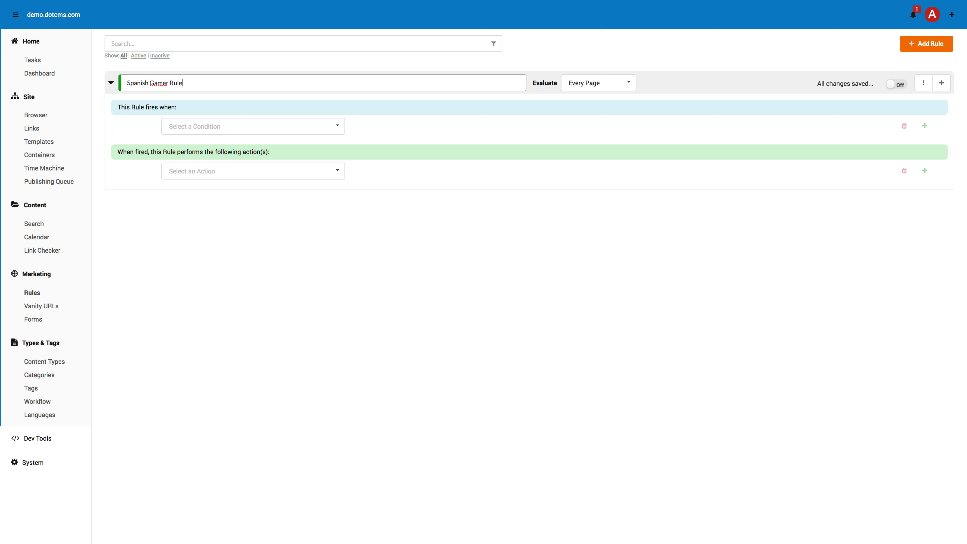
left_click(620, 82)
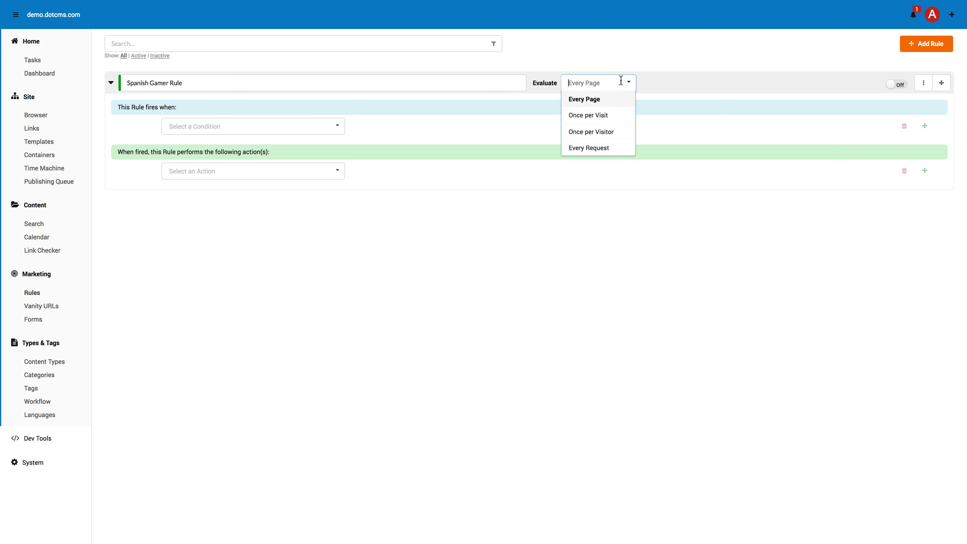
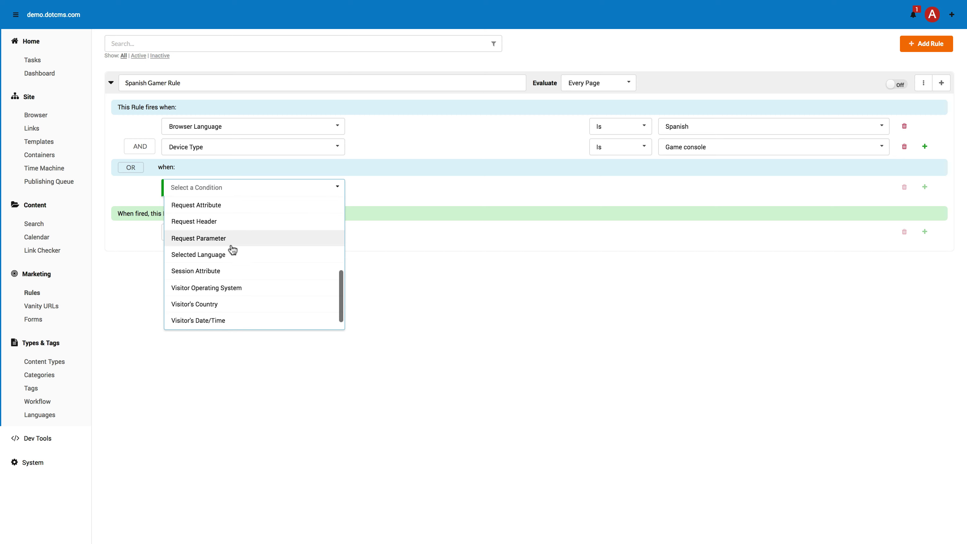
Set the rule's OR condition to Visitor's Country is Spain
scroll(230, 250, "down", 2)
left_click(201, 290)
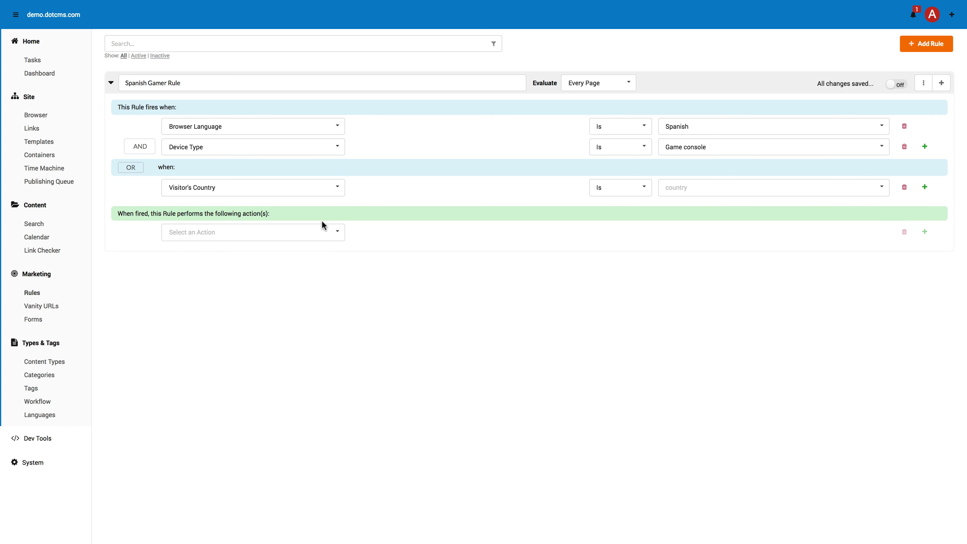
left_click(733, 188)
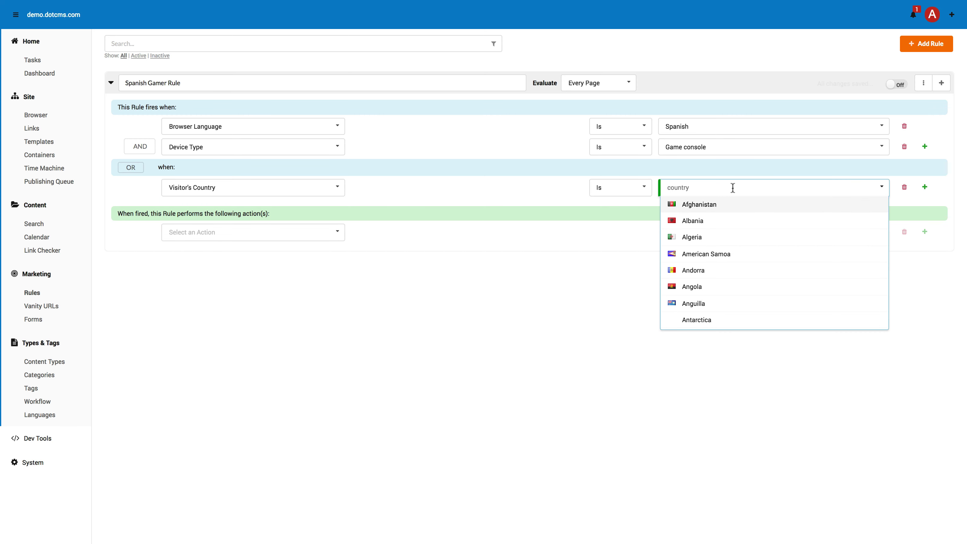
type("sp")
left_click(720, 206)
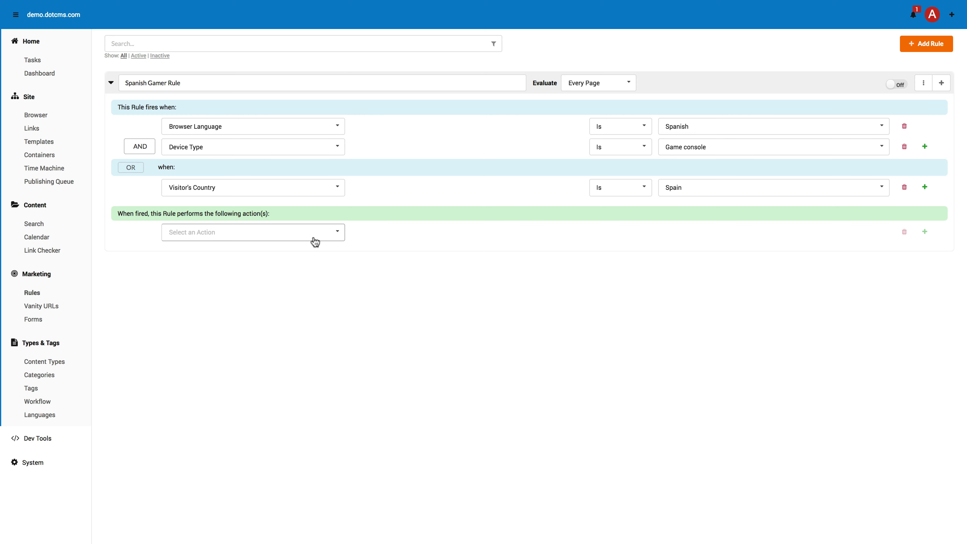
Make the rule set the persona to Spanish Gamer when fired, and switch the rule on
left_click(323, 233)
left_click(222, 283)
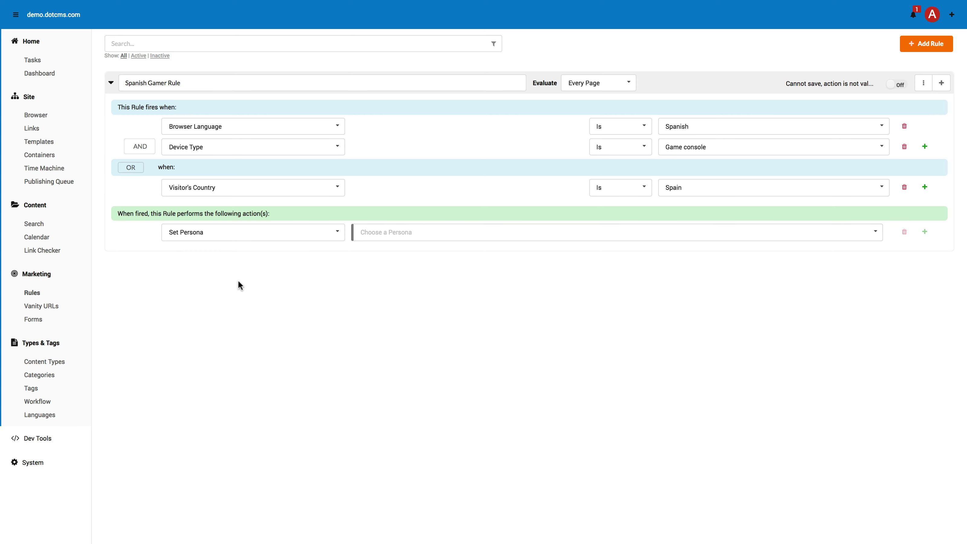
left_click(875, 236)
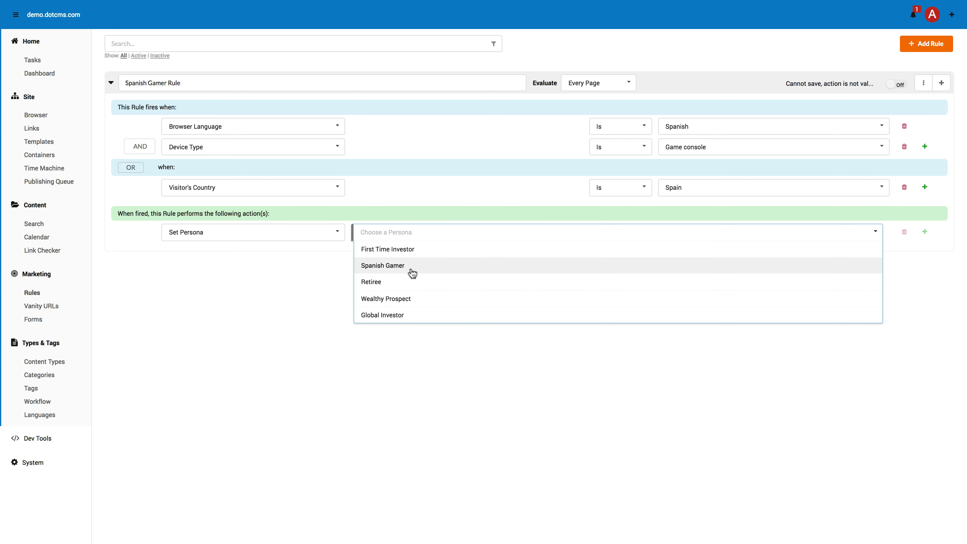
left_click(381, 266)
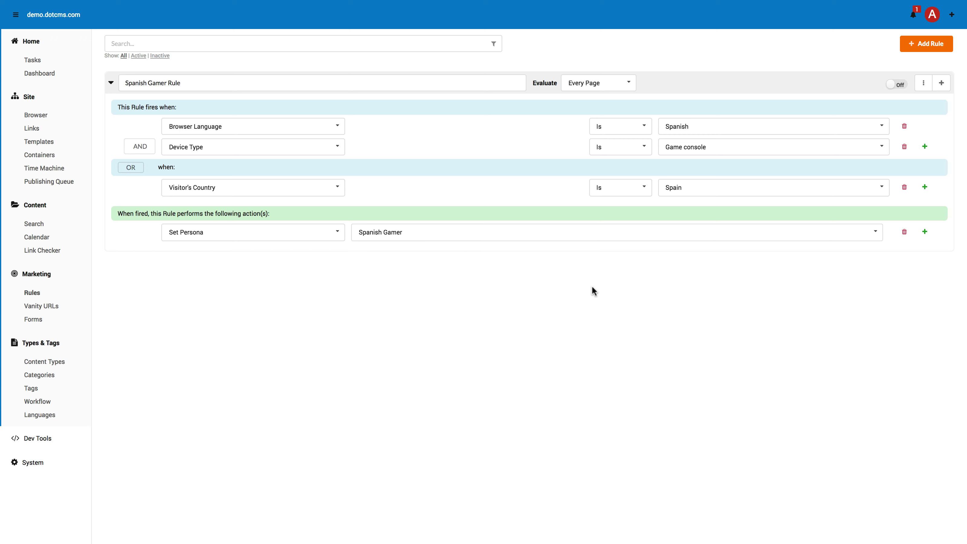
left_click(887, 86)
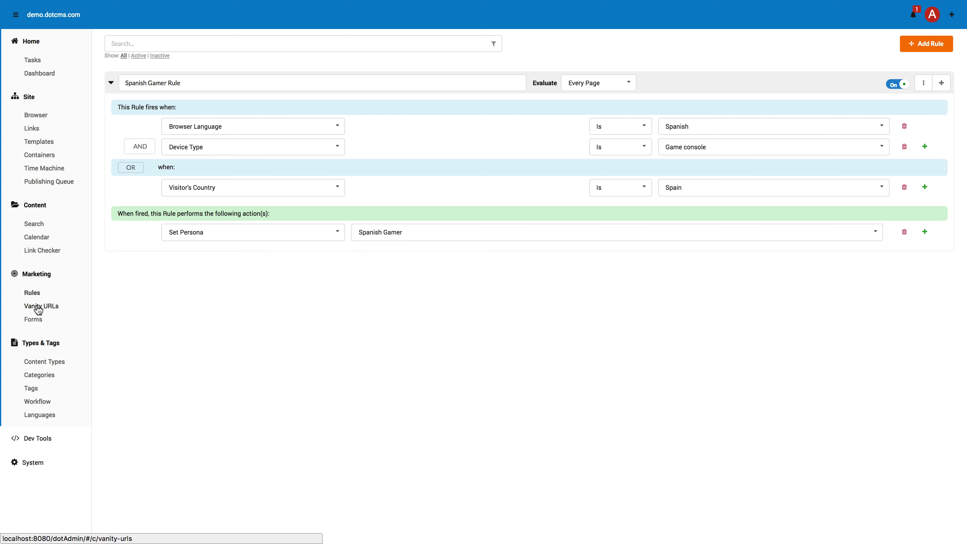
Open the index home page from the site browser, view it as the Spanish Gamer persona, and look through its content
left_click(35, 115)
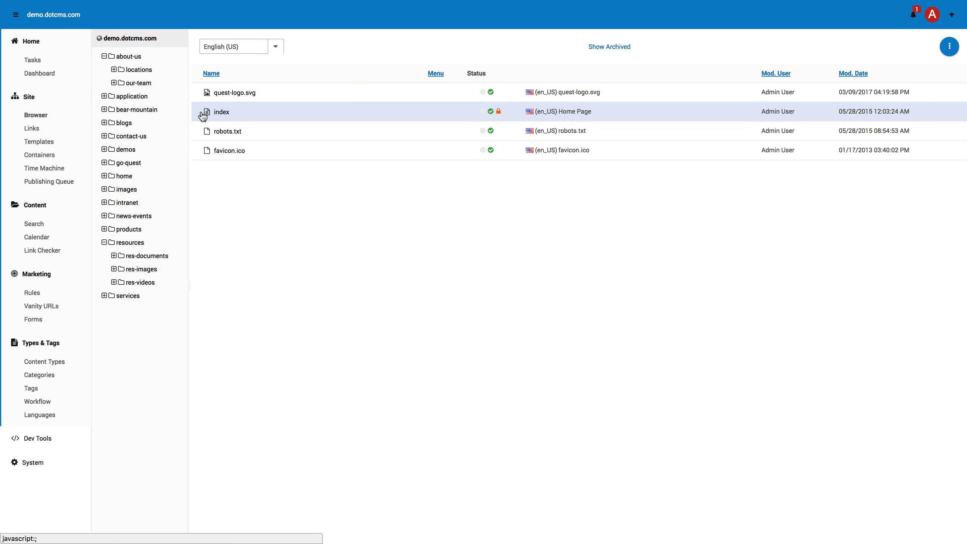
left_click(217, 112)
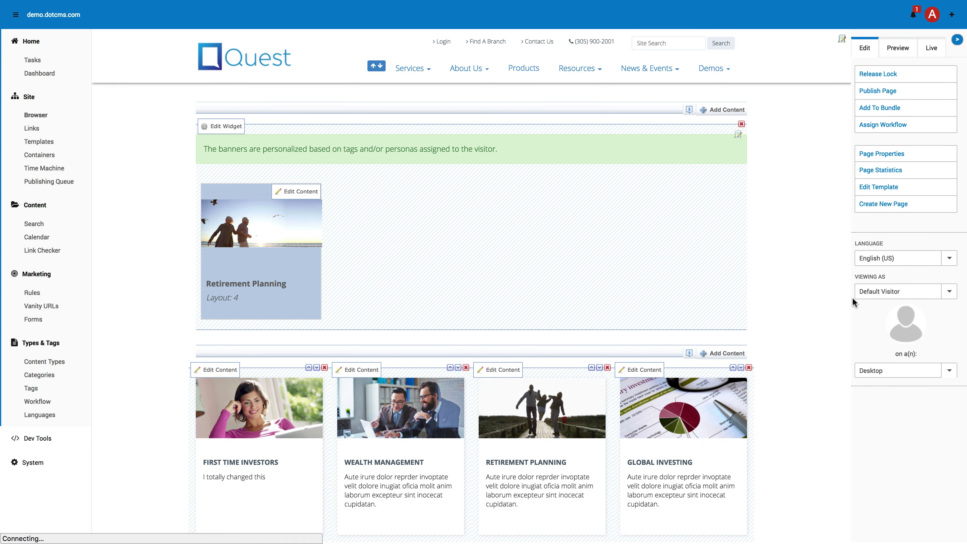
left_click(939, 290)
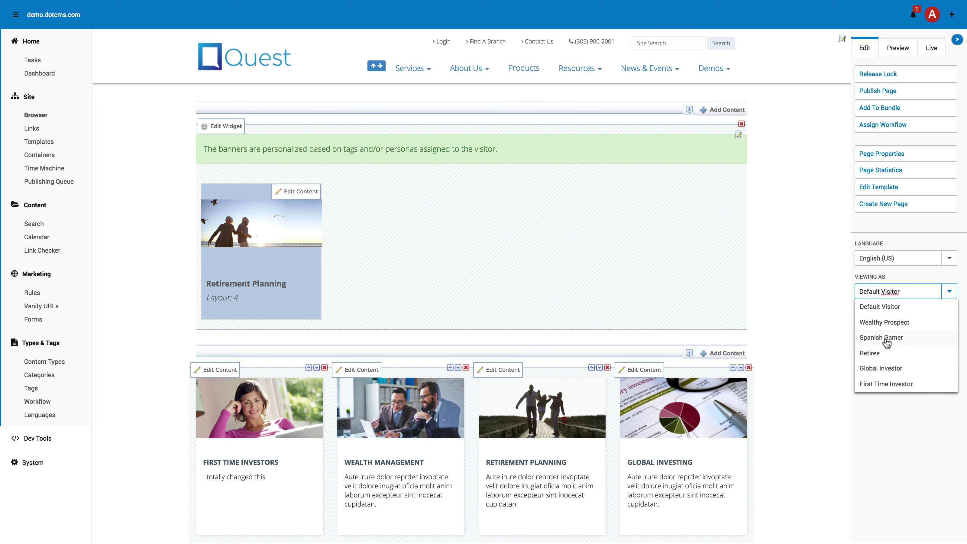
left_click(872, 337)
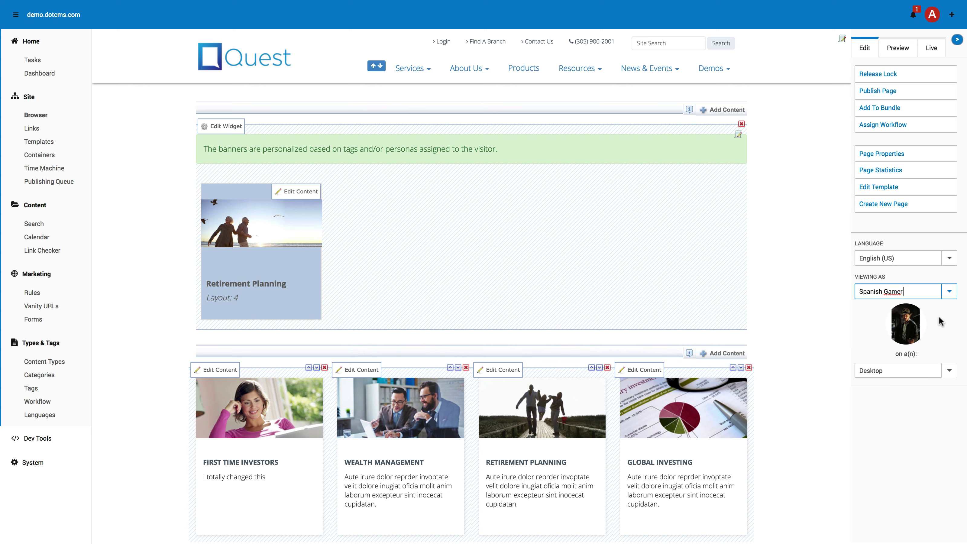
scroll(597, 248, "down", 8)
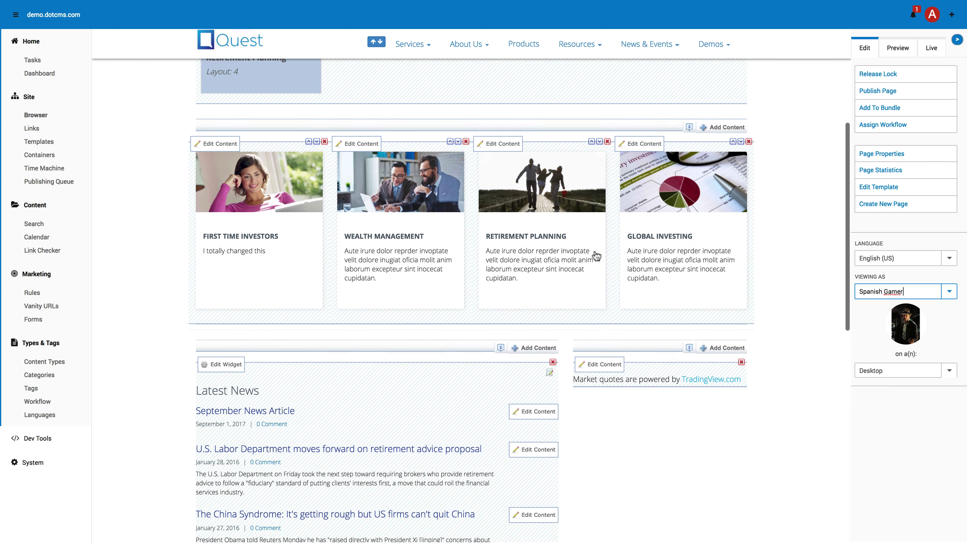
scroll(586, 306, "down", 10)
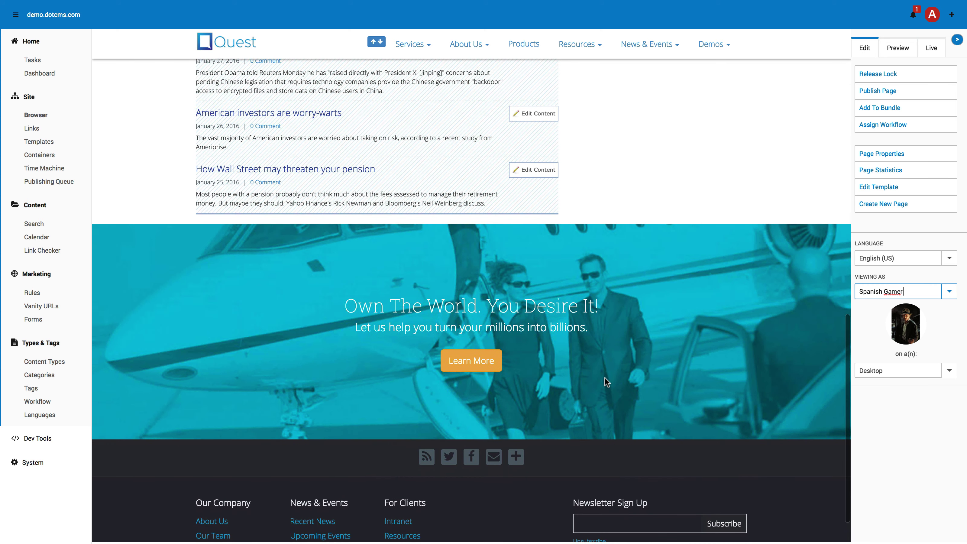
scroll(605, 378, "up", 8)
scroll(606, 378, "up", 5)
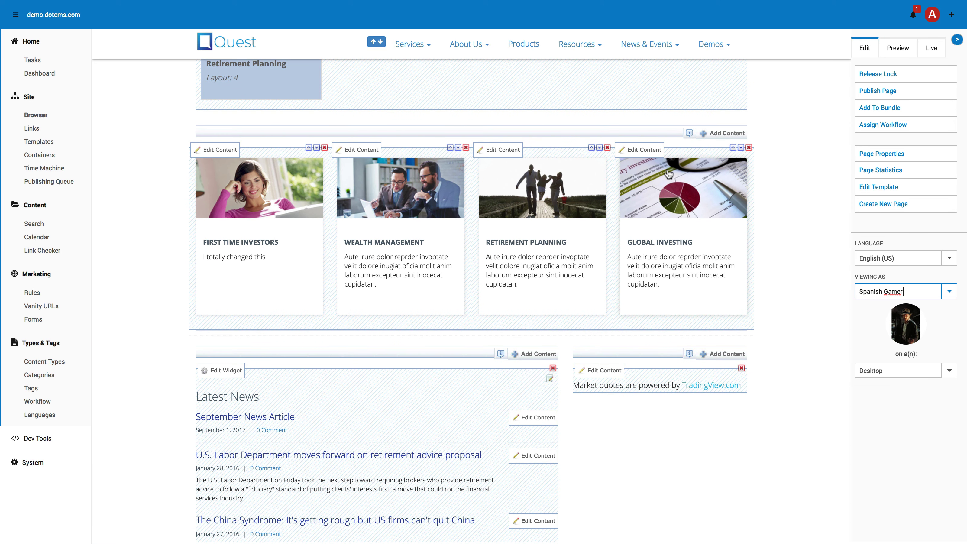
scroll(666, 167, "up", 6)
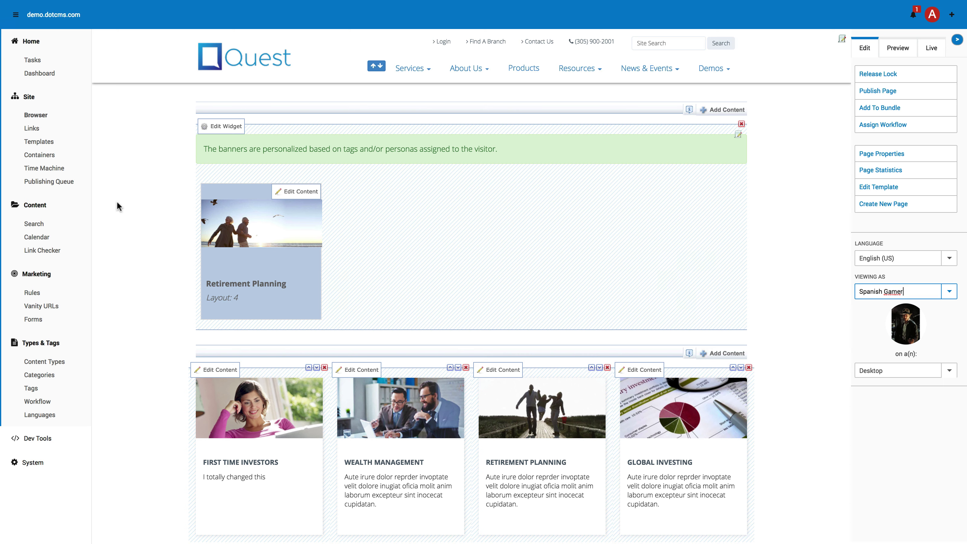
Open the vanity URL list, test localhost:8080/account in a new Chrome incognito window, and close that window
left_click(54, 308)
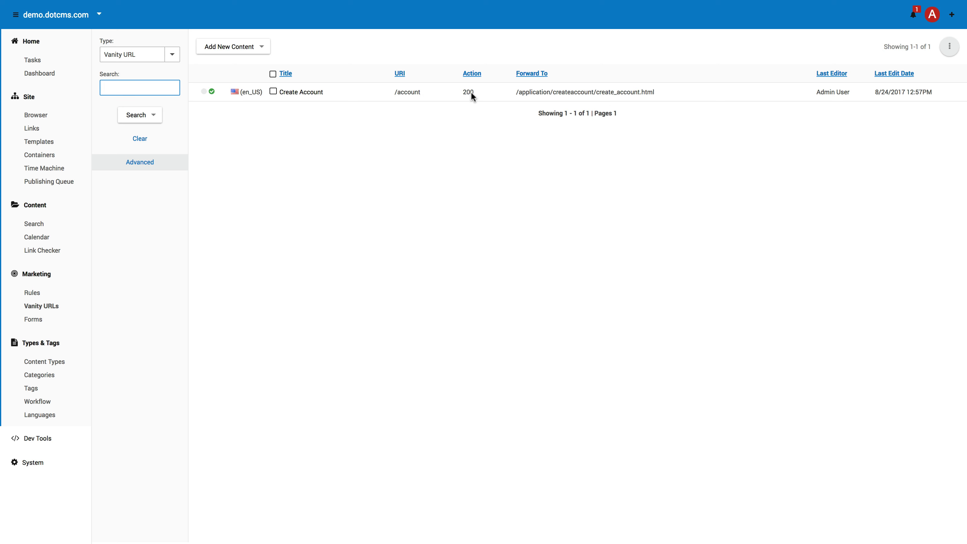
mouse_move(946, 3)
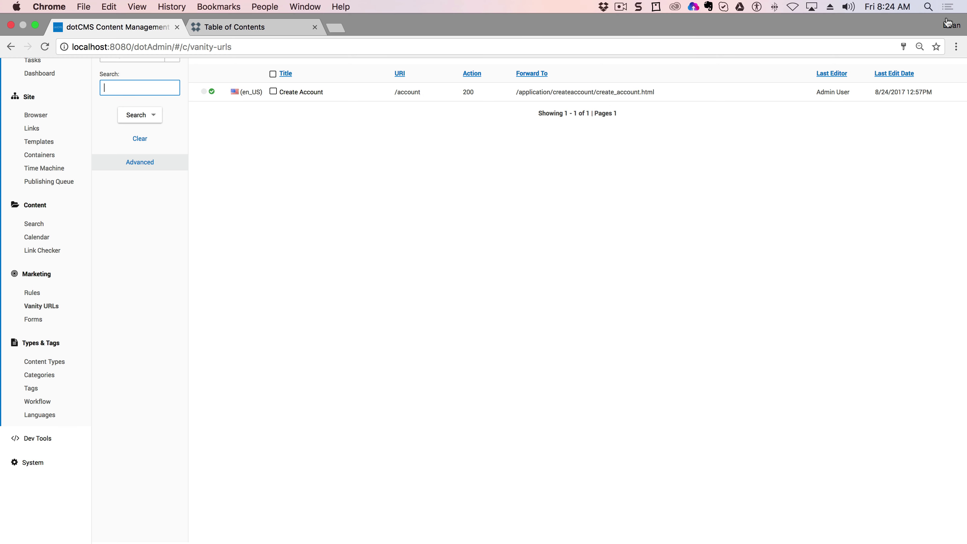
left_click(956, 46)
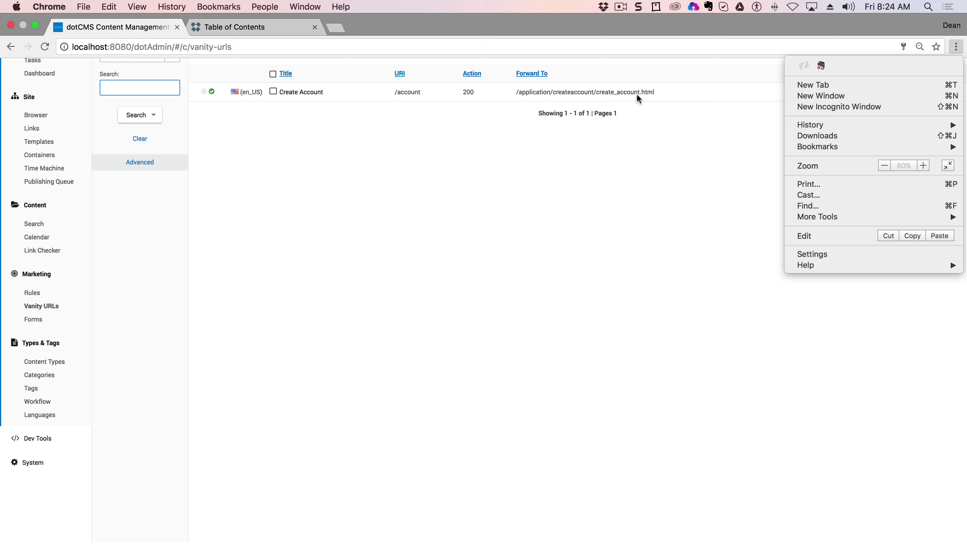
left_click(854, 108)
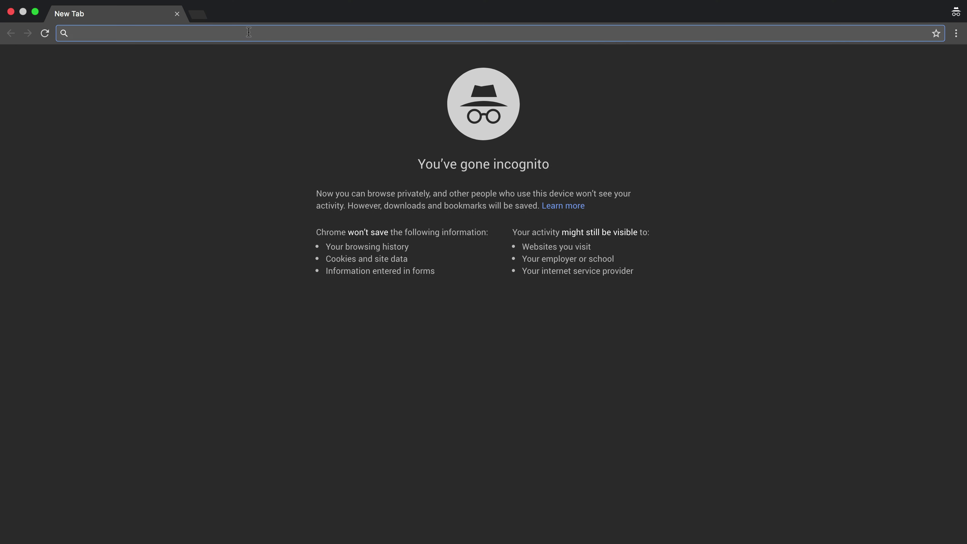
type("http://localhost:8080/account")
key("Return")
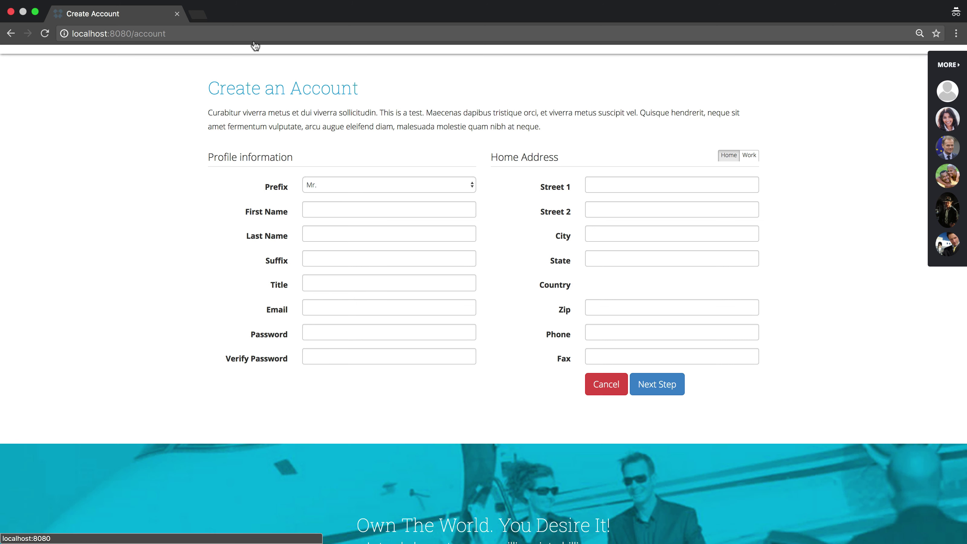
left_click(177, 34)
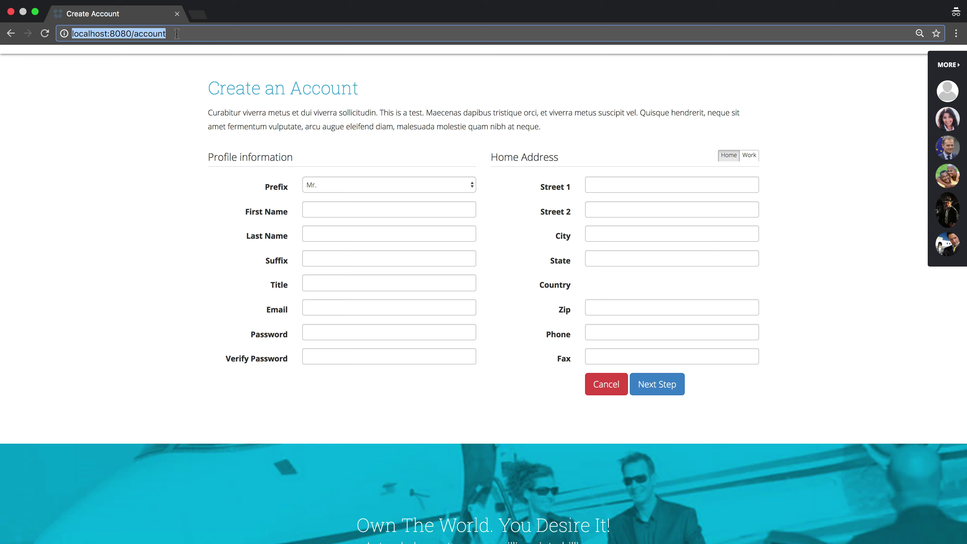
left_click(178, 14)
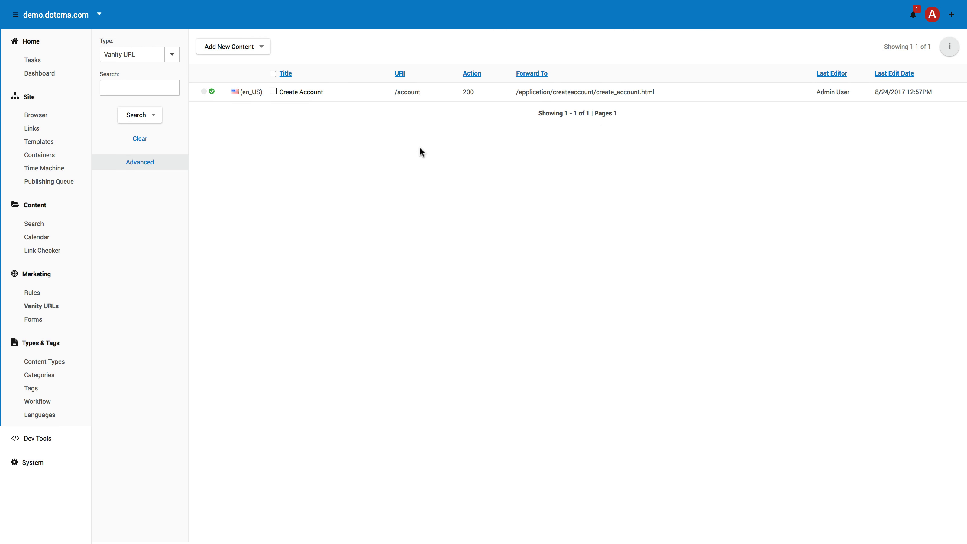
Open the Create Account vanity URL and review its action options, order and URI without changing them
left_click(308, 94)
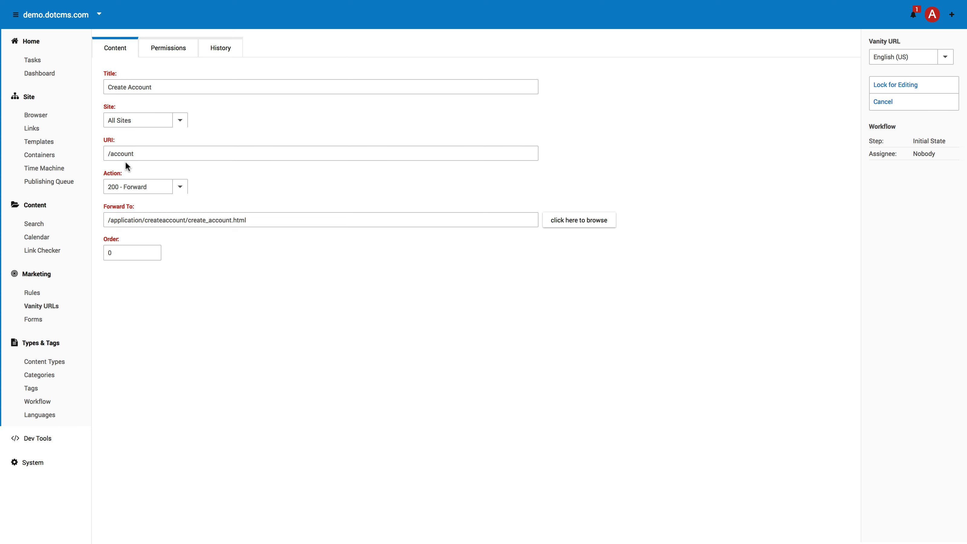
left_click(180, 187)
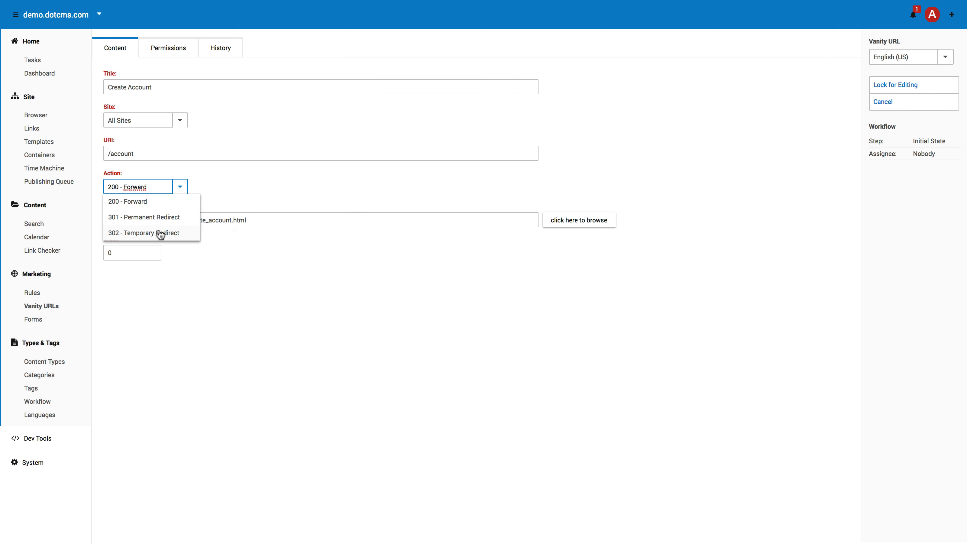
left_click(285, 178)
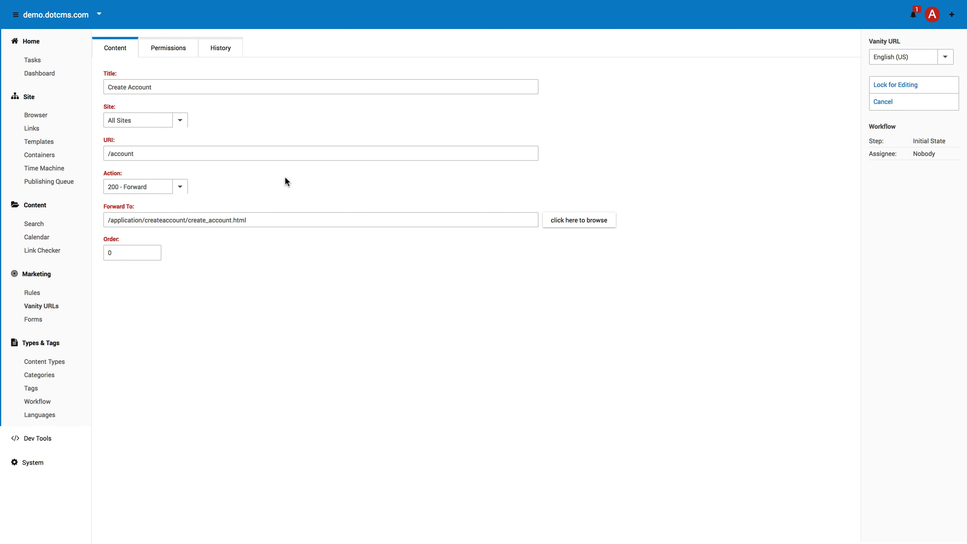
left_click(123, 252)
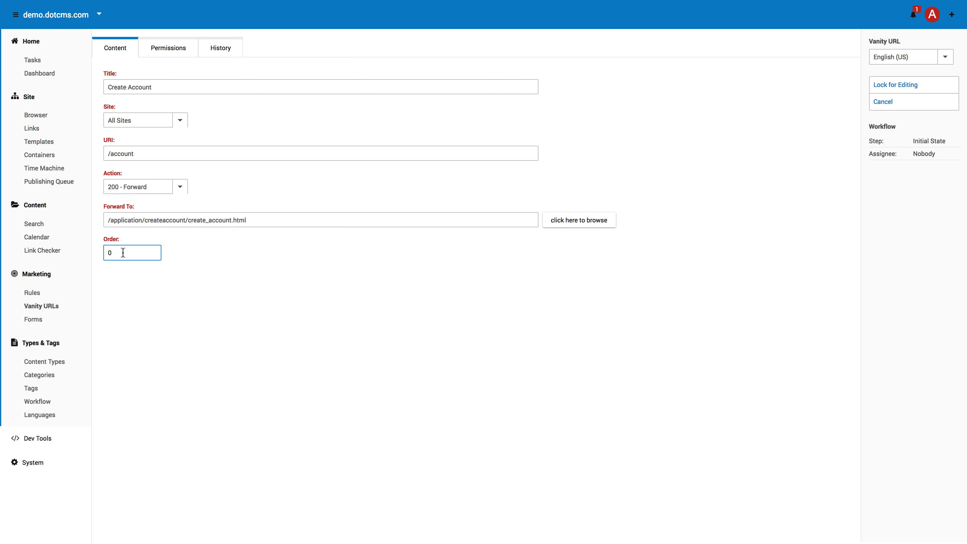
left_click(422, 157)
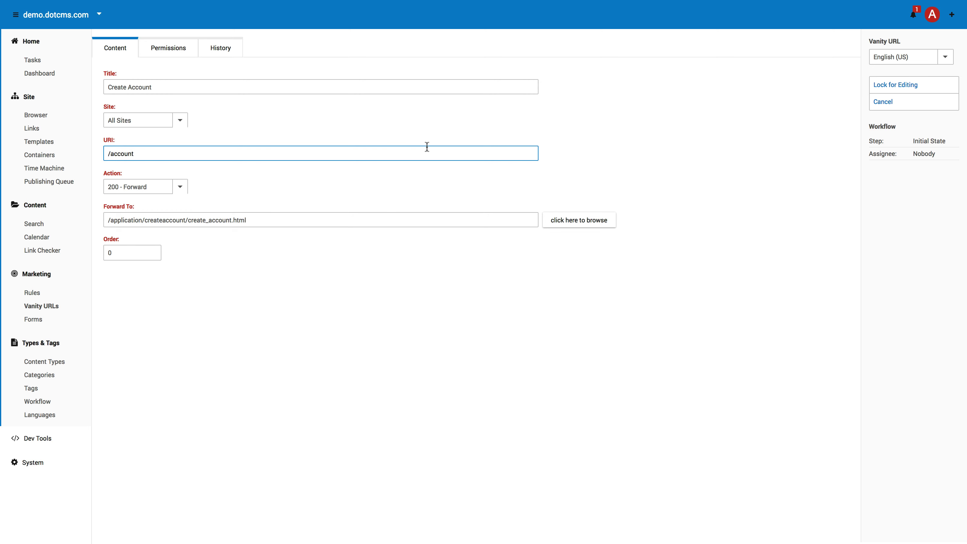
left_click(237, 416)
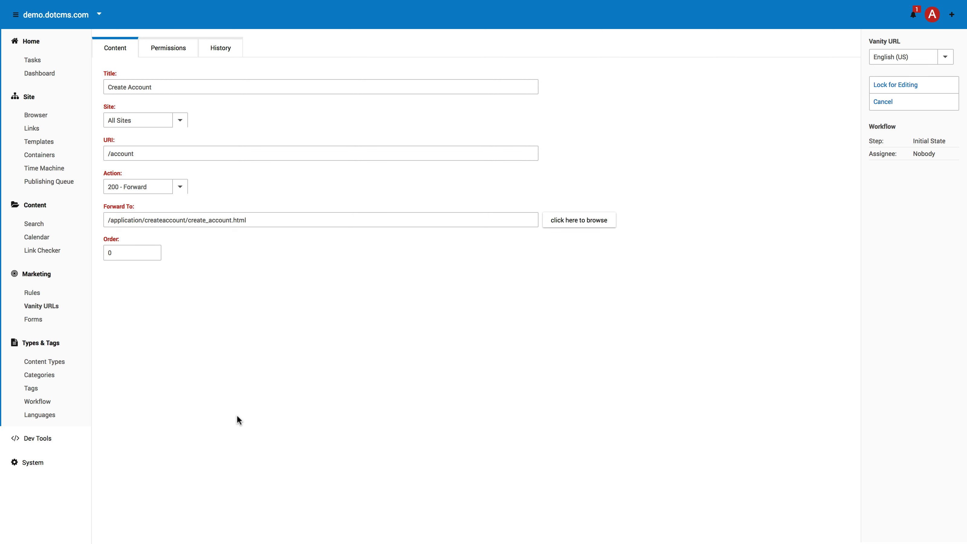
Open the forms list, then search the dotCMS documentation for "rest" and open the REST API page
left_click(52, 322)
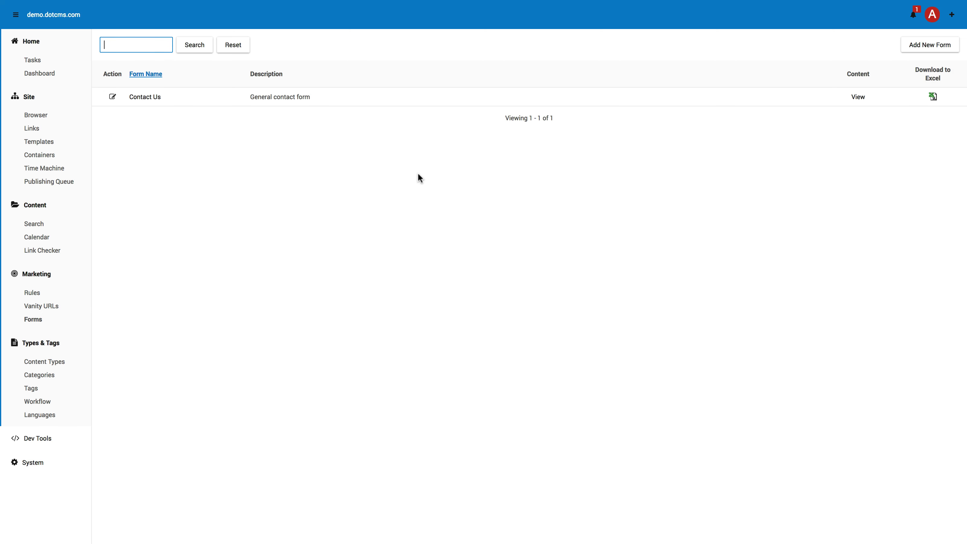
left_click(215, 26)
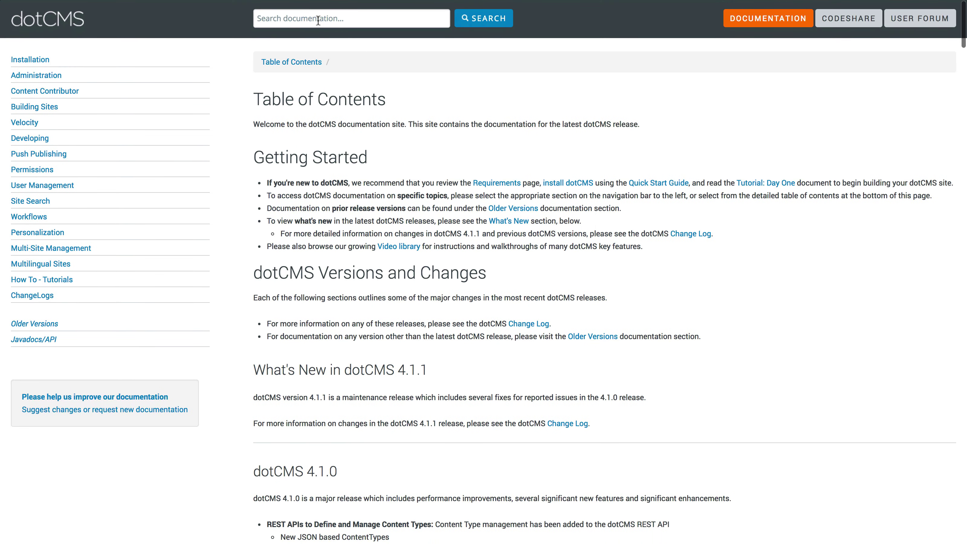
left_click(319, 19)
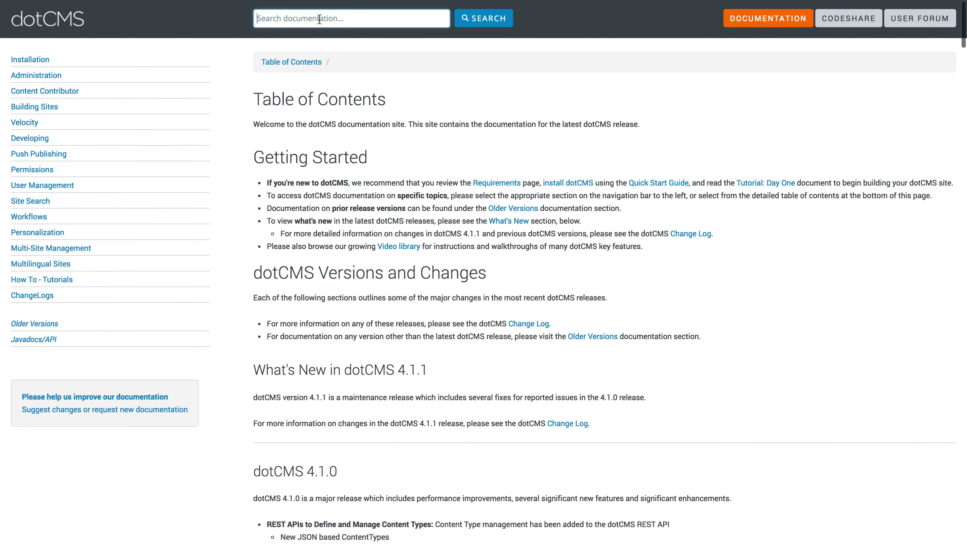
type("re")
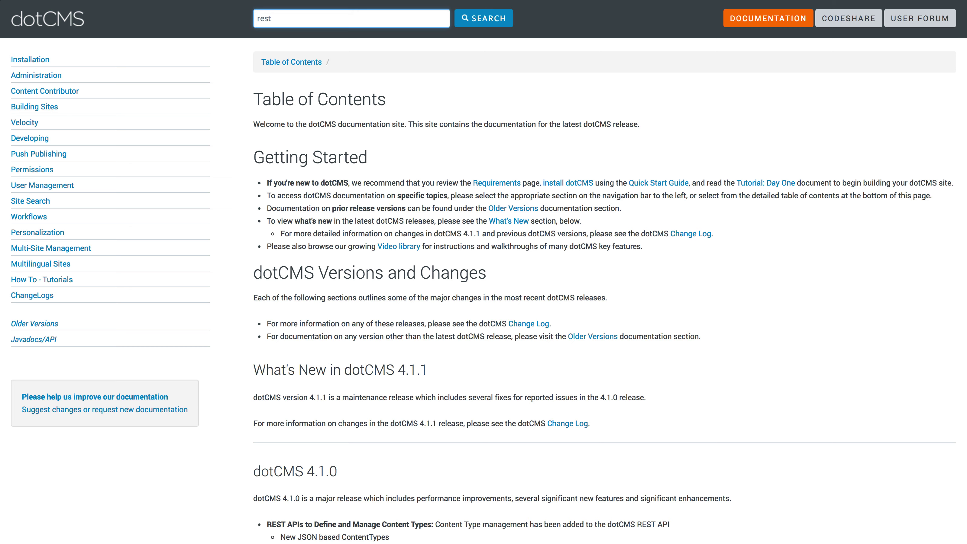
type("st")
key("Return")
left_click(243, 146)
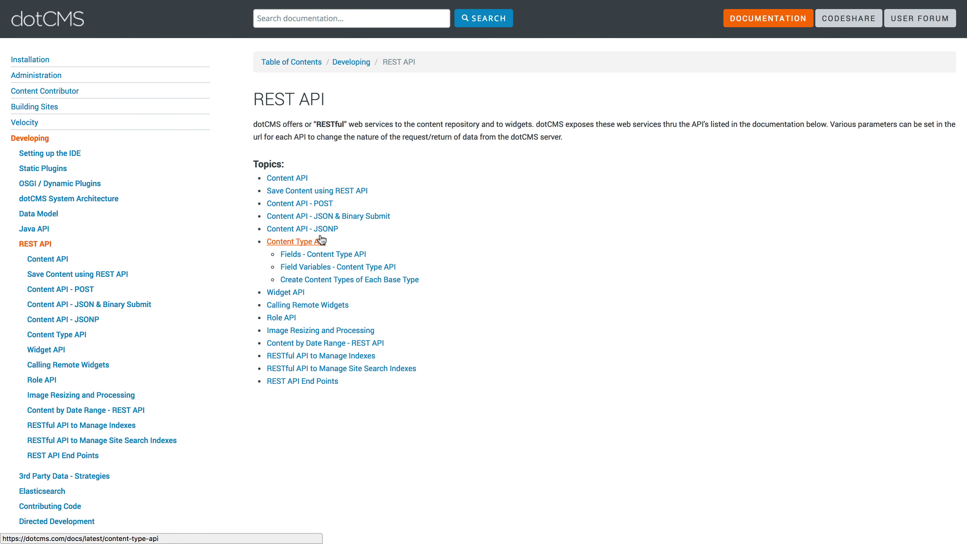
Open the Content API - POST documentation page, read through its form example code, and return to the dotCMS admin site
left_click(323, 205)
scroll(751, 312, "down", 2)
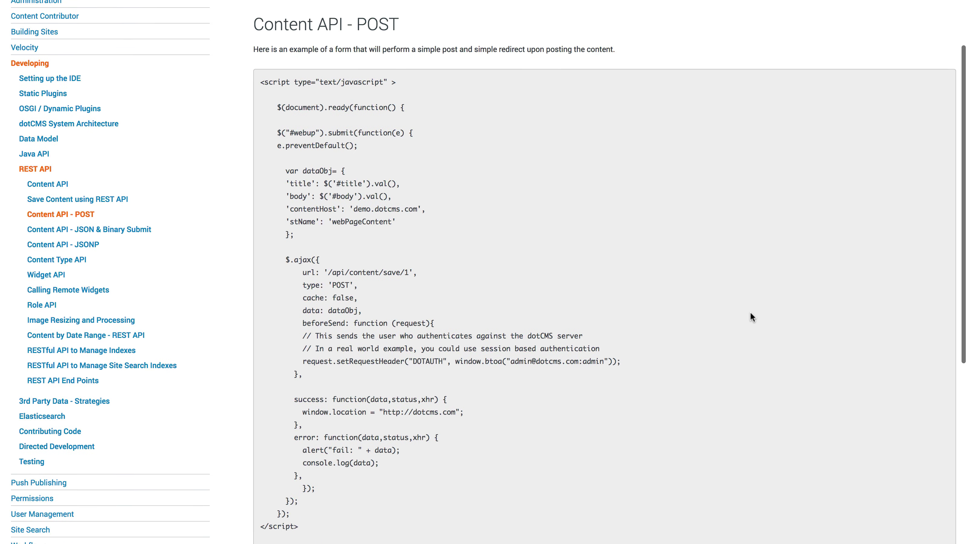
scroll(750, 314, "down", 8)
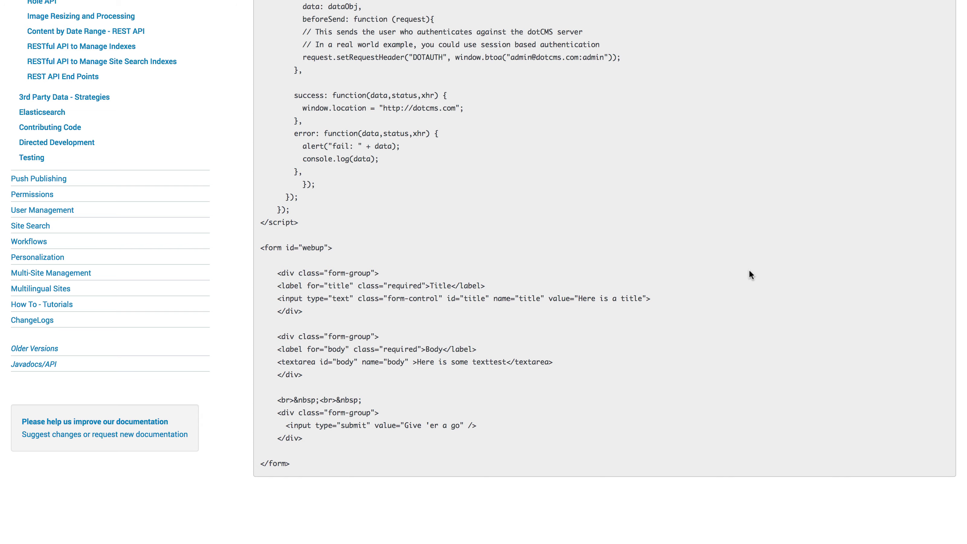
scroll(748, 274, "up", 5)
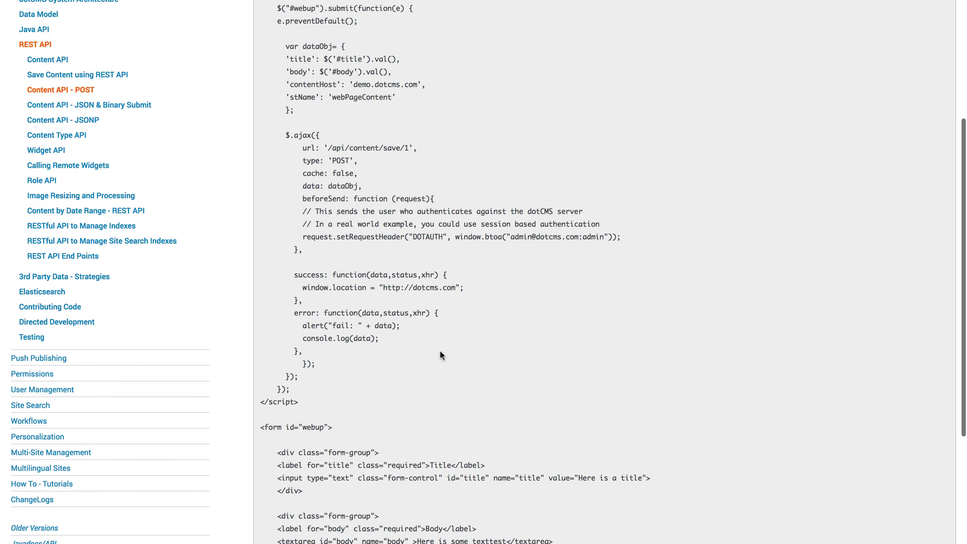
scroll(602, 255, "up", 5)
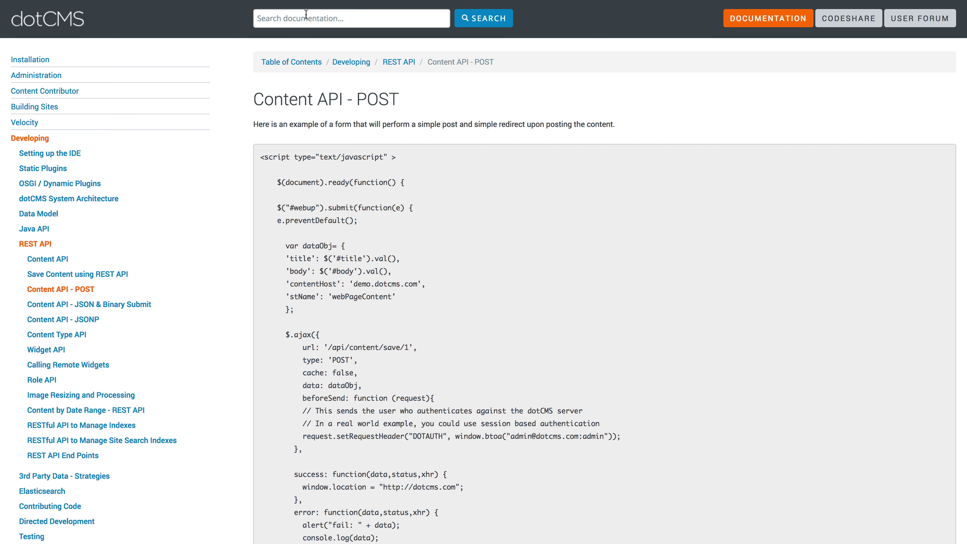
mouse_move(216, 4)
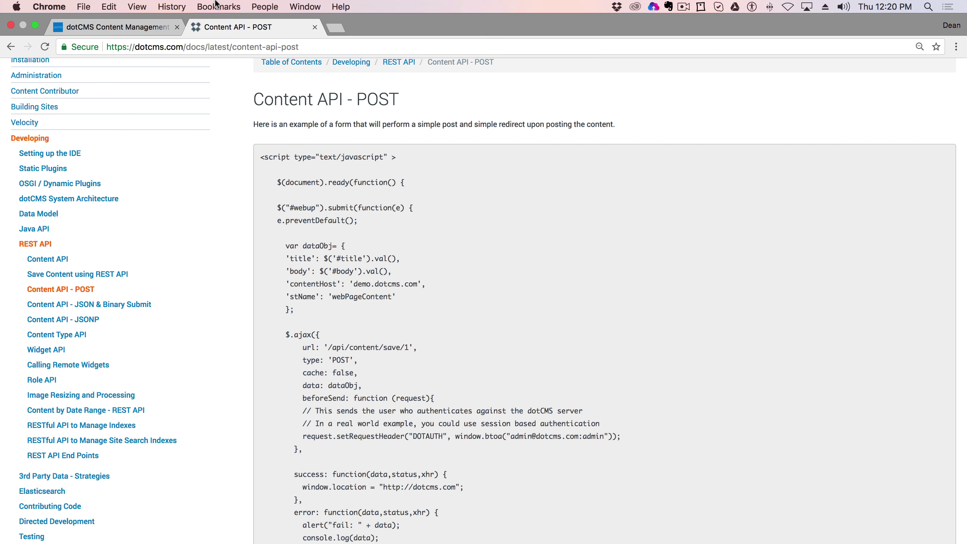
left_click(145, 28)
key("ctrl+super+f")
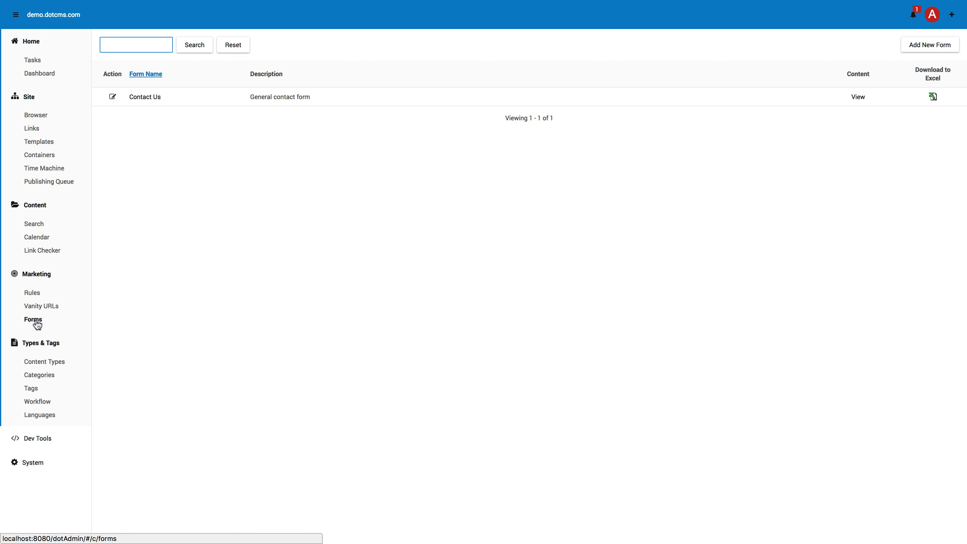
Open the categories, go into Genre with all its entries listed, and open the Sci-Fi category
left_click(43, 366)
left_click(52, 377)
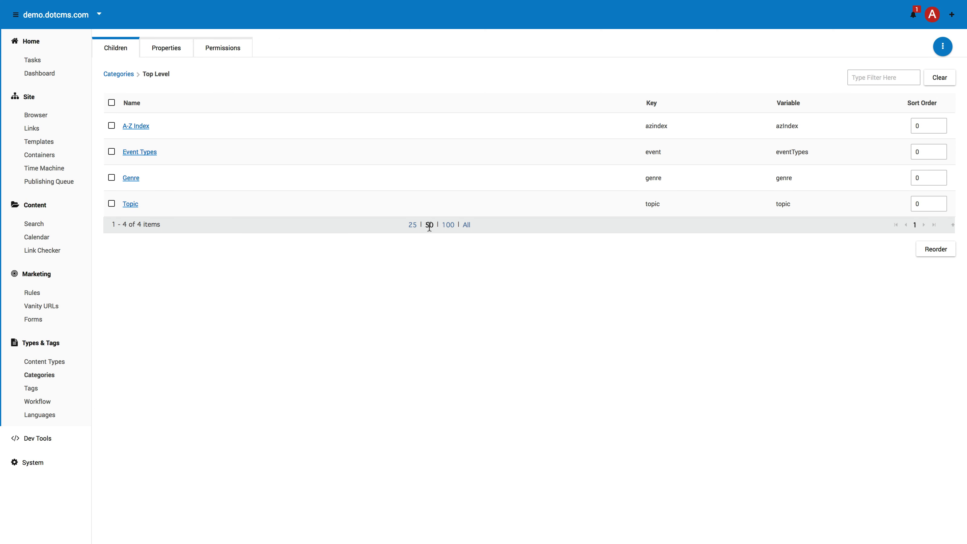
left_click(138, 178)
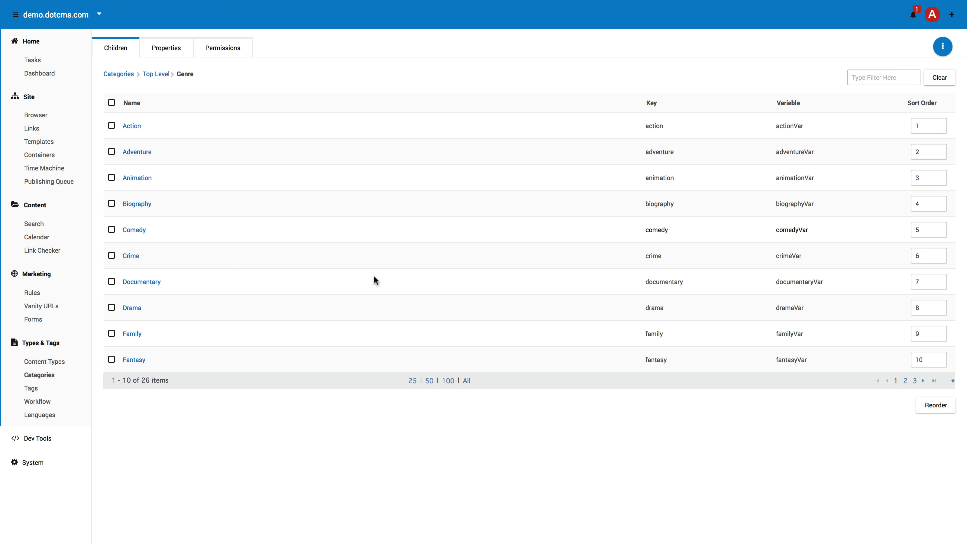
left_click(465, 381)
scroll(347, 407, "down", 5)
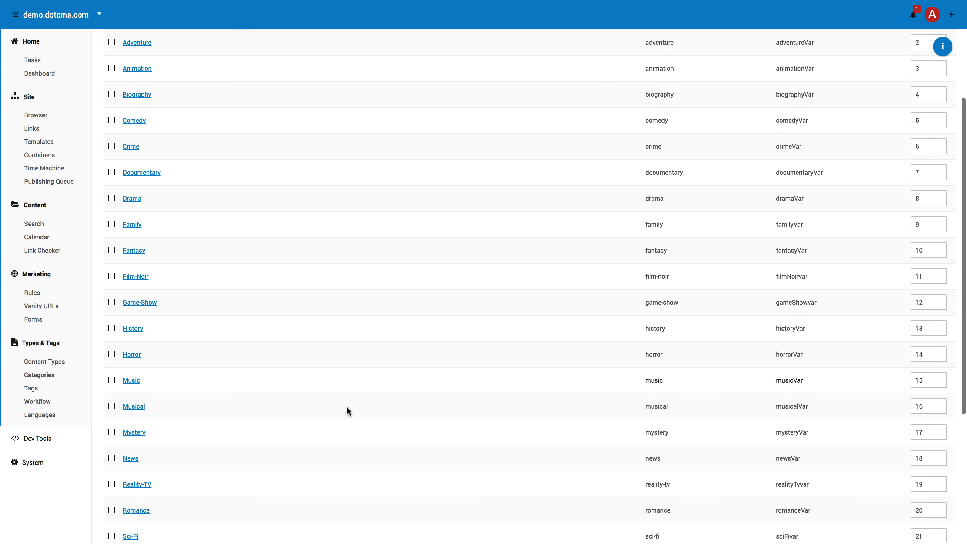
left_click(137, 488)
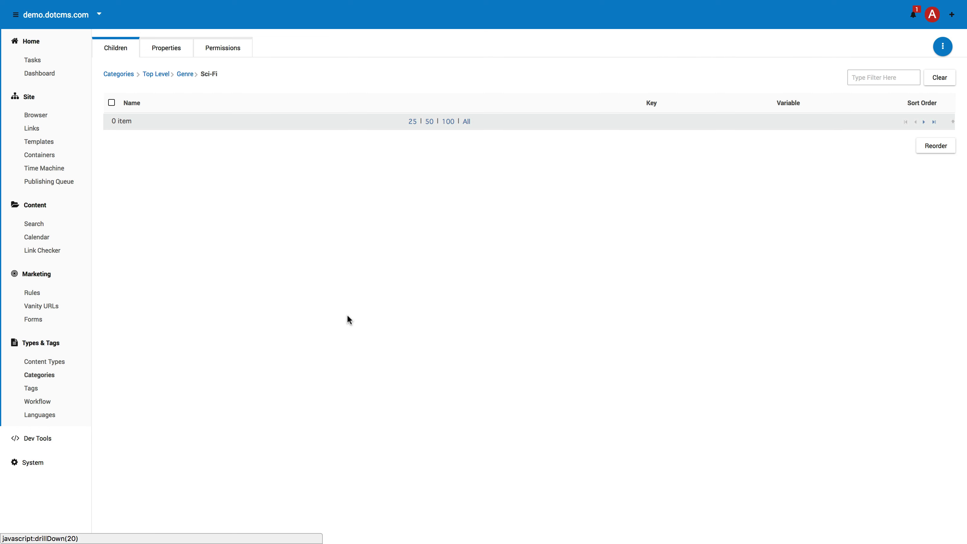
Import SciFiSubset.csv from the Demo folder as children of the Sci-Fi category, using the Replace option
left_click(942, 46)
left_click(873, 96)
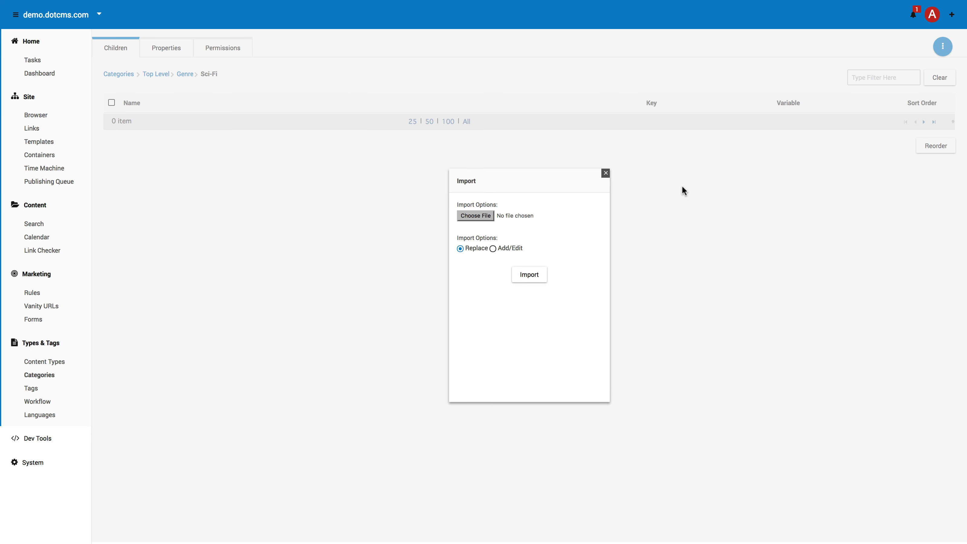
left_click(464, 217)
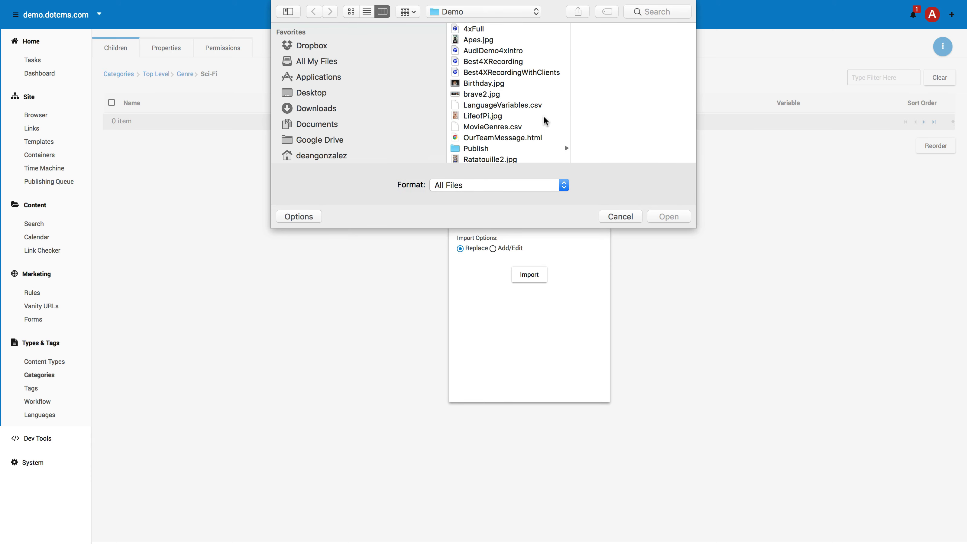
scroll(513, 133, "down", 3)
left_click(485, 132)
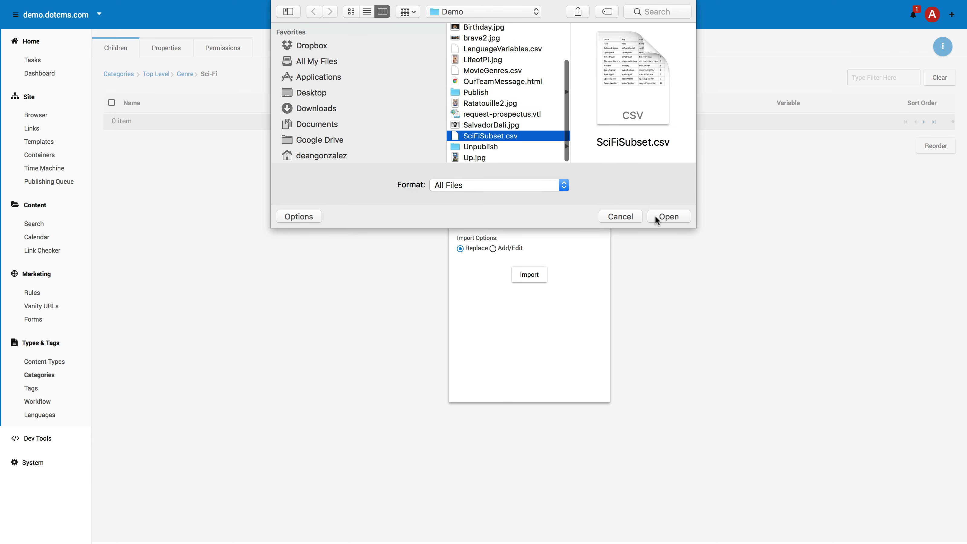
left_click(669, 215)
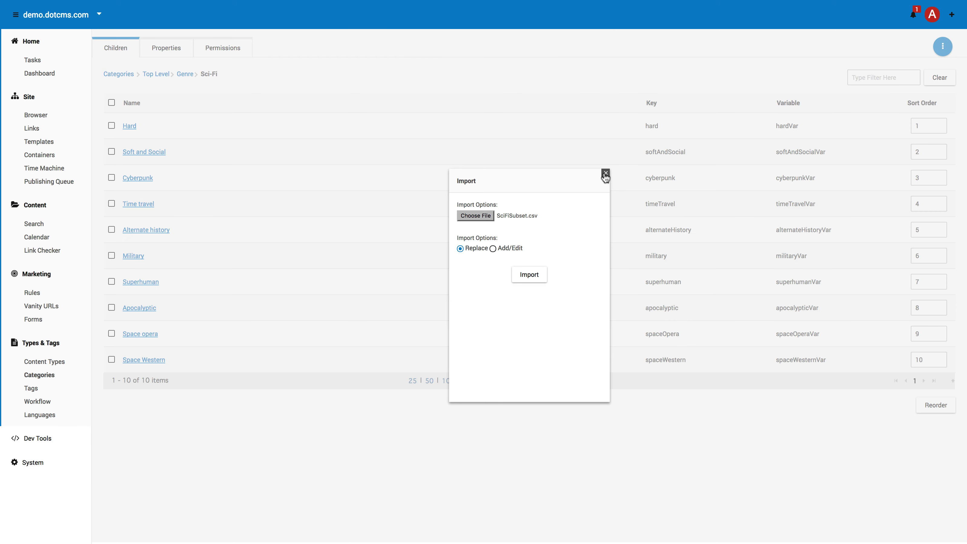
left_click(605, 174)
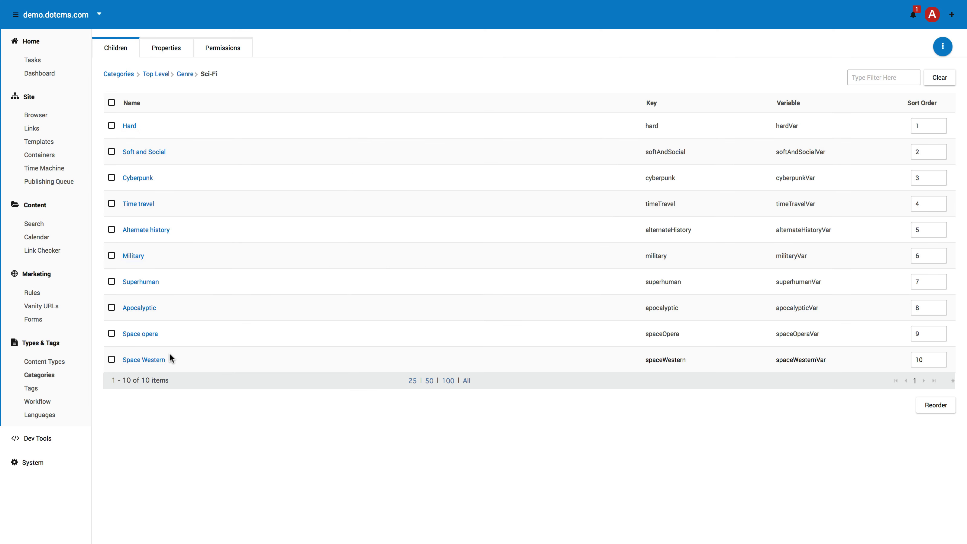
Review the available actions for the Sci-Fi category, and look over the site's tag list
left_click(942, 47)
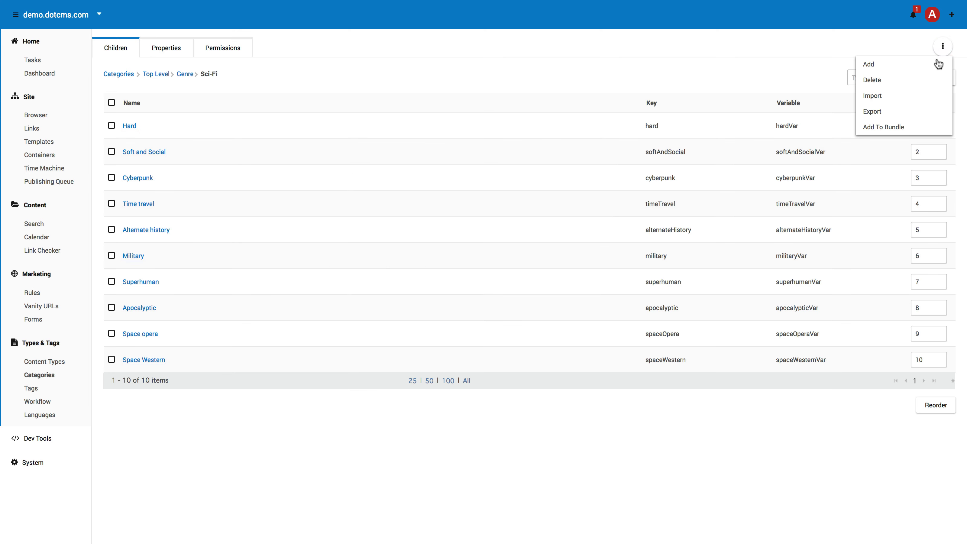
left_click(205, 396)
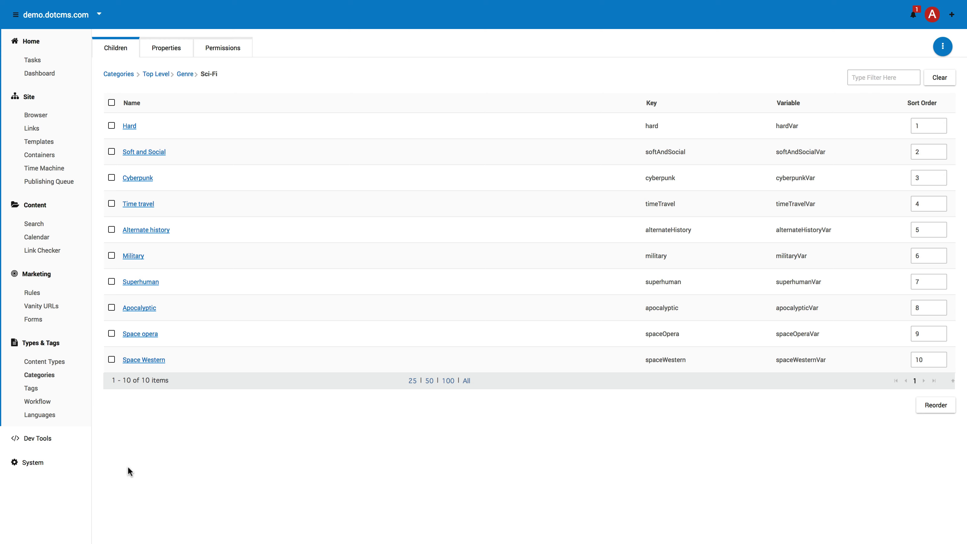
left_click(48, 388)
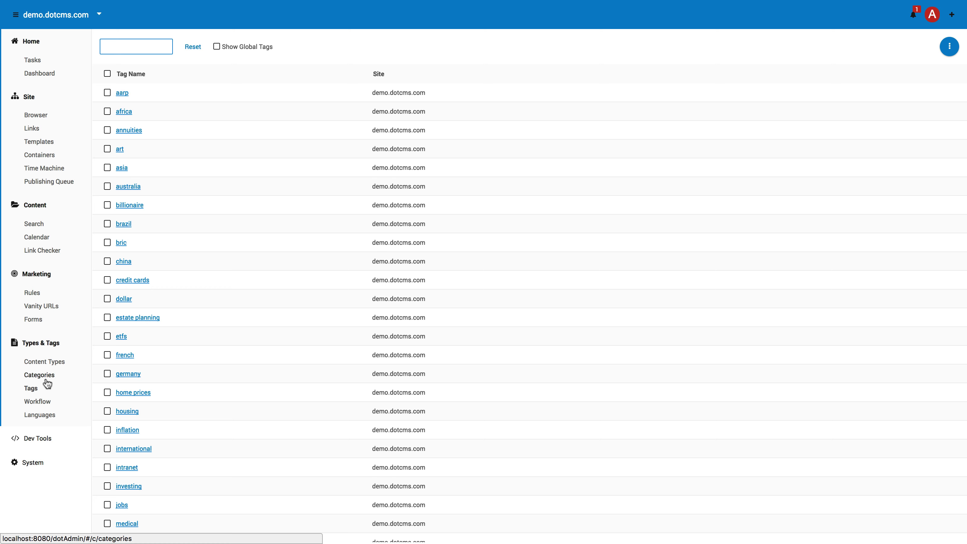
left_click(47, 377)
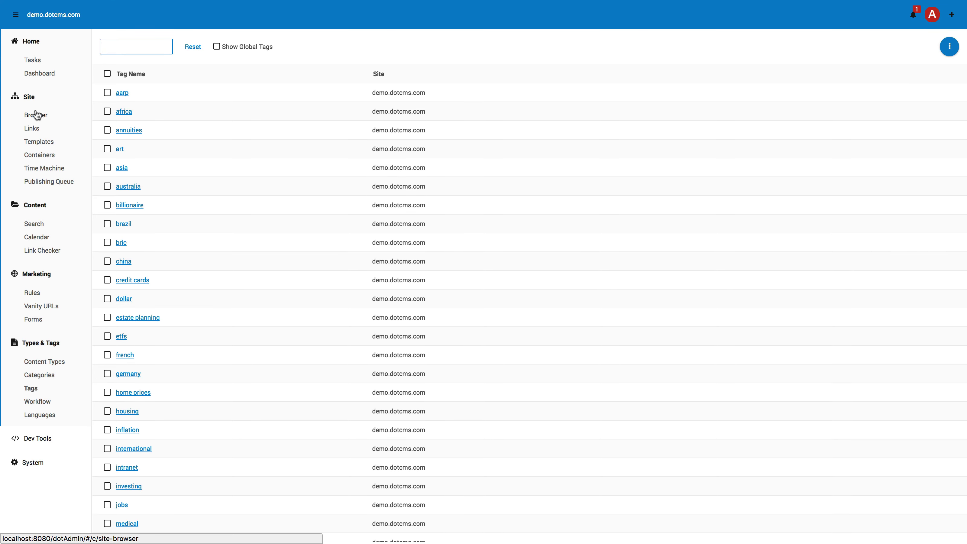
Filter the content search to the News type and open the article The Gas Price Rollercoaster
left_click(40, 224)
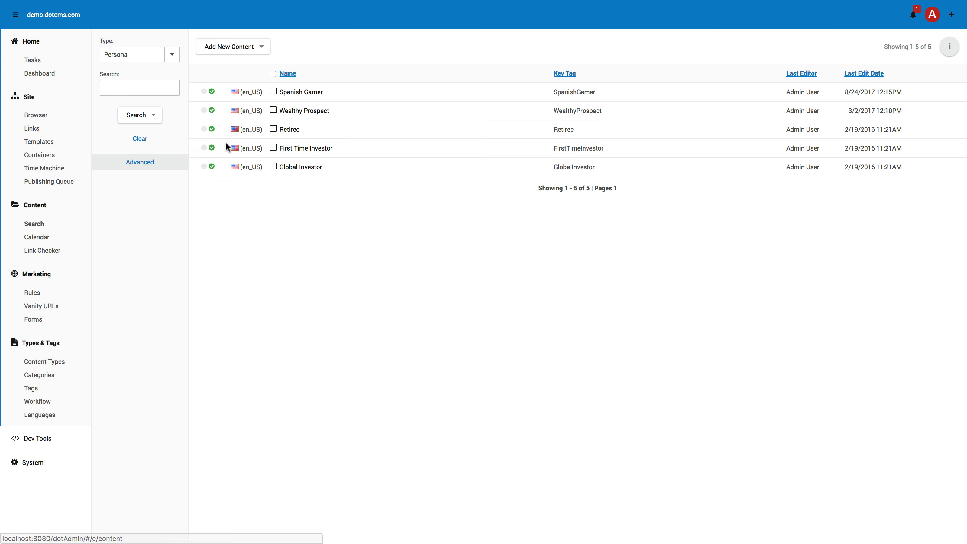
left_click(172, 55)
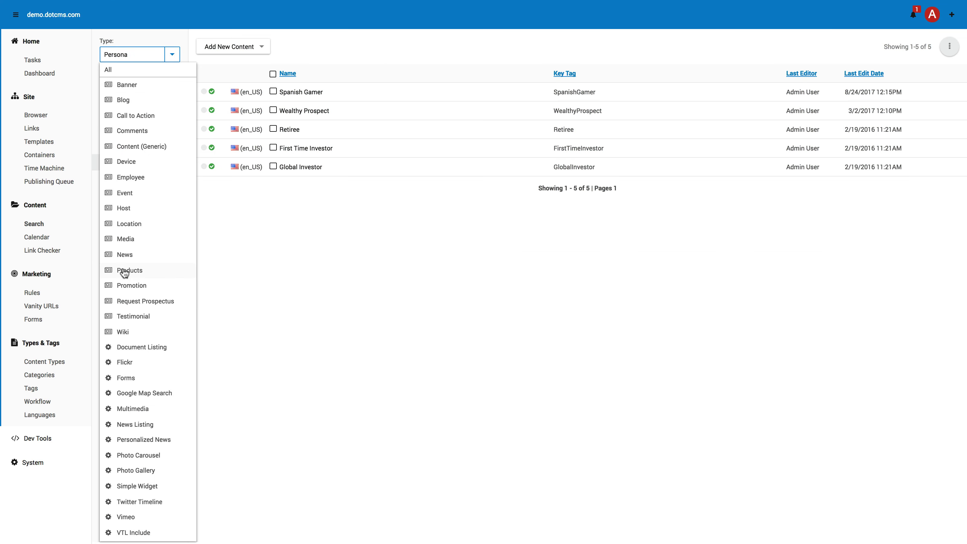
left_click(126, 257)
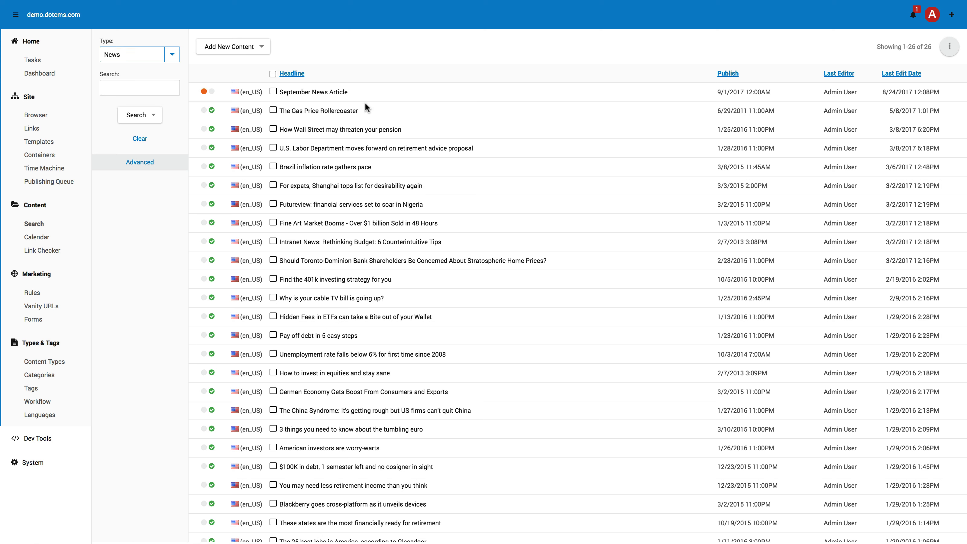
left_click(320, 111)
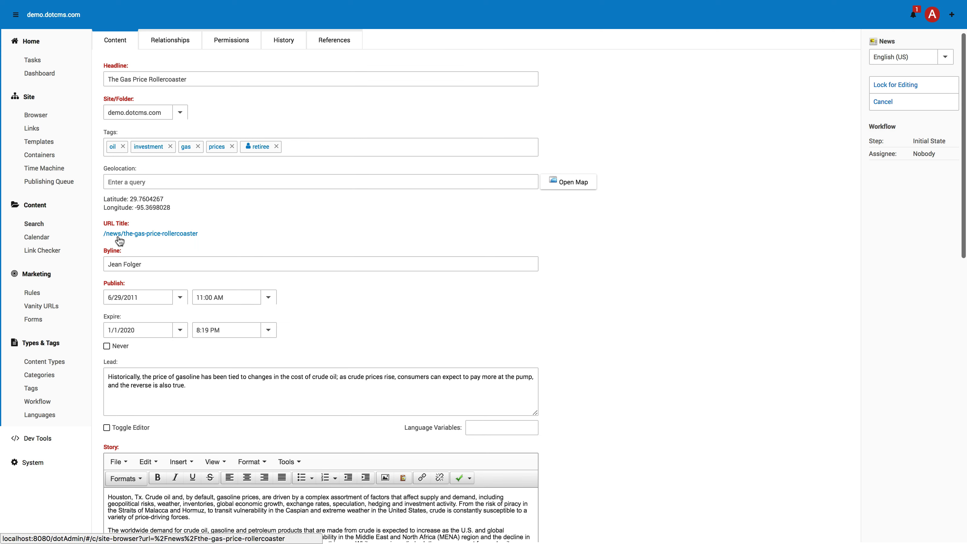
In the article's Topic categories, add Research and remove it again, then add Retirement and close the category selection
scroll(342, 280, "down", 12)
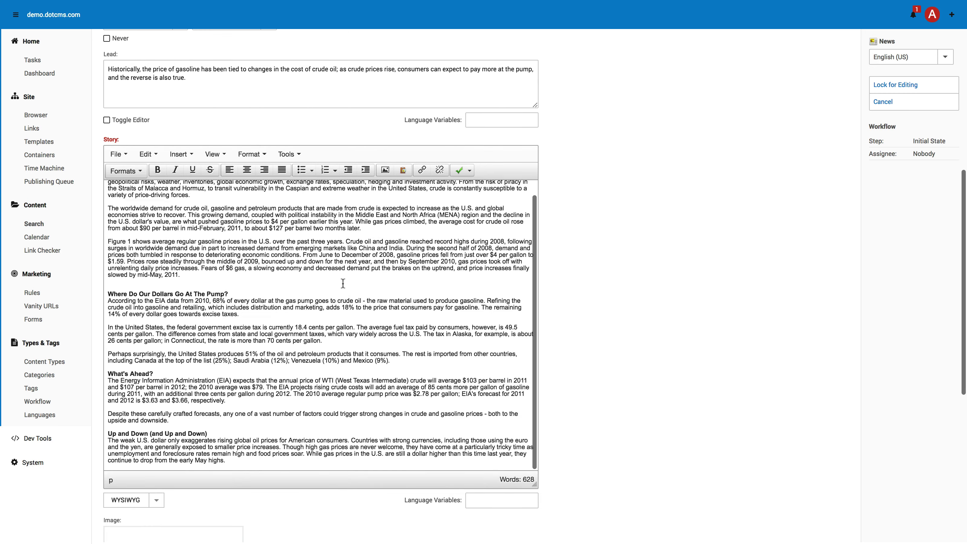
scroll(342, 282, "down", 5)
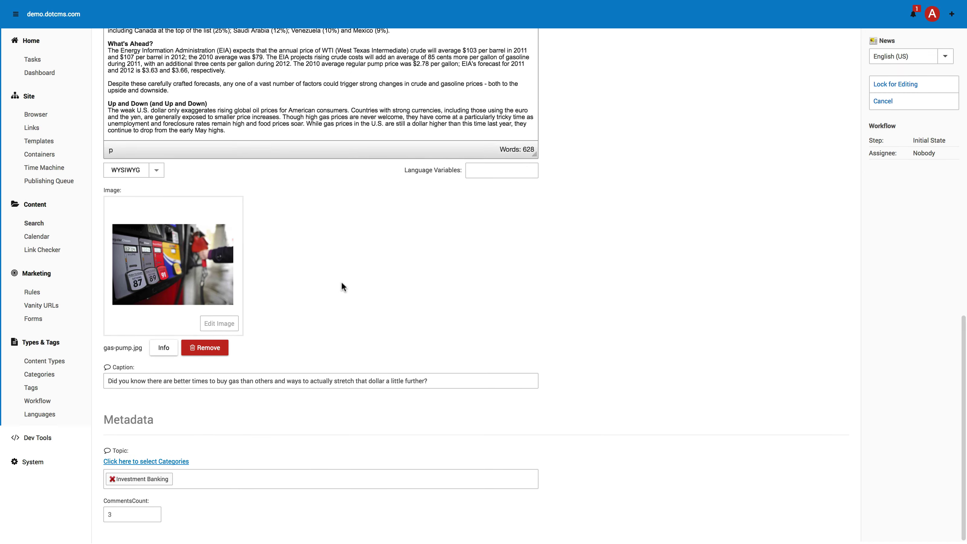
left_click(156, 462)
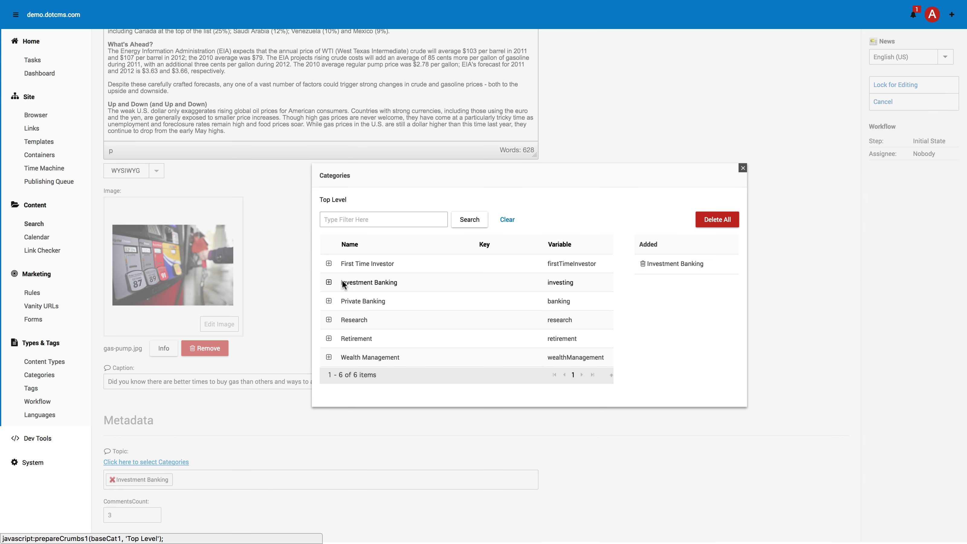
left_click(354, 321)
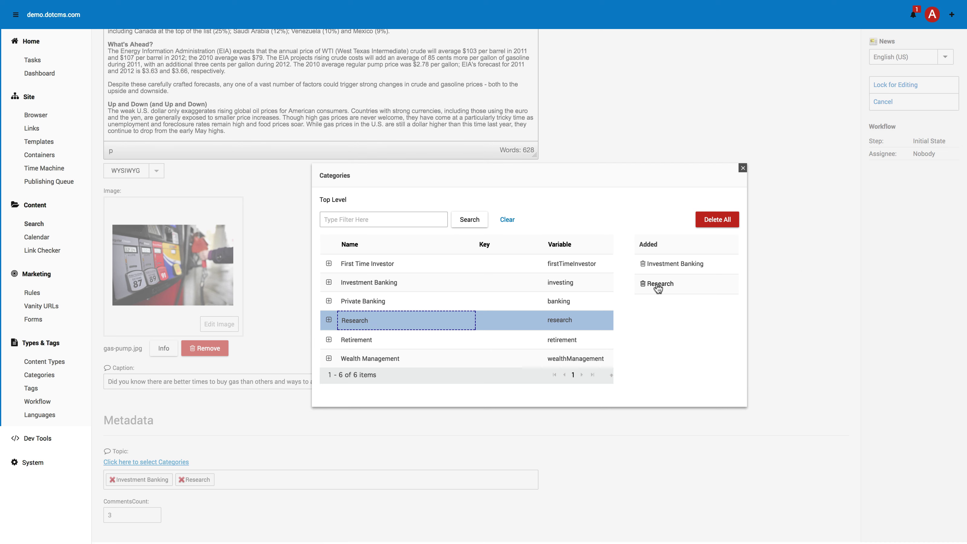
left_click(658, 286)
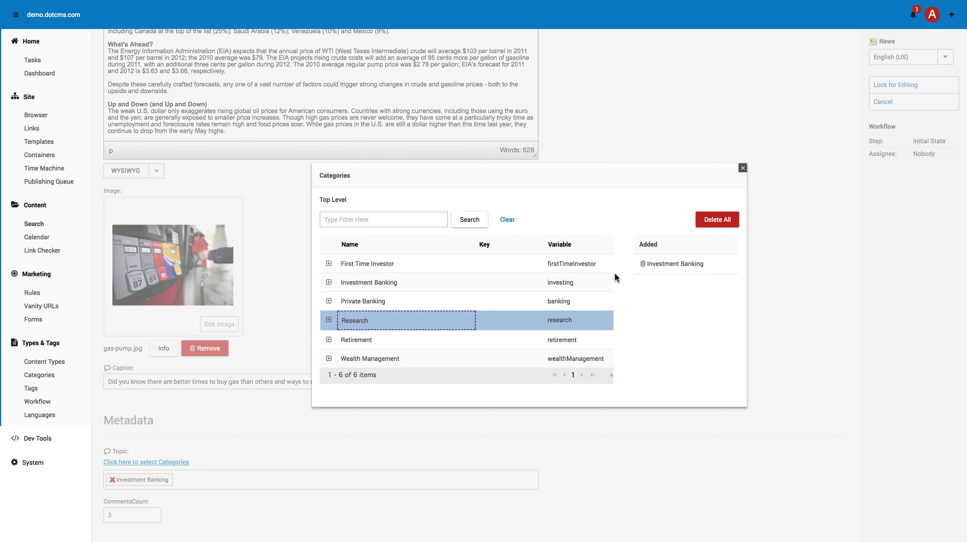
left_click(425, 335)
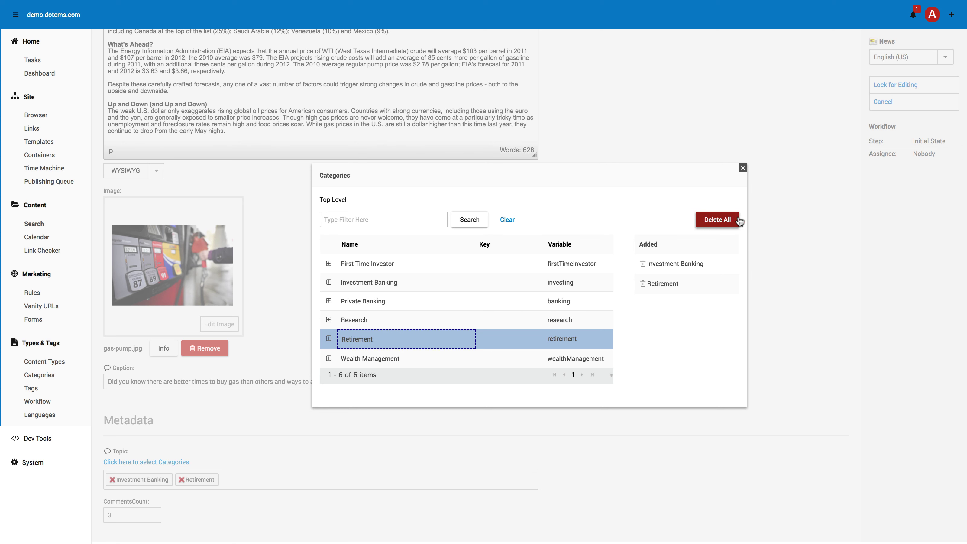
left_click(743, 168)
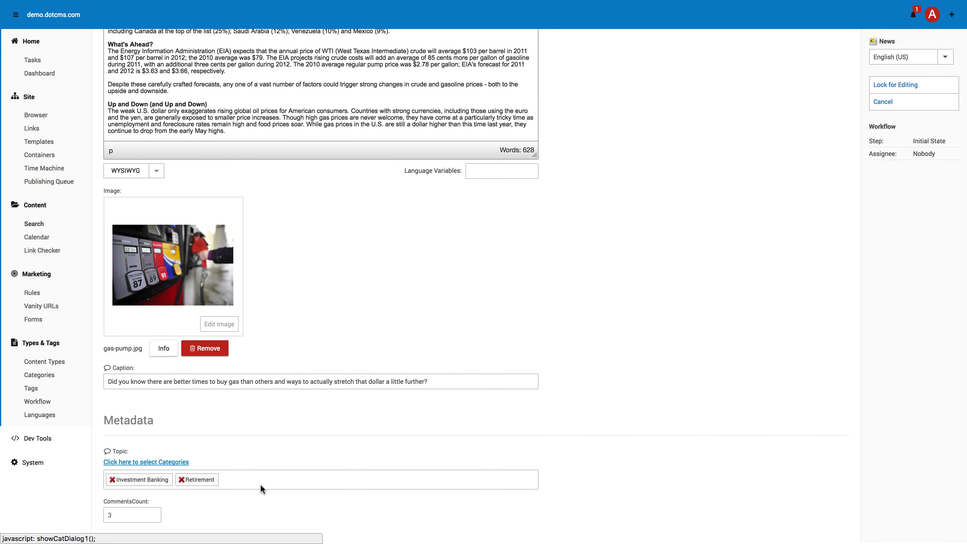
Add the tag Rollercoaster to the article The Gas Price Rollercoaster
scroll(271, 476, "up", 10)
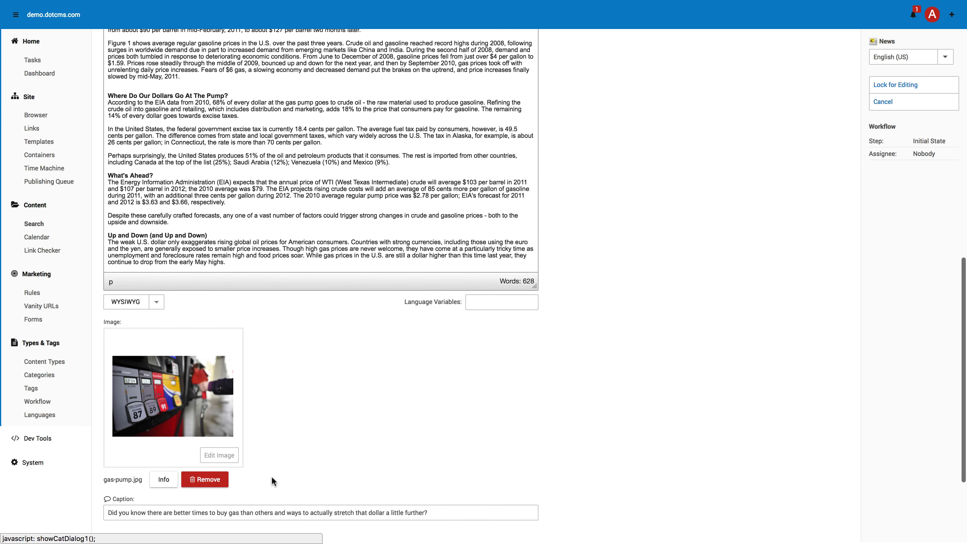
scroll(271, 476, "up", 6)
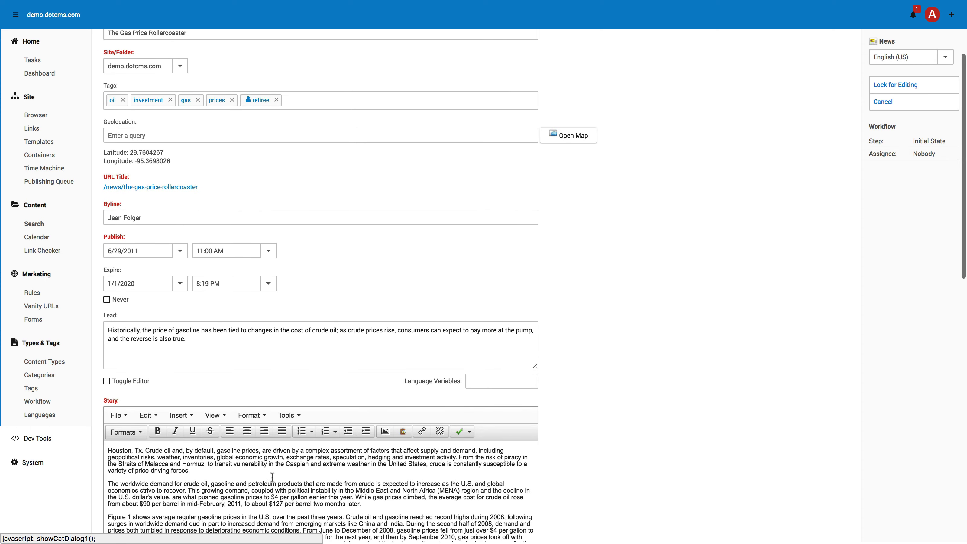
left_click_drag(145, 154, 107, 138)
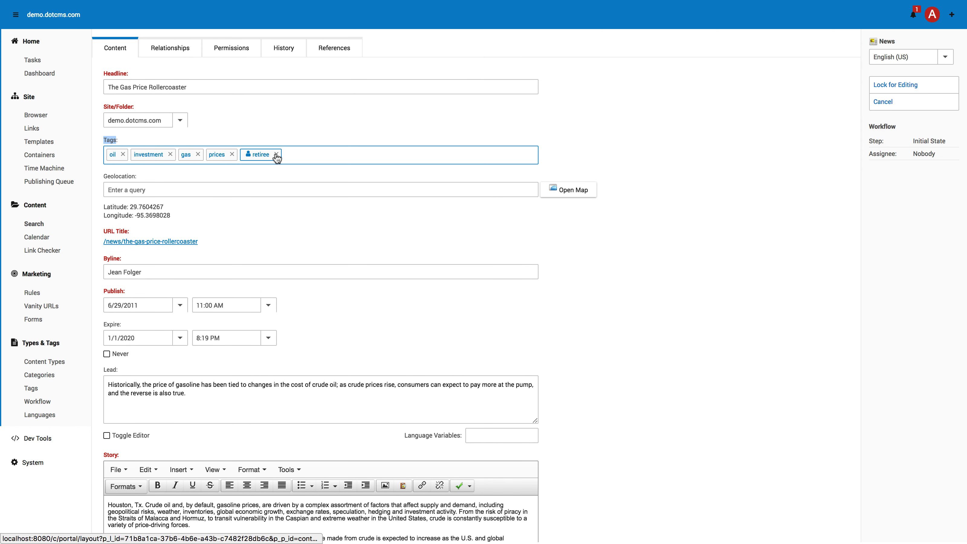
left_click(351, 163)
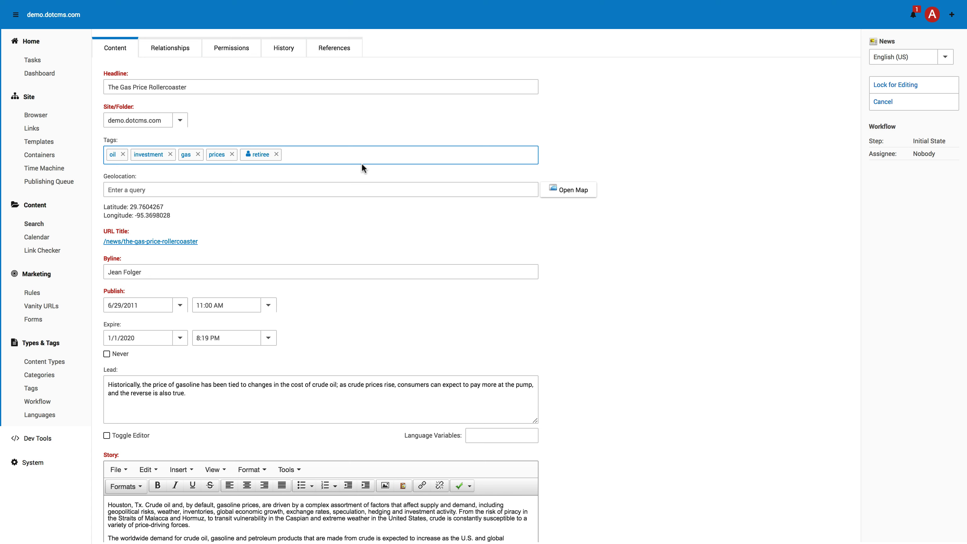
type("Rollercoaster")
key("Return")
Remove the article's investment tag and re-add it from the suggested tags, and lock and publish the article
left_click(169, 153)
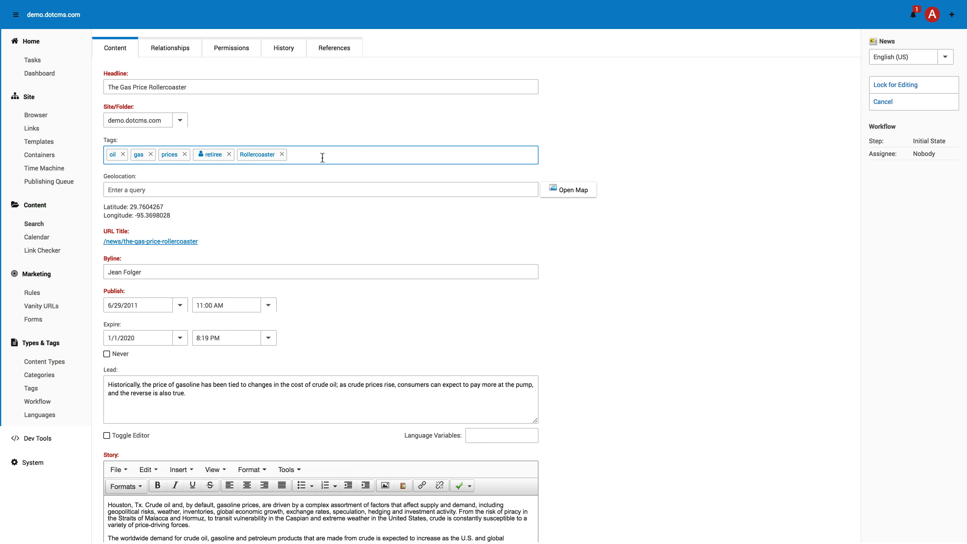
type("inv")
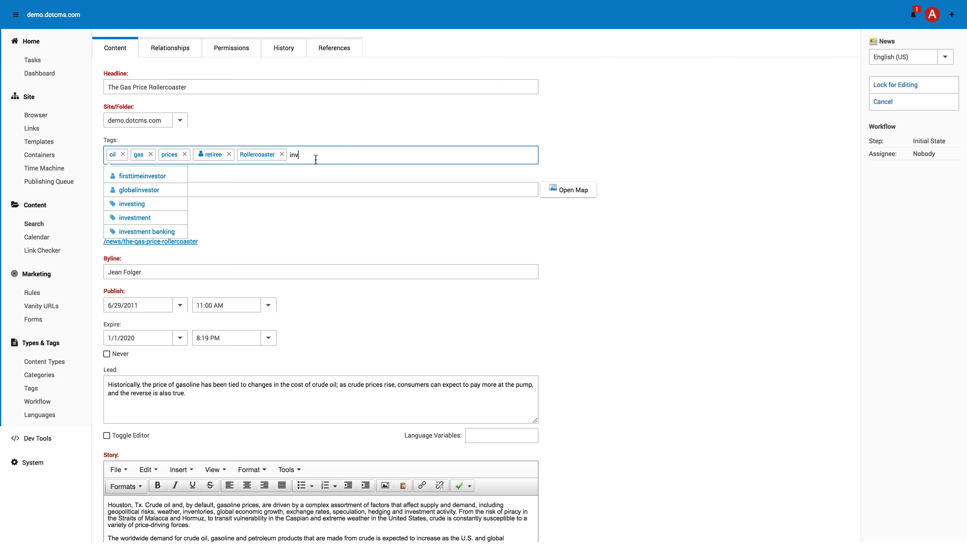
left_click(132, 219)
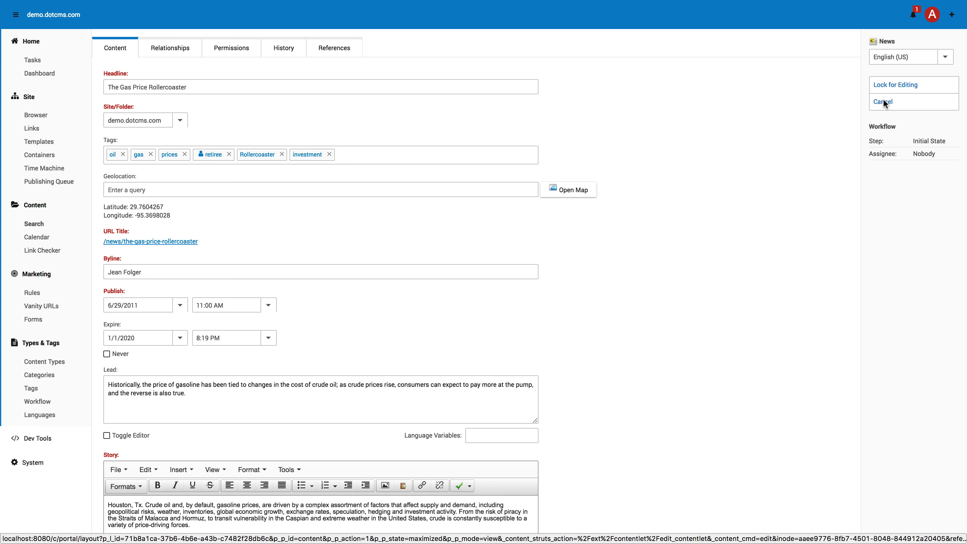
left_click(898, 85)
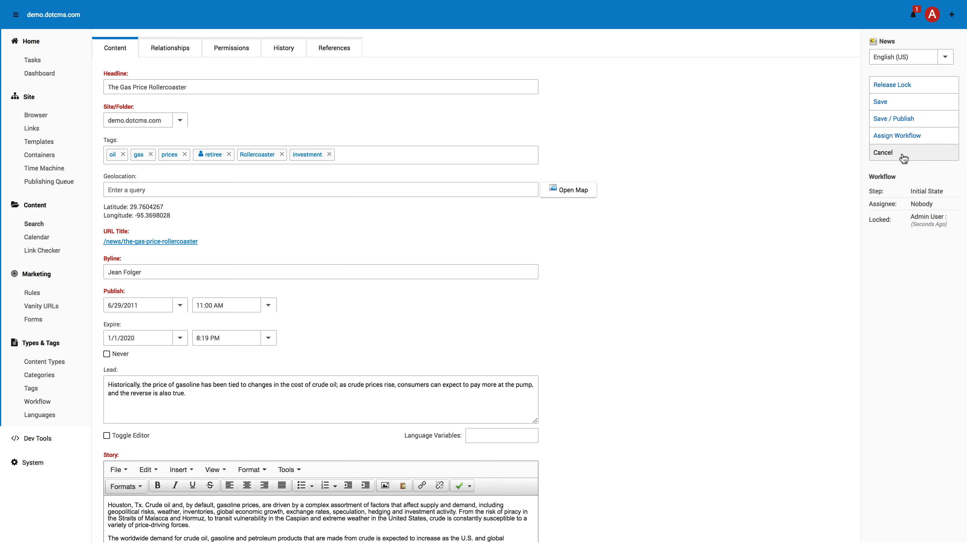
left_click(893, 117)
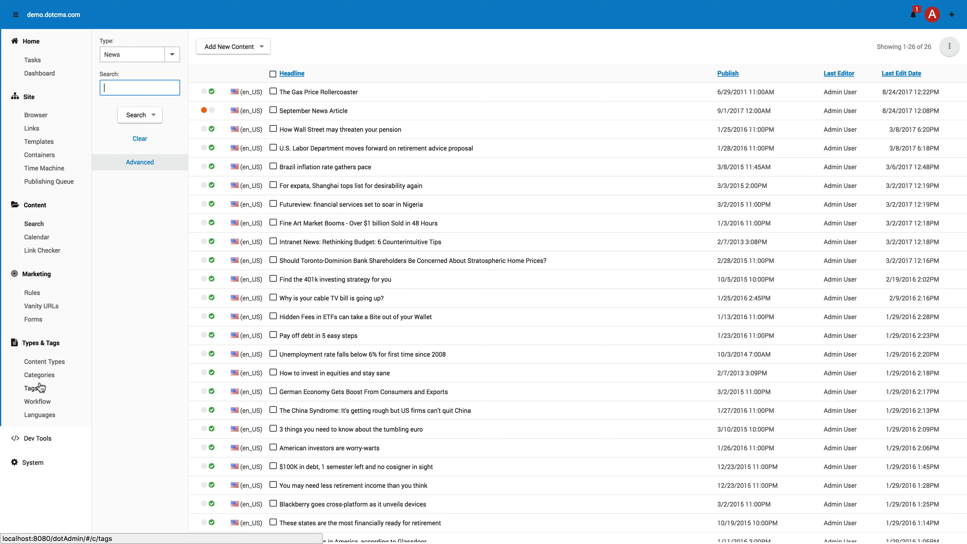
Filter the tag list for Rol with global tags shown, and view the rollercoaster tag's edit form without changing it
left_click(31, 387)
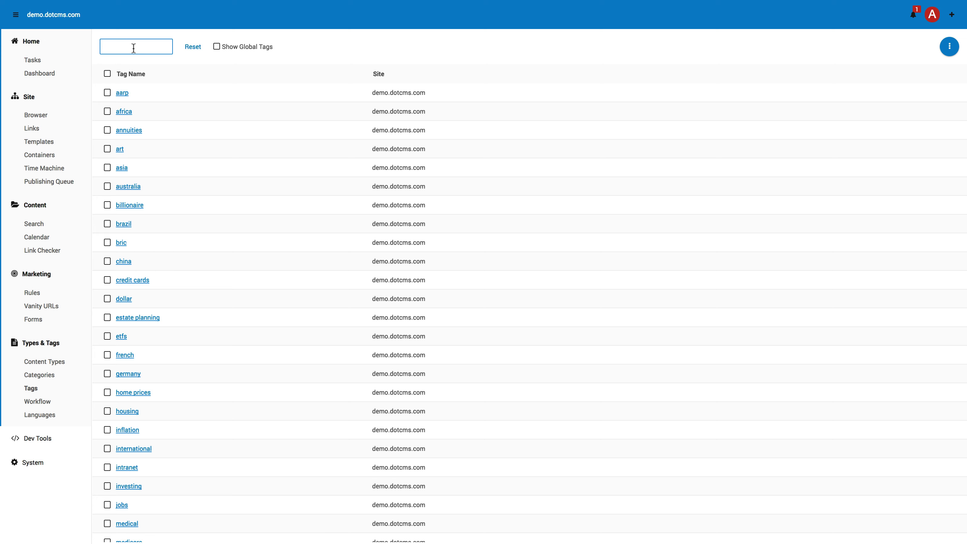
left_click(216, 47)
left_click(168, 51)
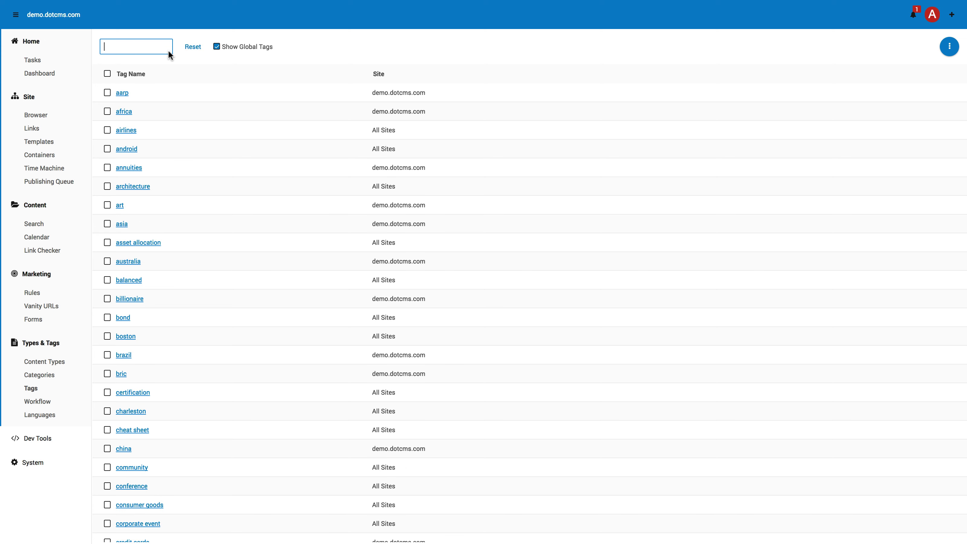
type("Rol")
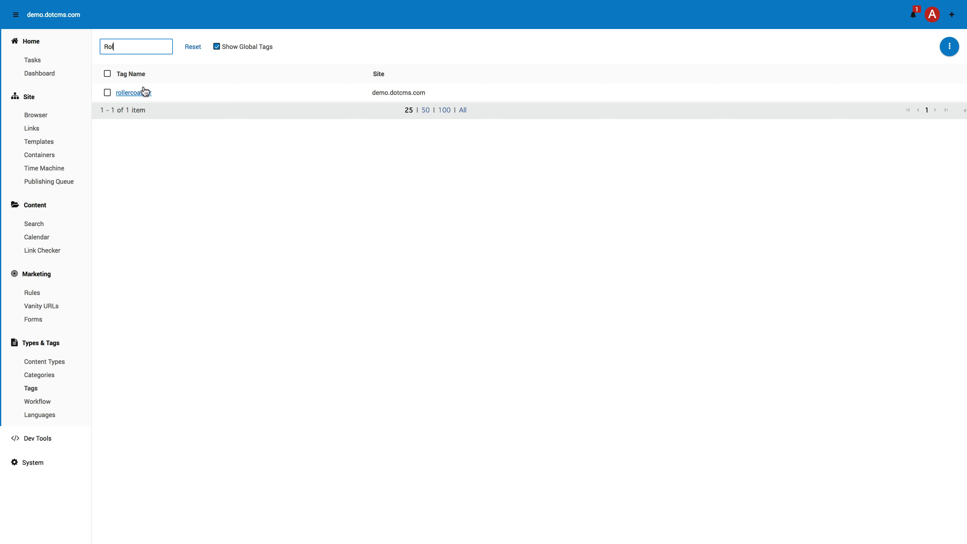
left_click(137, 94)
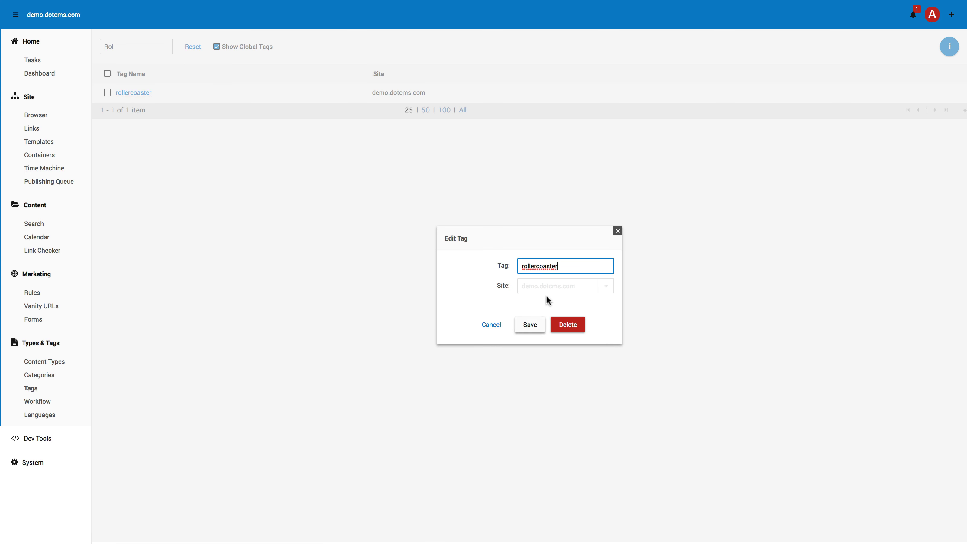
left_click(617, 231)
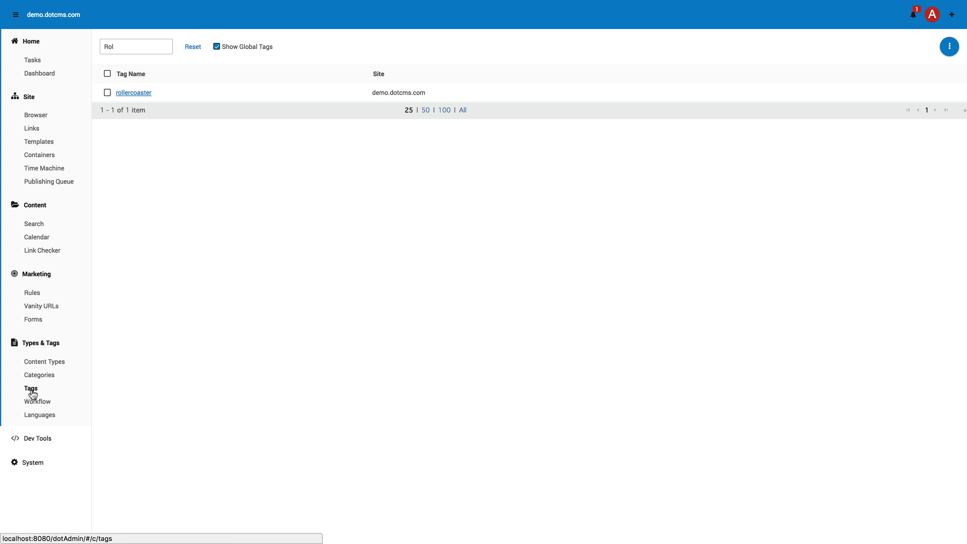
Look over the workflow schemes and the form for adding a new scheme, closing it without saving
left_click(46, 403)
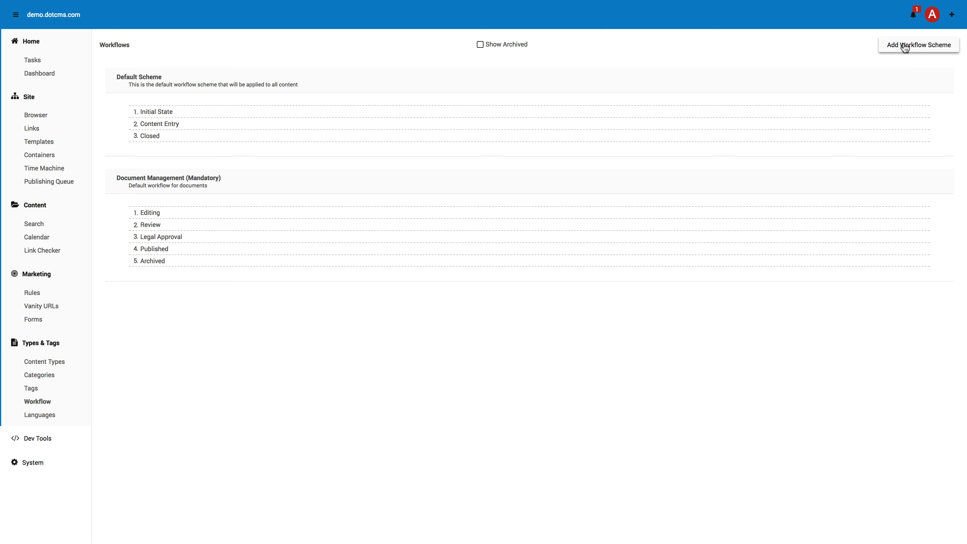
left_click(904, 47)
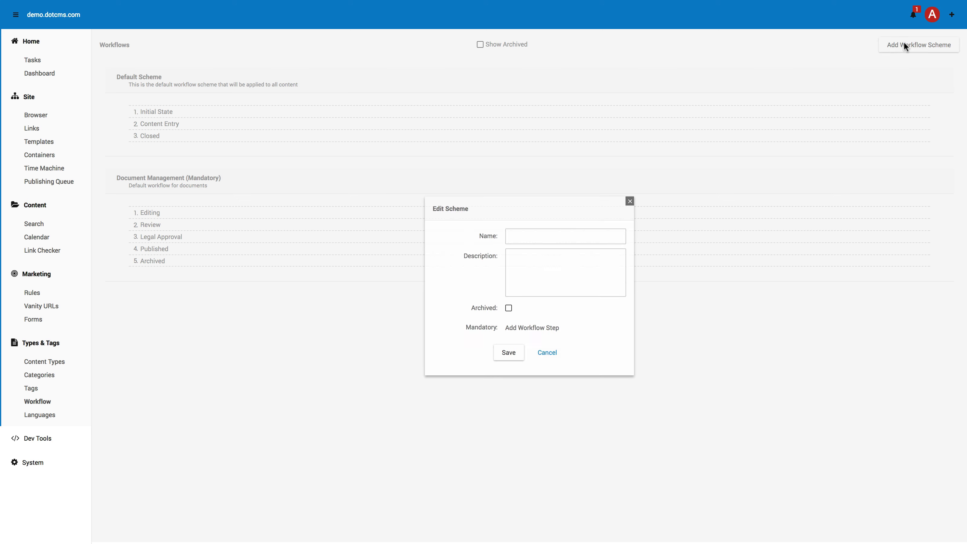
left_click(628, 202)
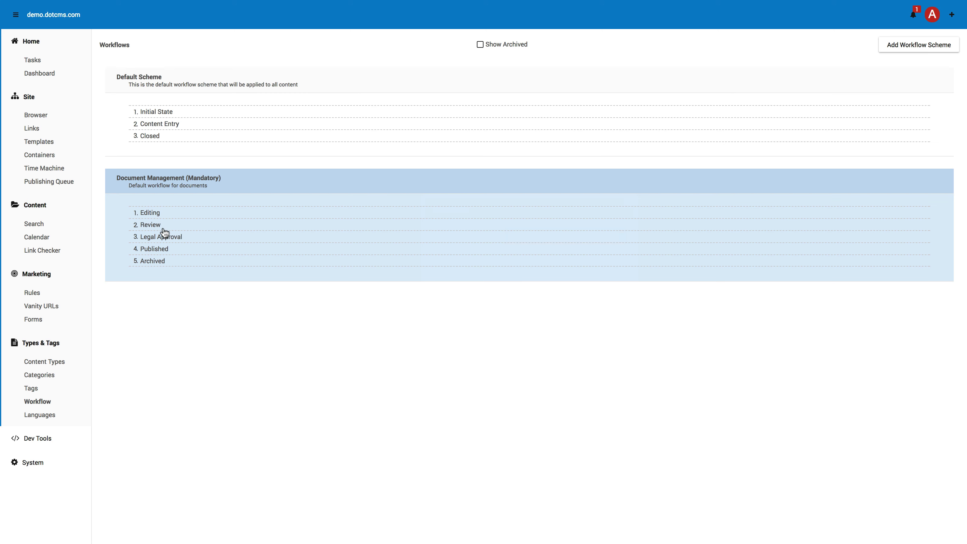
Open the Document Management workflow scheme and review its steps and their actions
left_click(191, 230)
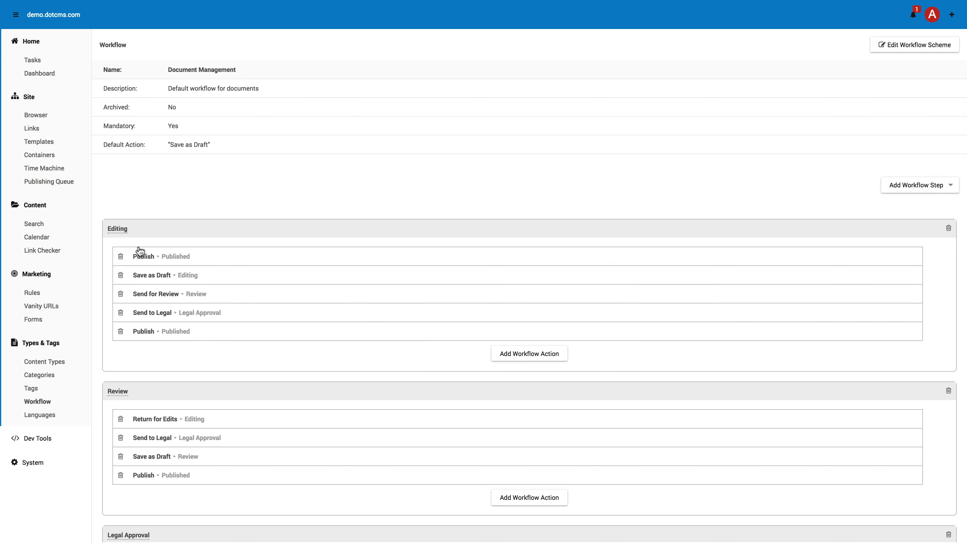
scroll(189, 382, "down", 2)
scroll(189, 383, "down", 3)
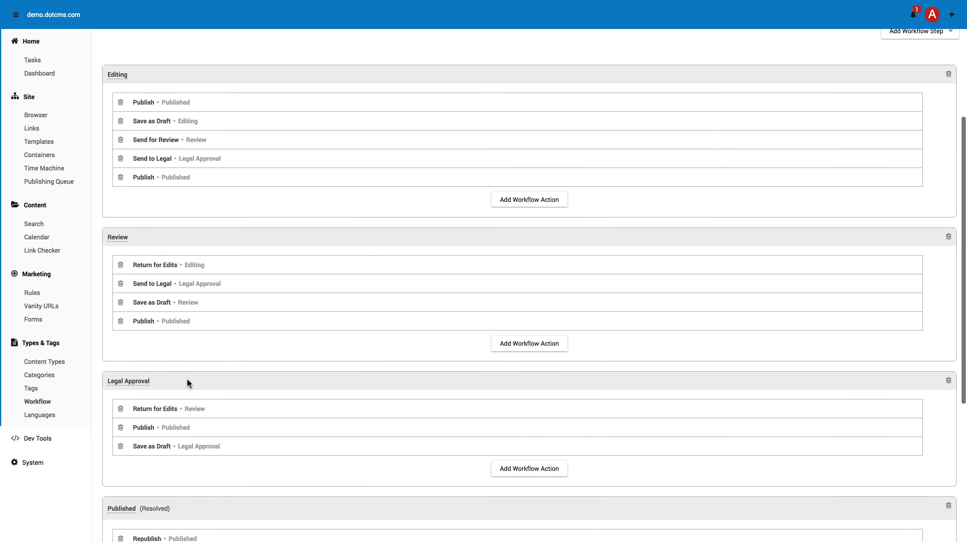
scroll(188, 380, "up", 3)
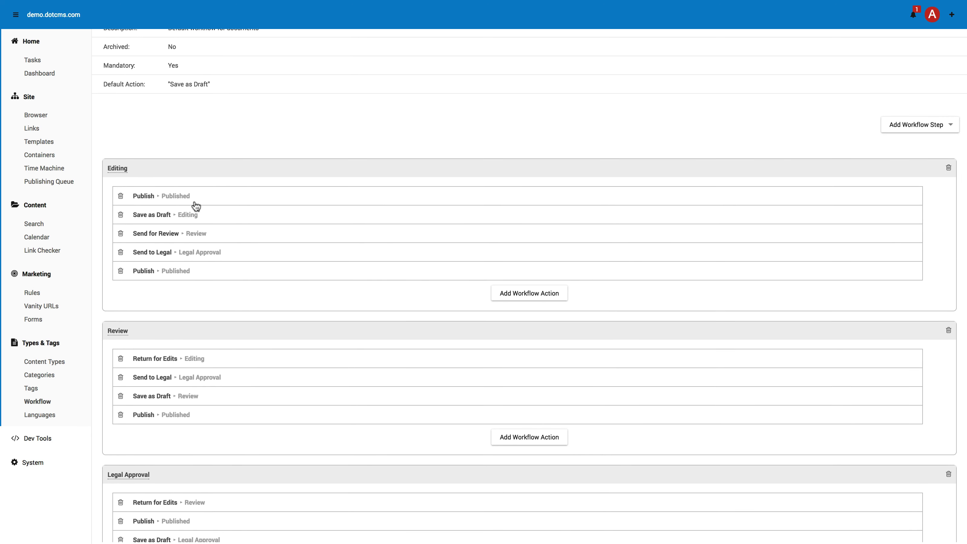
Open the Editing step's Send for Review action and view the users and roles that can be allowed to use it
left_click(188, 236)
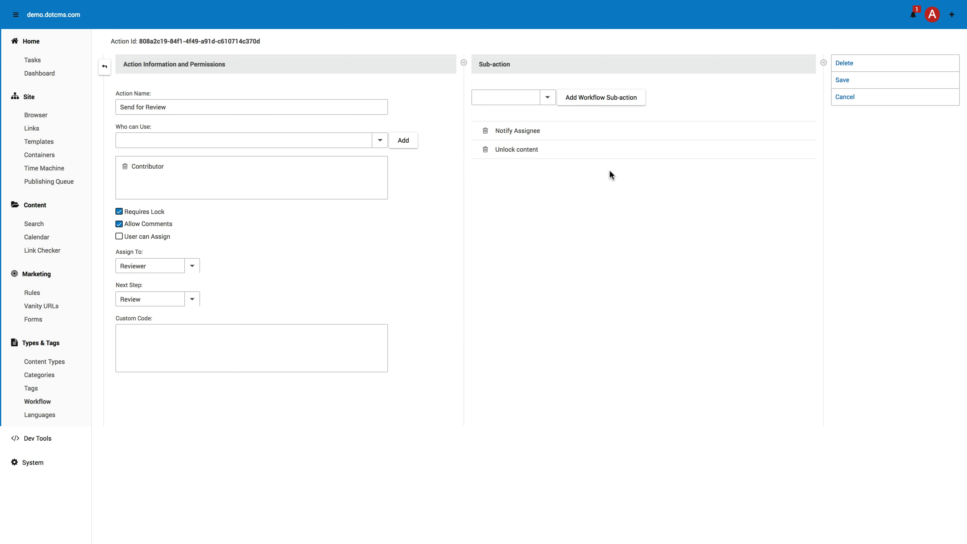
left_click(170, 101)
left_click(244, 138)
triple_click(123, 127)
left_click(380, 140)
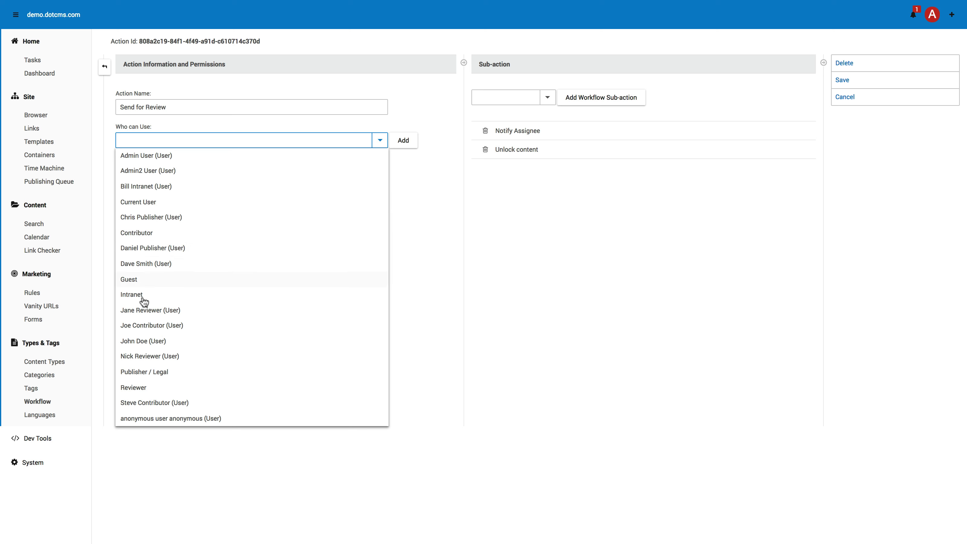
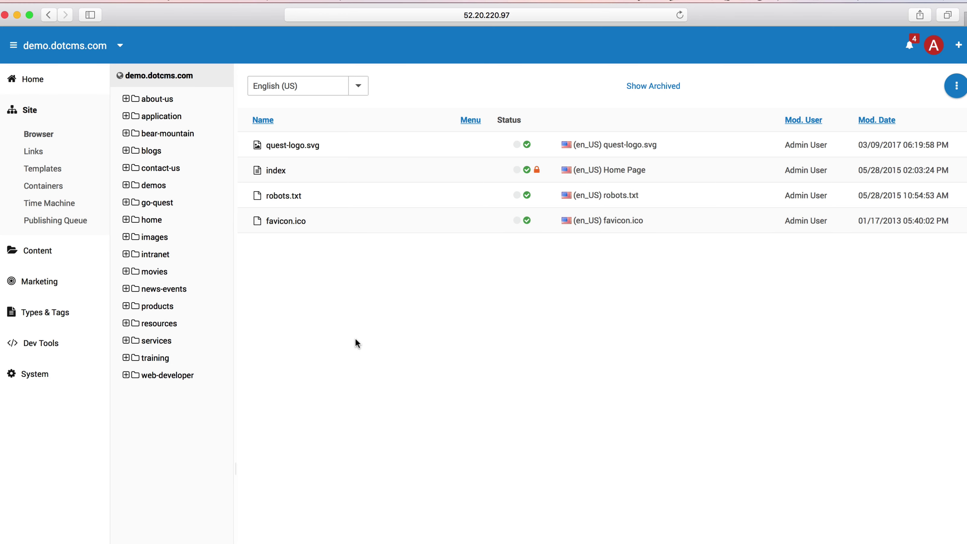
Refresh the site browser, examine the movie-posters folder's contents and available actions, and open the movies folder
key("super+r")
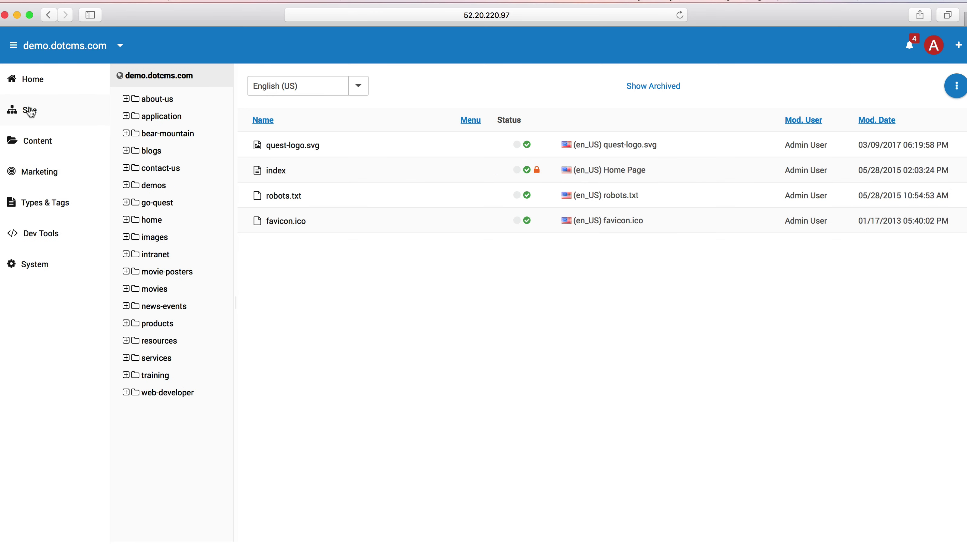
left_click(168, 271)
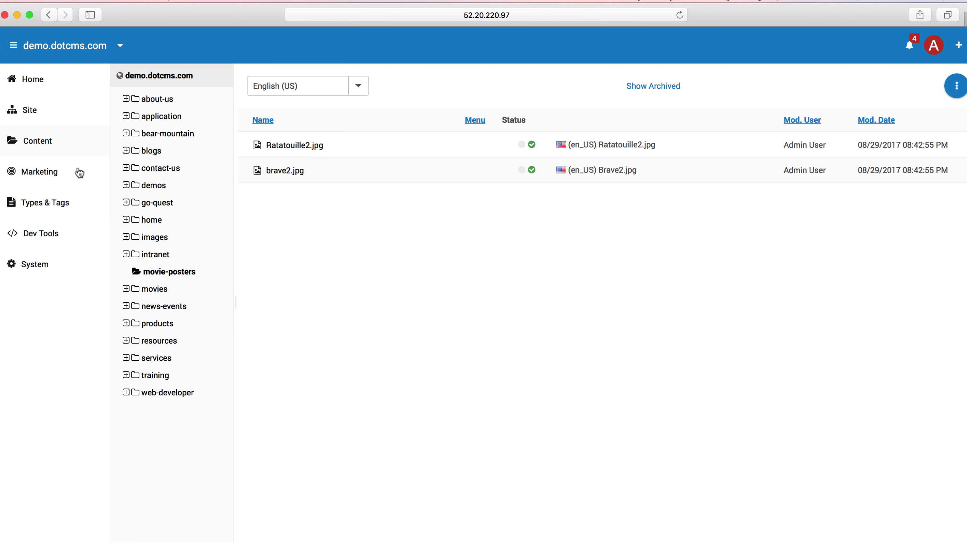
right_click(167, 273)
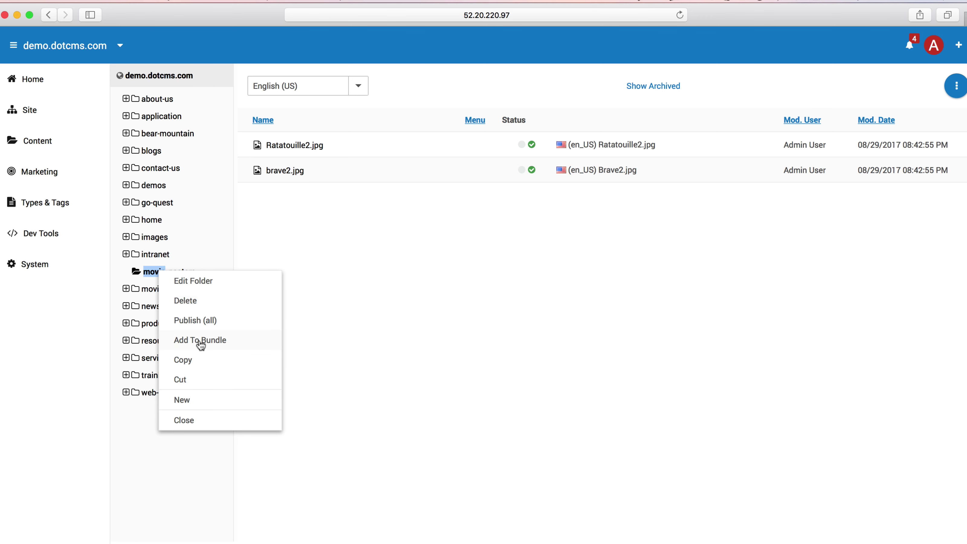
left_click(183, 420)
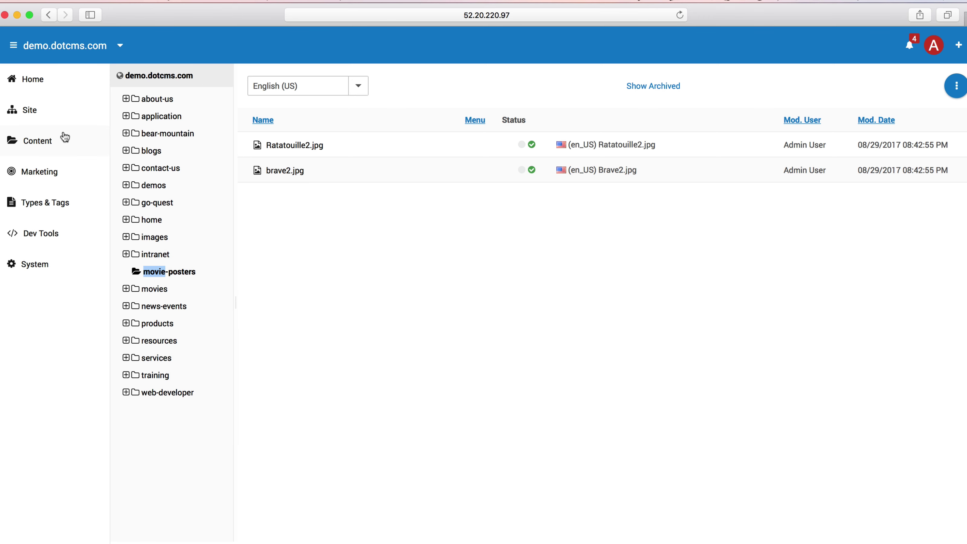
left_click(158, 289)
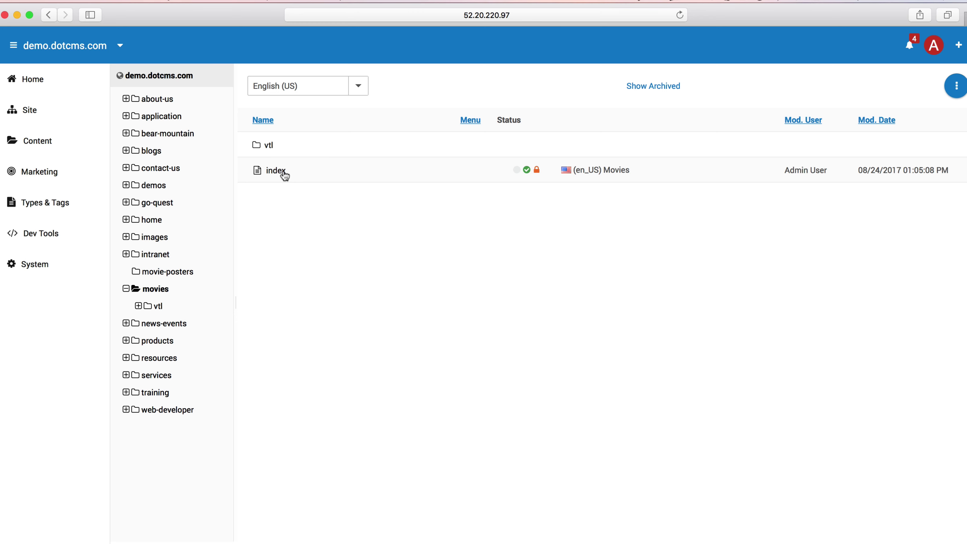
Review the actions available for newBundle among the publishing queue's bundles, and switch to Firefox
left_click(35, 140)
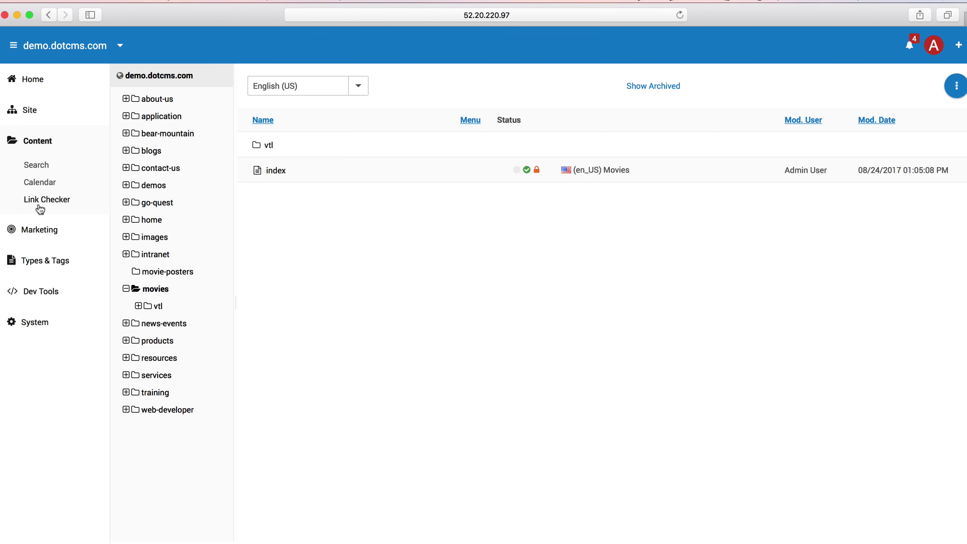
left_click(38, 141)
left_click(27, 110)
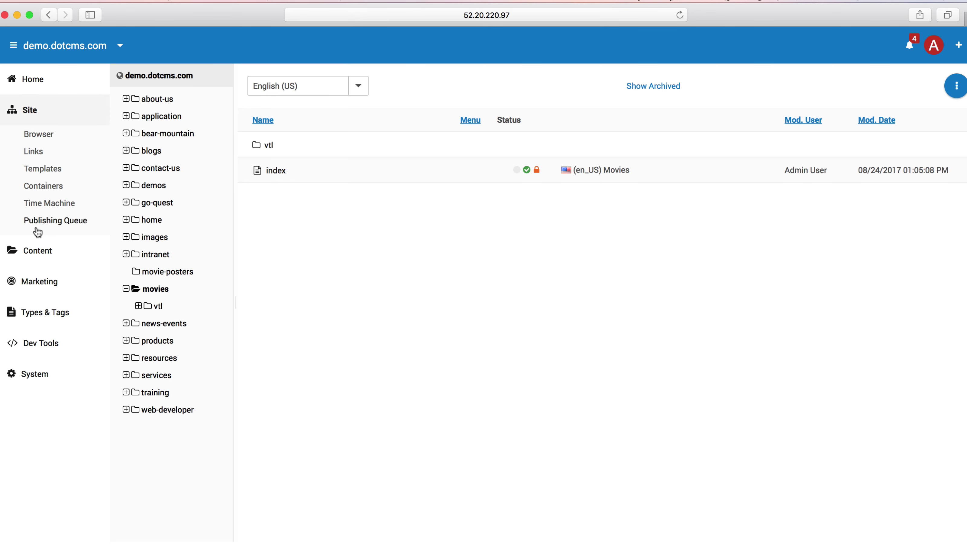
left_click(63, 223)
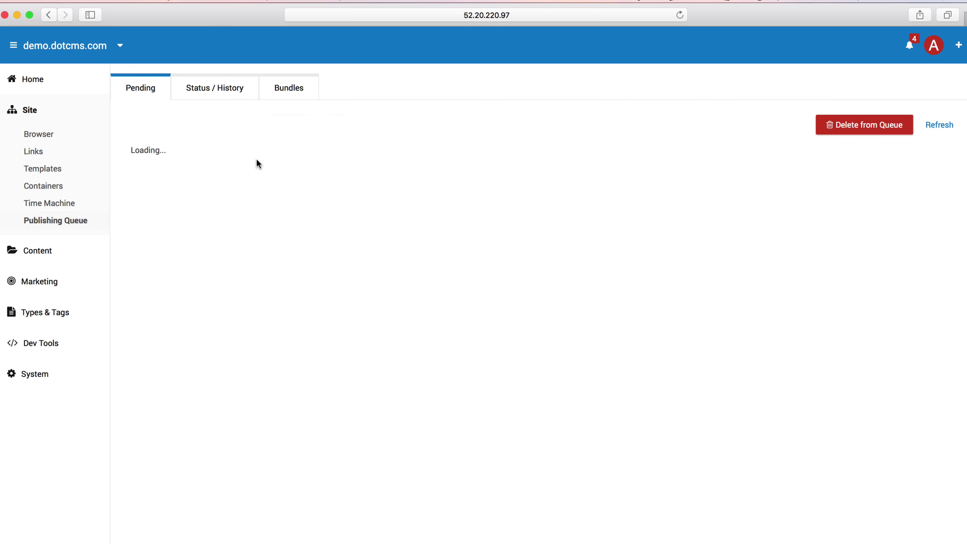
left_click(280, 89)
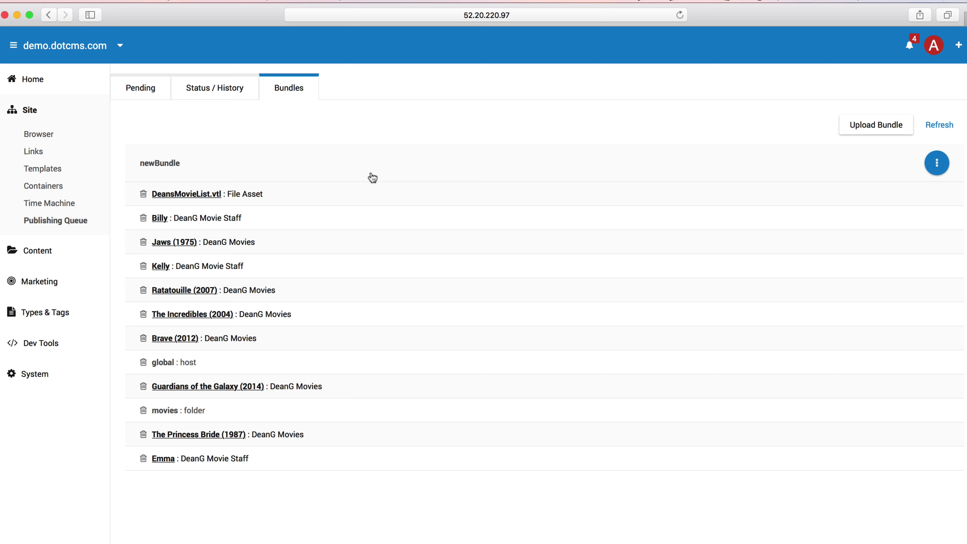
left_click(937, 163)
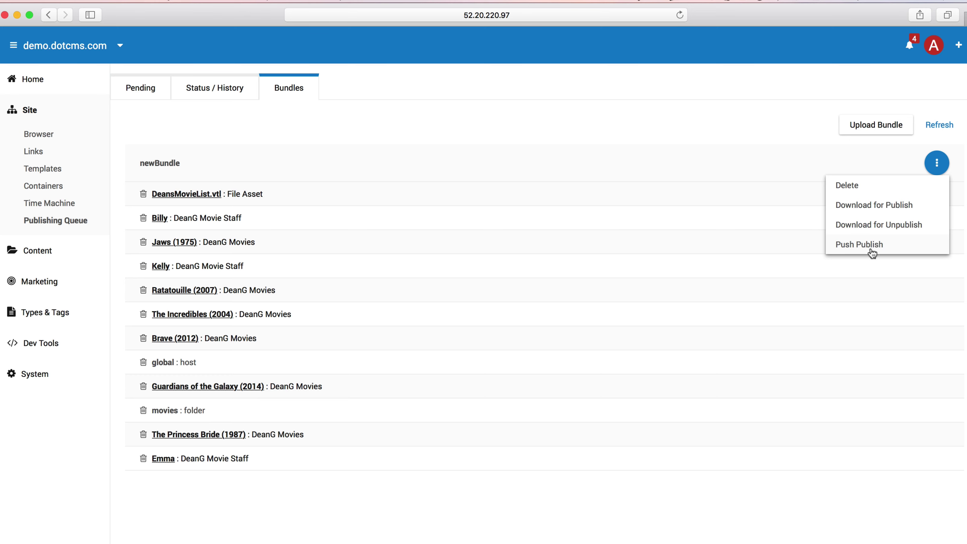
left_click(564, 111)
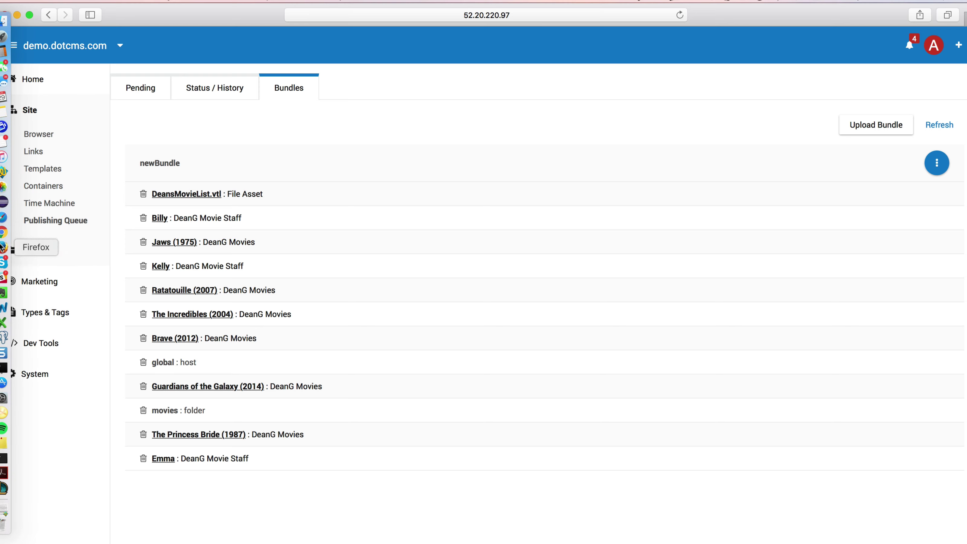
left_click(34, 234)
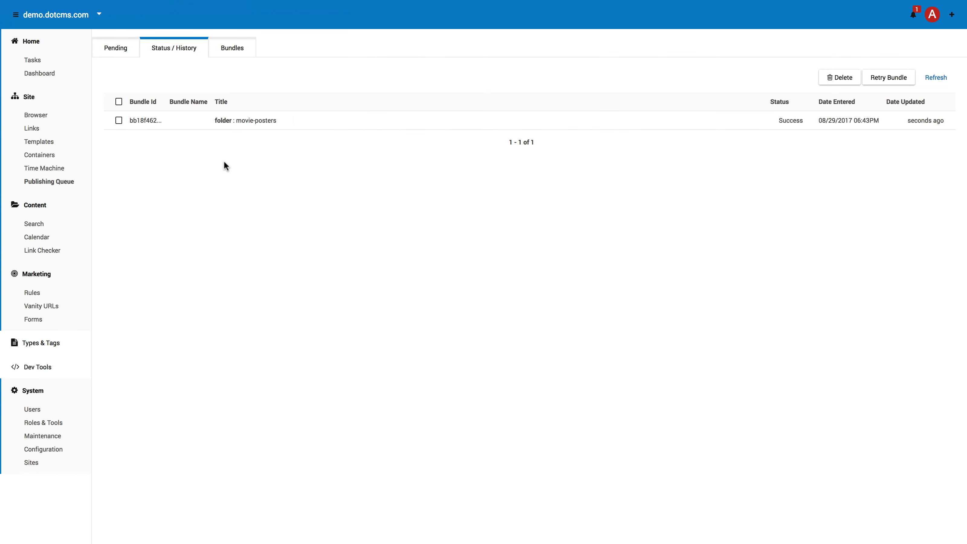
Upload the 71fa440d bundle archive from the Publish folder to the publishing queue's bundles and refresh the list
left_click(57, 183)
left_click(249, 46)
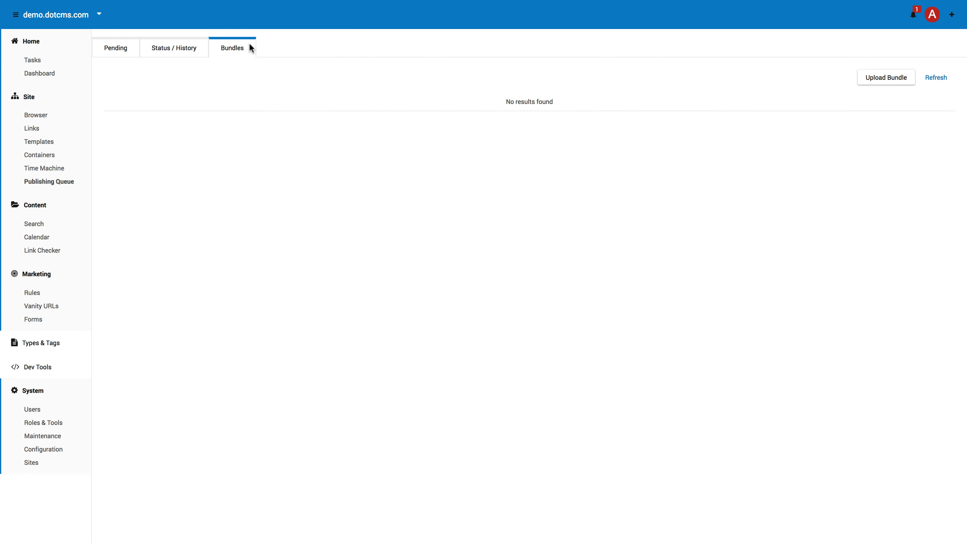
left_click(877, 78)
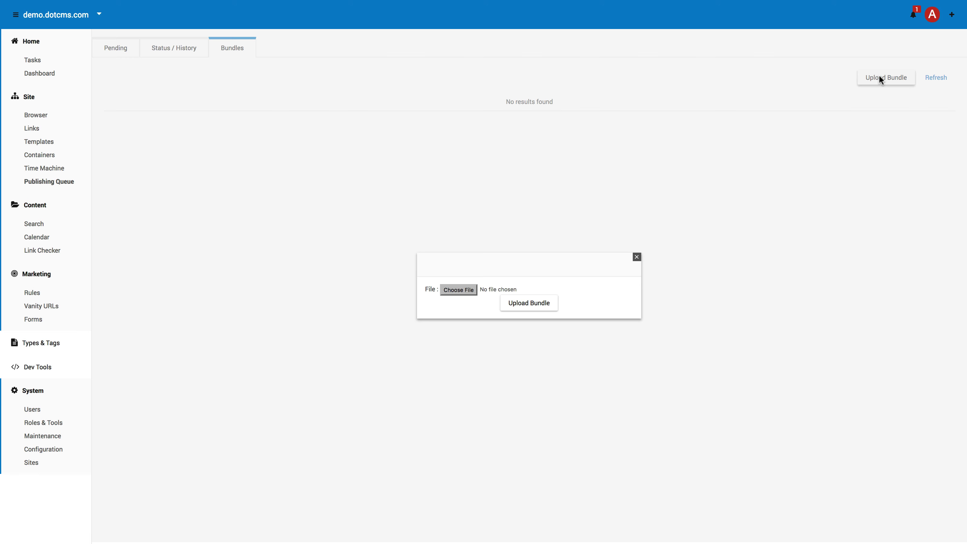
left_click(468, 288)
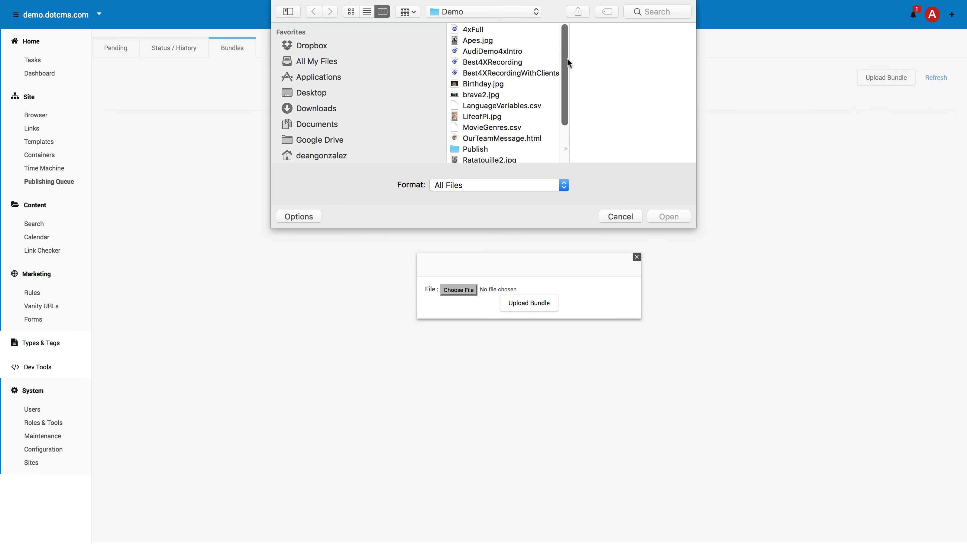
left_click(488, 149)
double_click(626, 28)
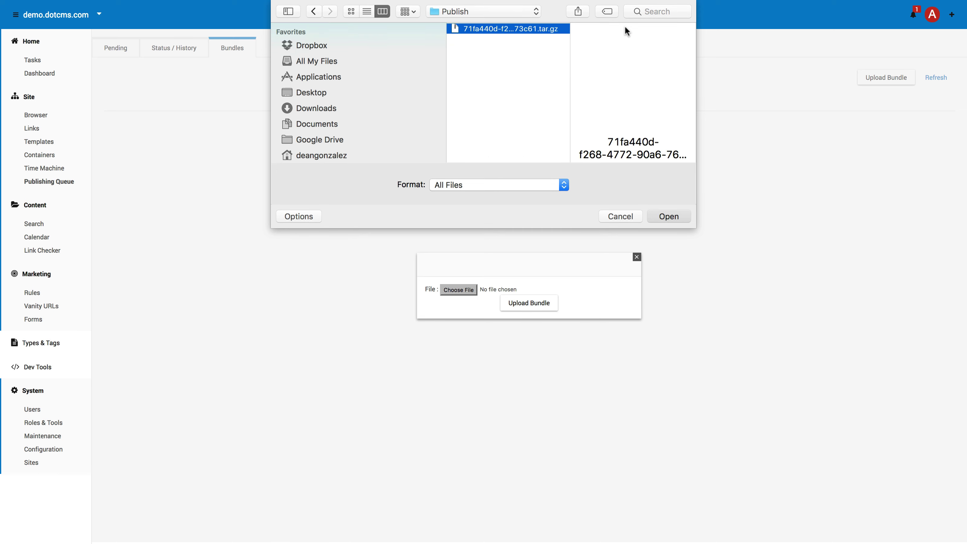
left_click(531, 304)
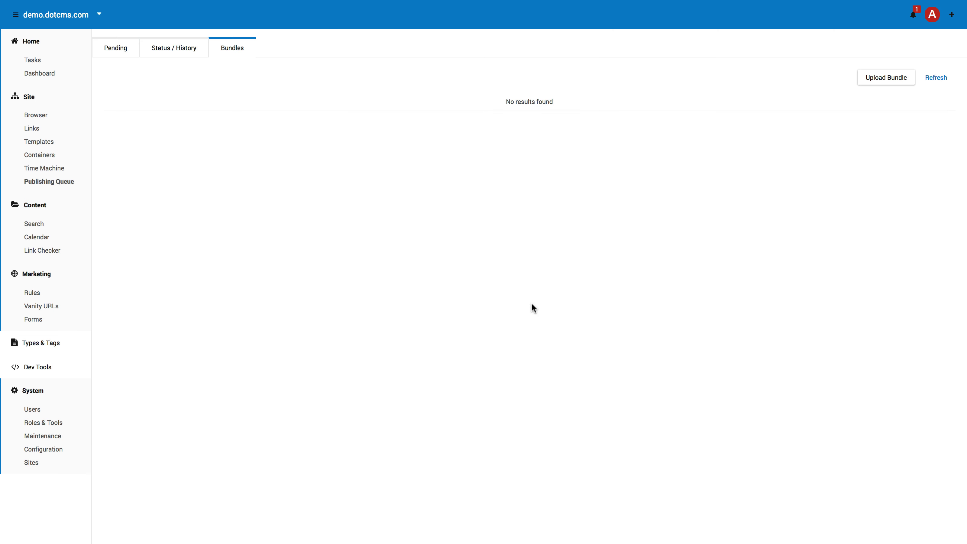
left_click(935, 78)
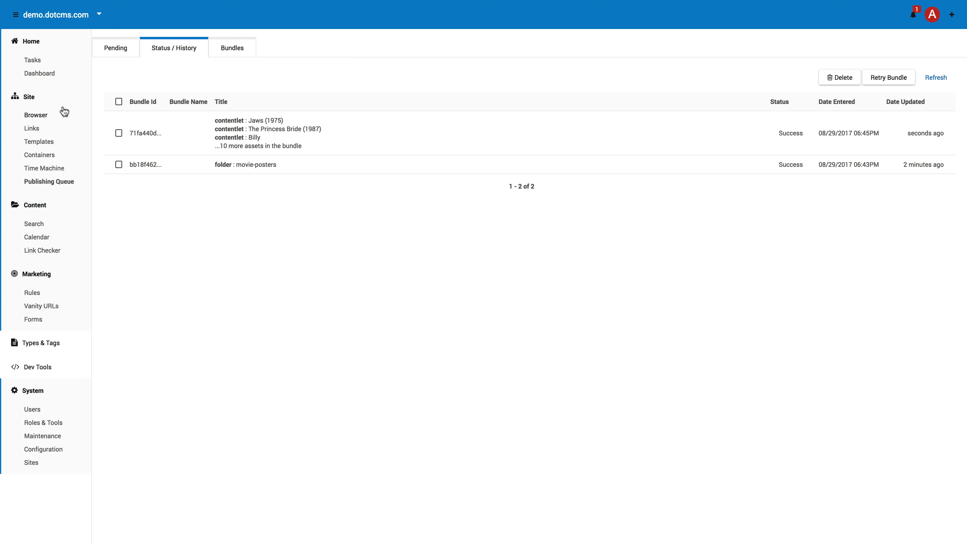
Open the index page of the movies folder in the site browser and review its movie listing
left_click(35, 119)
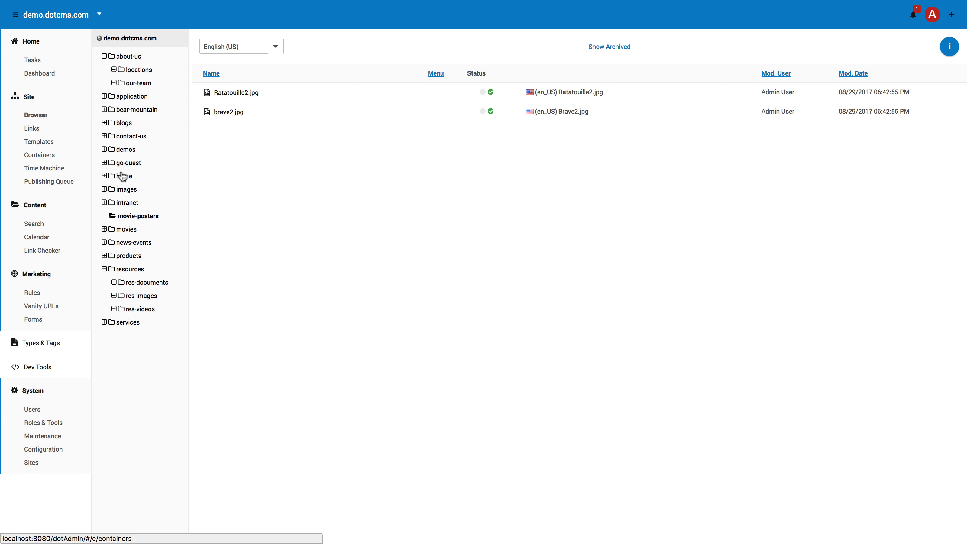
left_click(135, 230)
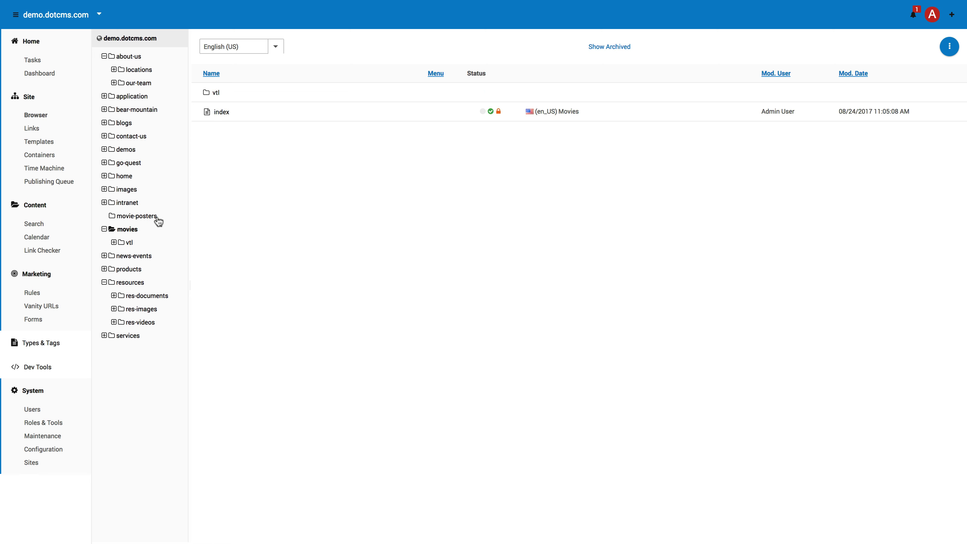
left_click(219, 109)
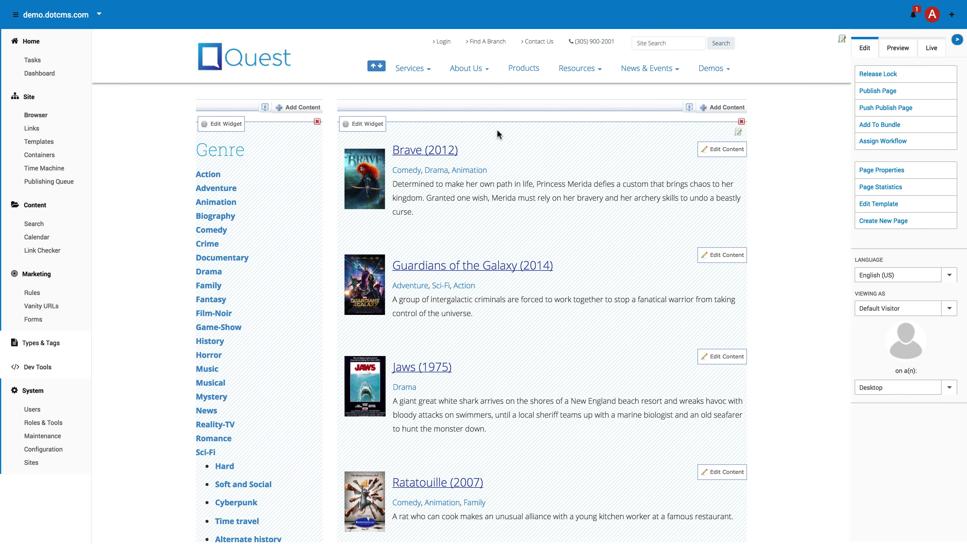
scroll(546, 208, "down", 8)
scroll(545, 210, "up", 7)
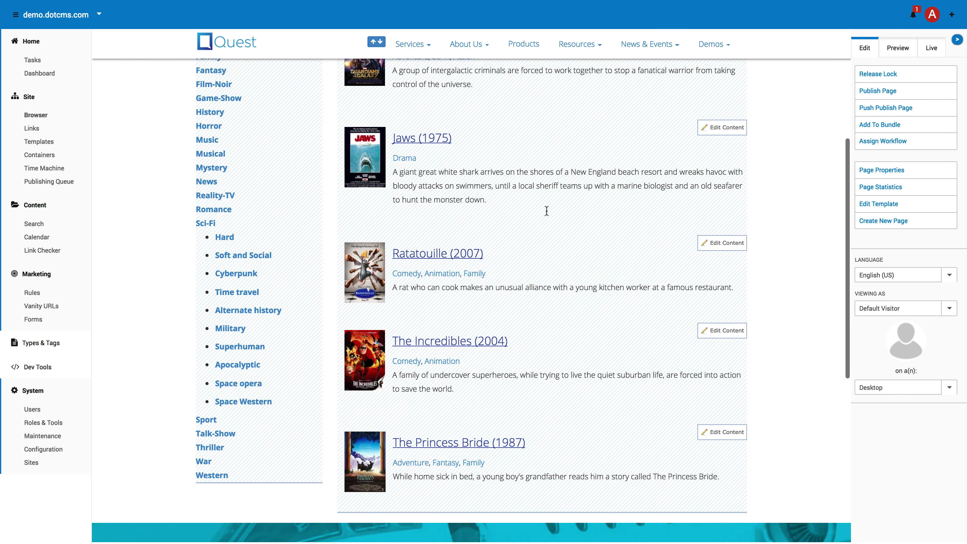
scroll(546, 209, "up", 2)
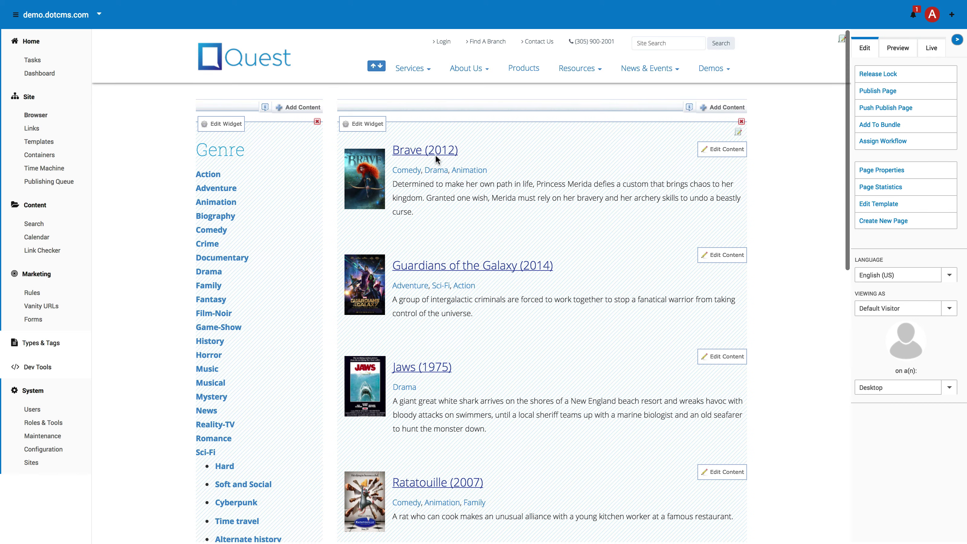
View the Brave (2012) details, filter the movies by the Action genre, and view the Guardians of the Galaxy (2014) details
left_click(438, 153)
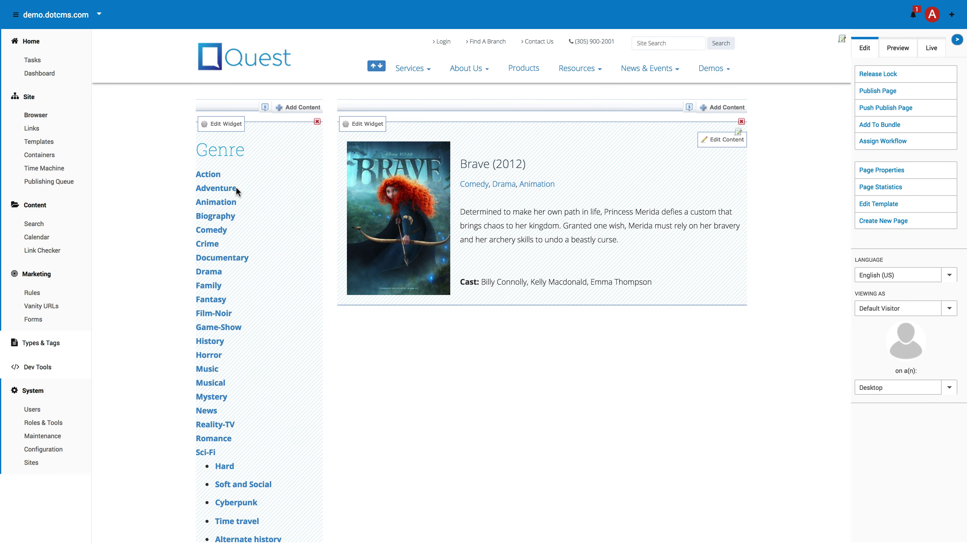
left_click(217, 175)
left_click(499, 155)
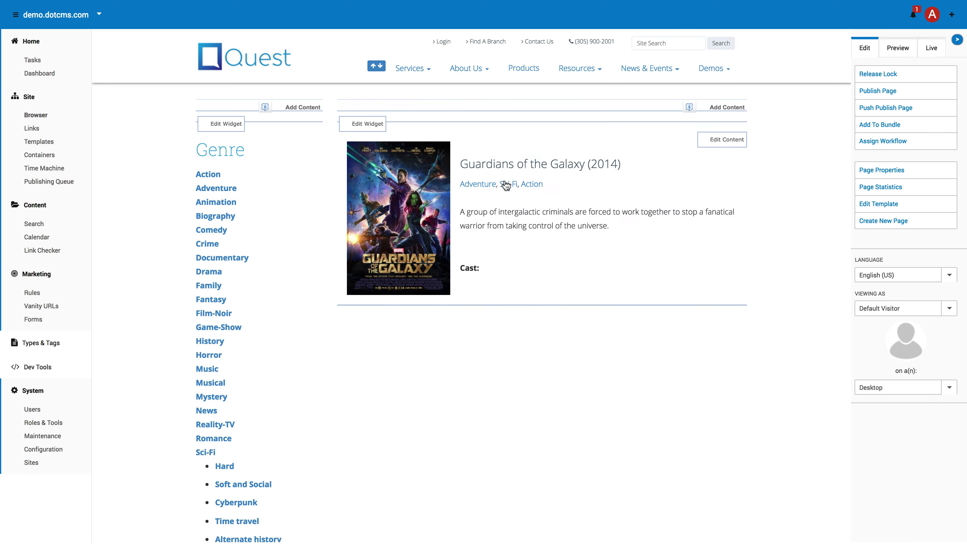
Examine the vtl folder's contents on the global site, and return to the demo.dotcms.com site
left_click(56, 16)
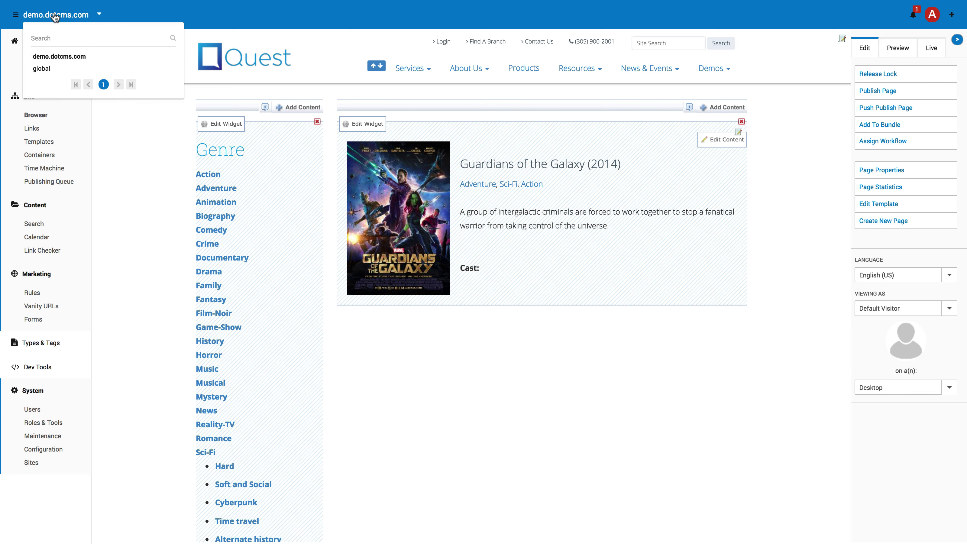
left_click(42, 69)
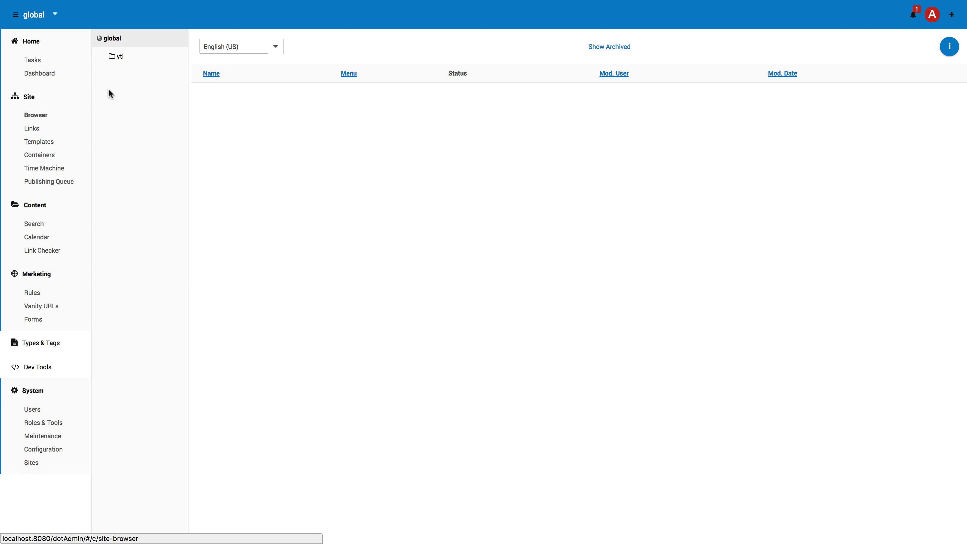
left_click(118, 57)
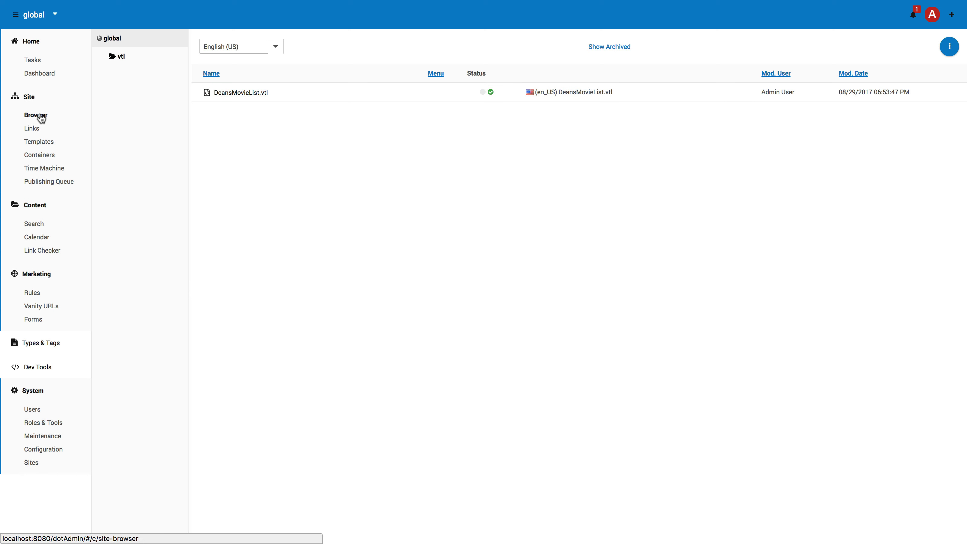
left_click(50, 17)
left_click(57, 56)
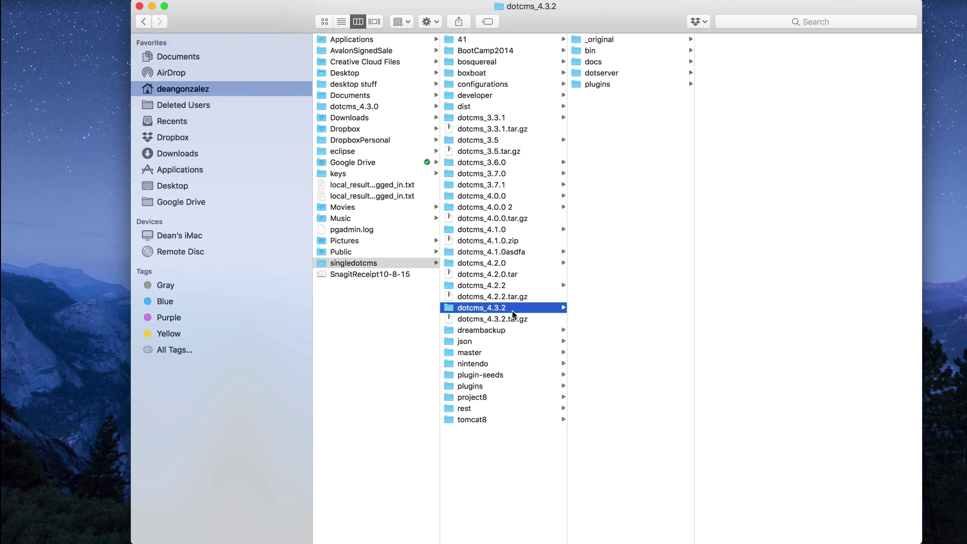
In Finder, browse from the dotcms_4.3.2 folder through dotserver, tomcat-8.0.18, webapps and ROOT to the assets folder
left_click(498, 308)
left_click(619, 72)
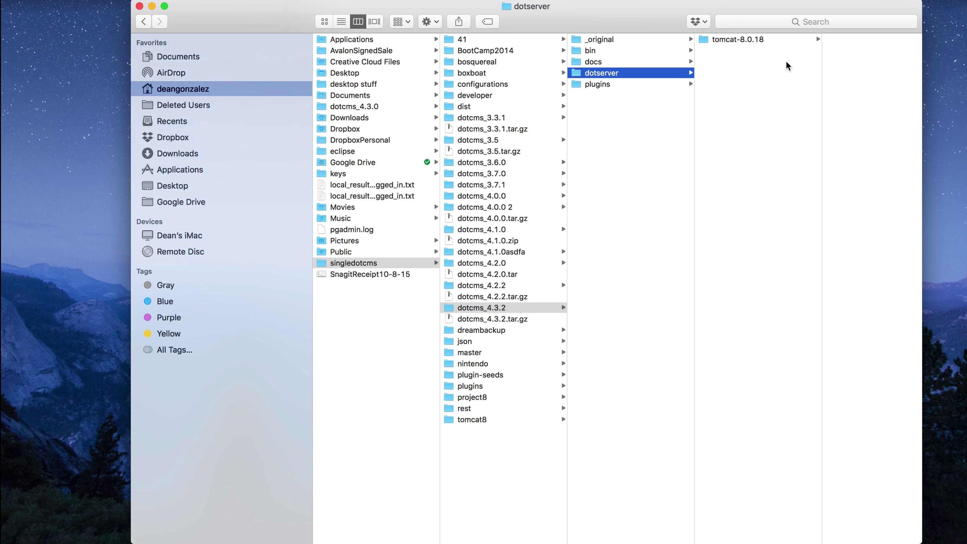
left_click(775, 39)
left_click(834, 165)
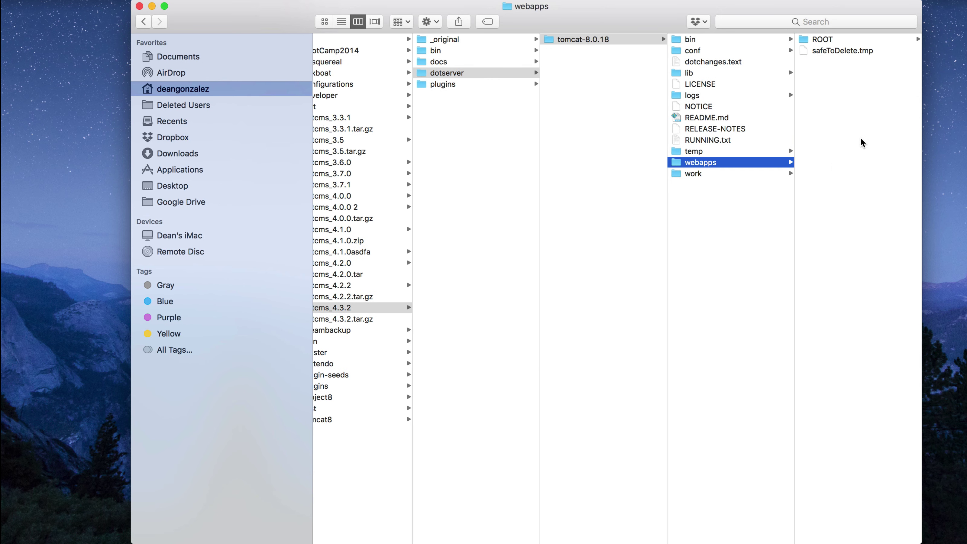
left_click(839, 43)
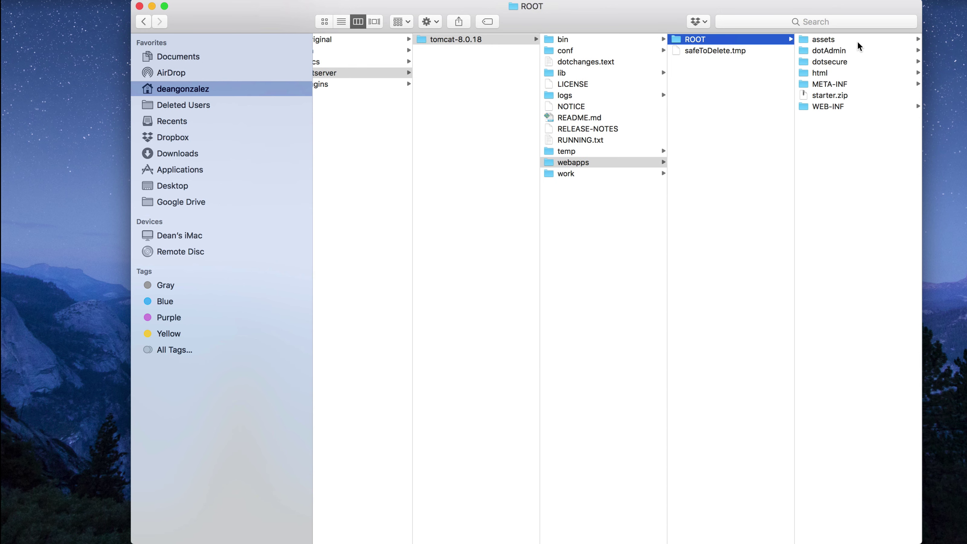
left_click(818, 41)
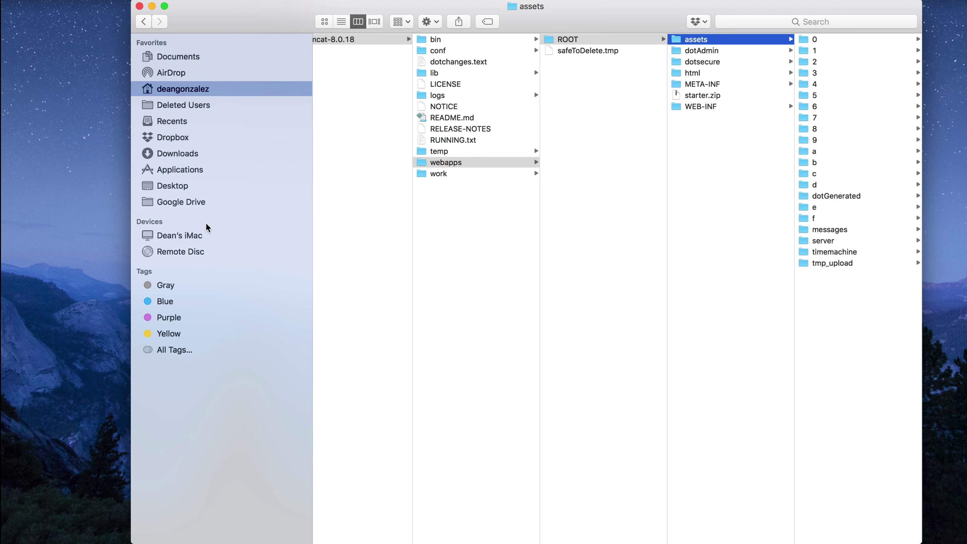
Widen the Finder window on both sides and examine the folder hierarchy leading to the assets folder
left_click_drag(132, 239, 6, 240)
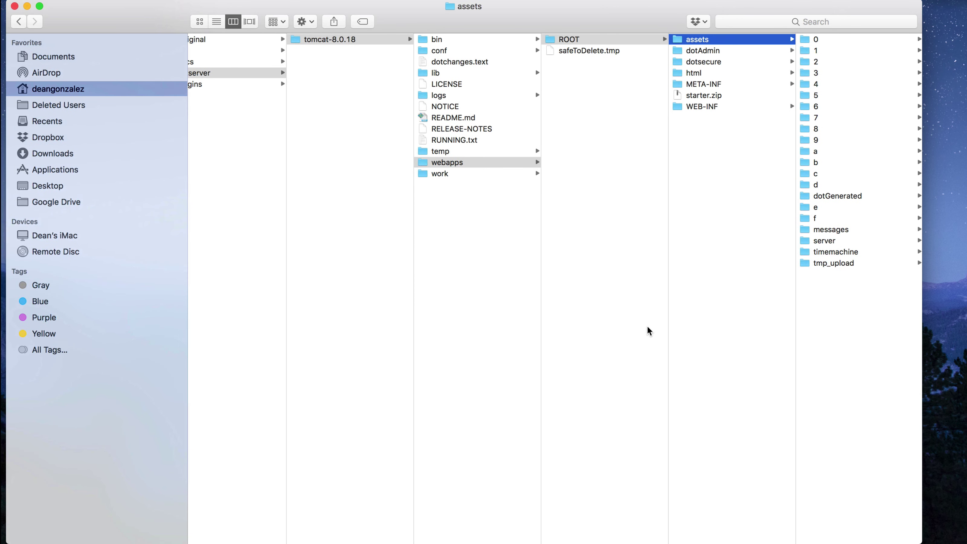
left_click_drag(921, 335, 957, 335)
scroll(474, 209, "left", 5)
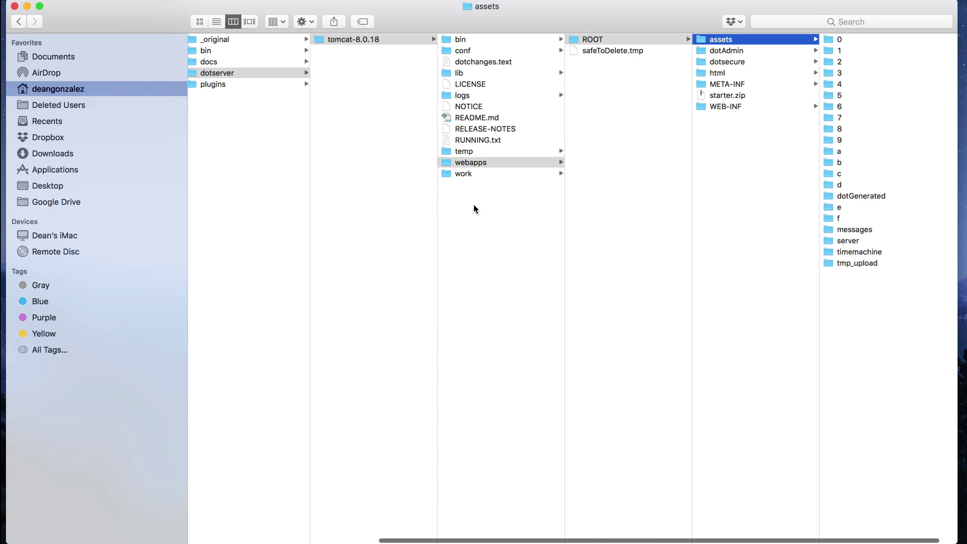
scroll(474, 209, "left", 2)
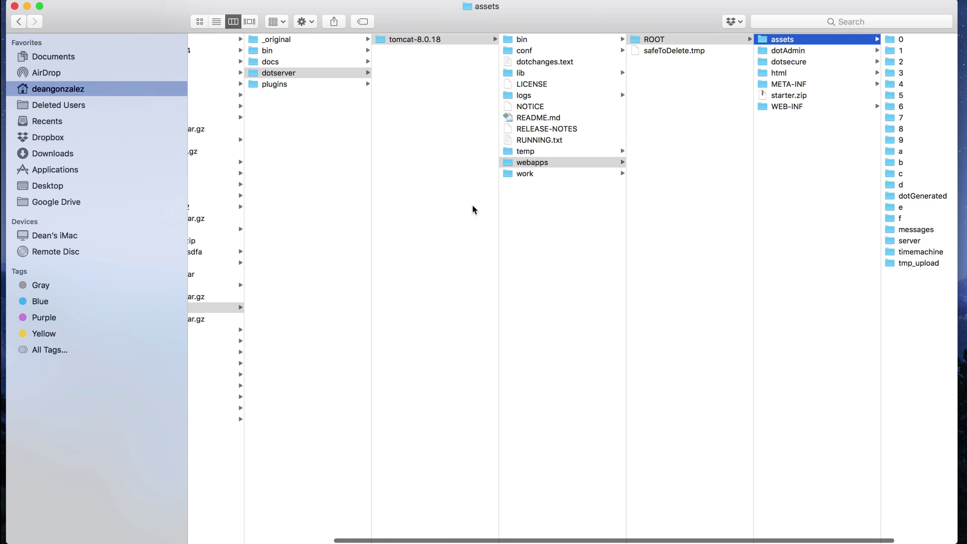
scroll(473, 206, "right", 1)
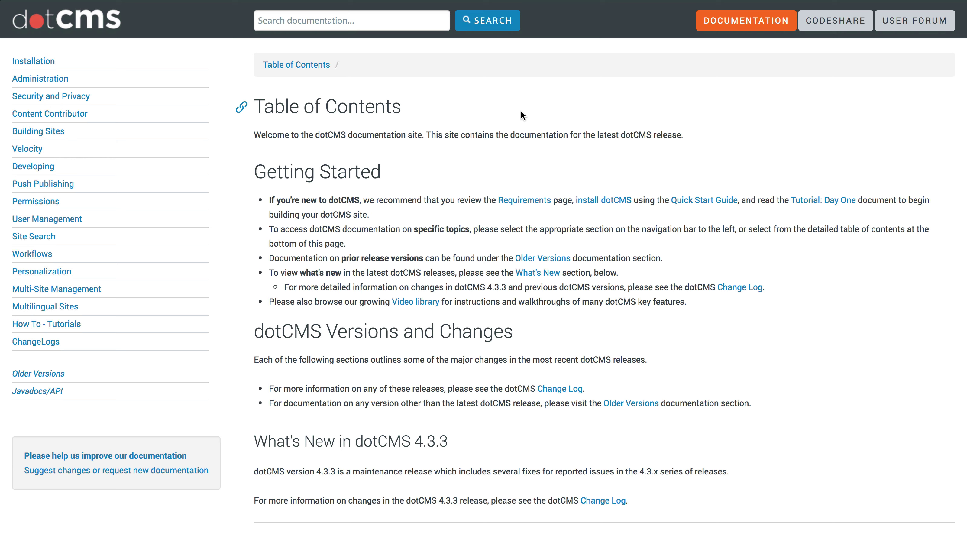
Search the dotCMS documentation for "rest" and review the REST API article
left_click(323, 19)
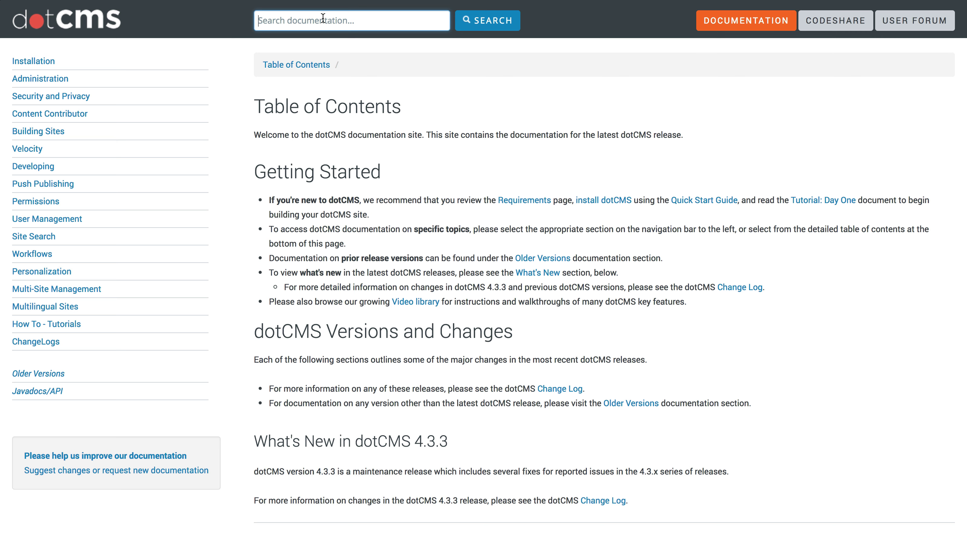
type("rest")
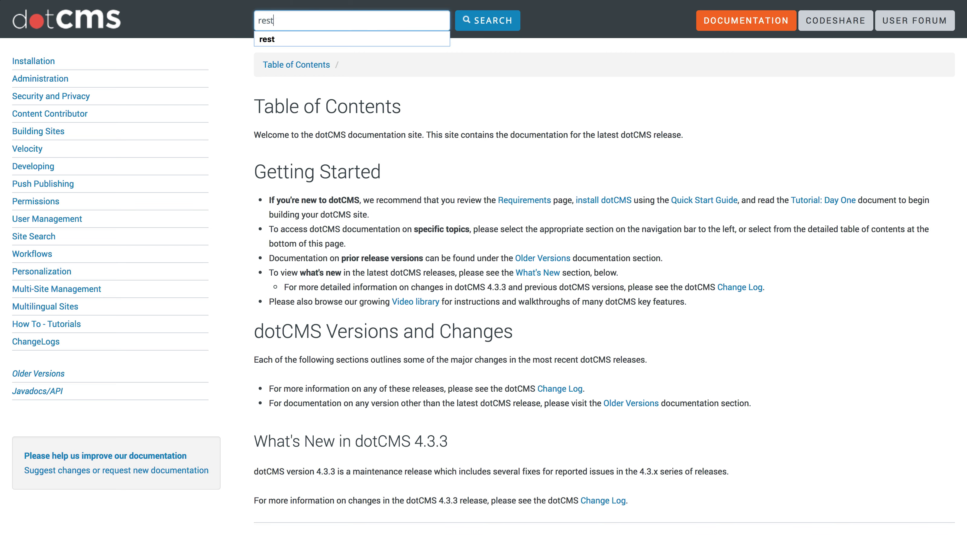
key("Return")
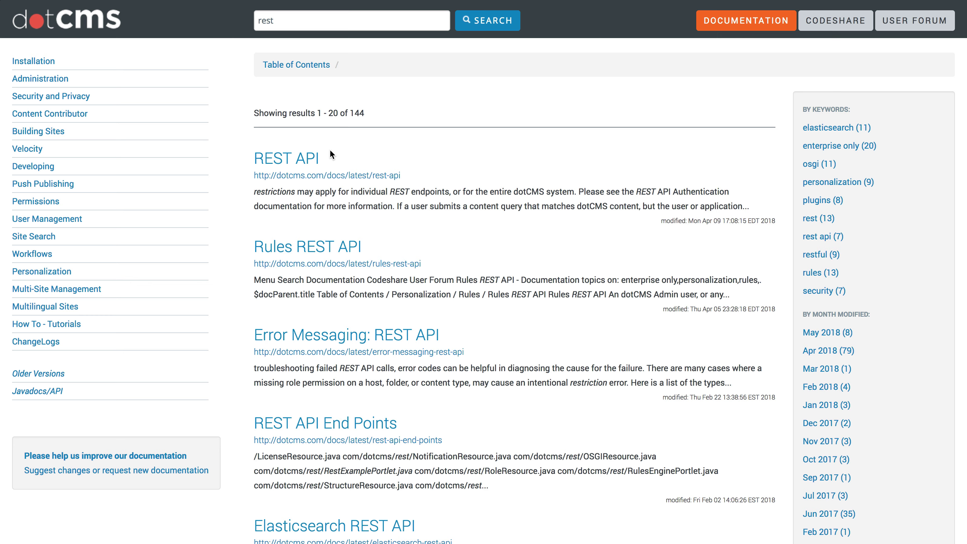
left_click(303, 162)
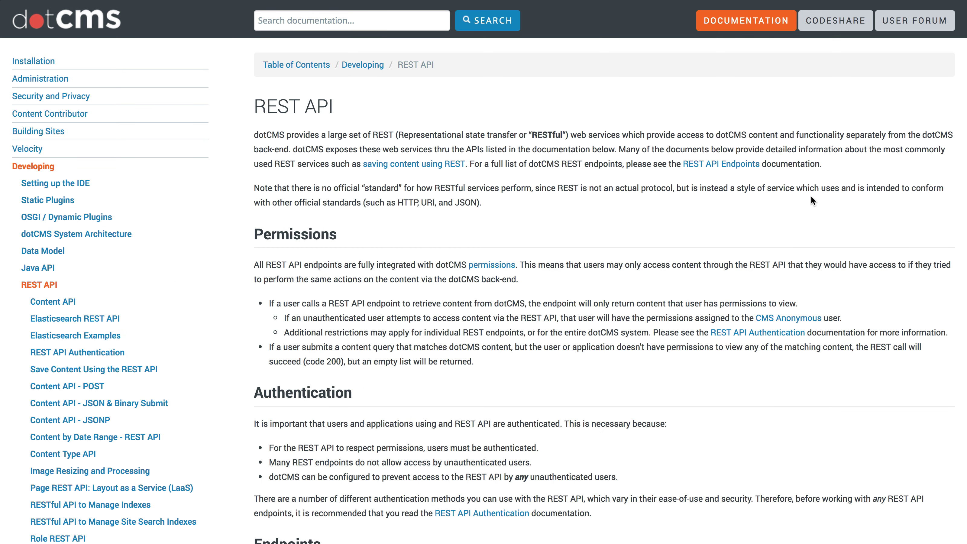
scroll(812, 197, "down", 2)
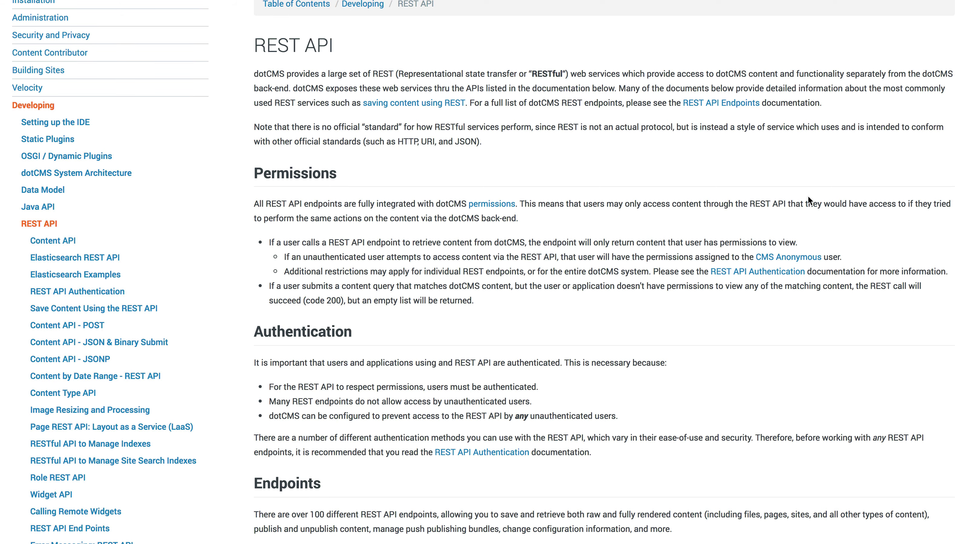
scroll(807, 195, "up", 2)
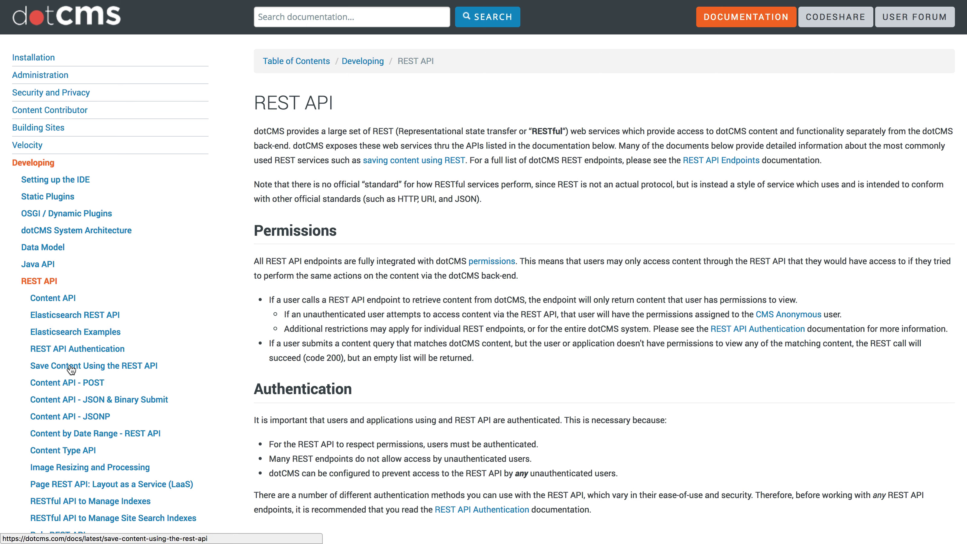
Review the Save Content Using the REST API article, and open the Page REST API: Layout as a Service (LaaS) article
left_click(43, 366)
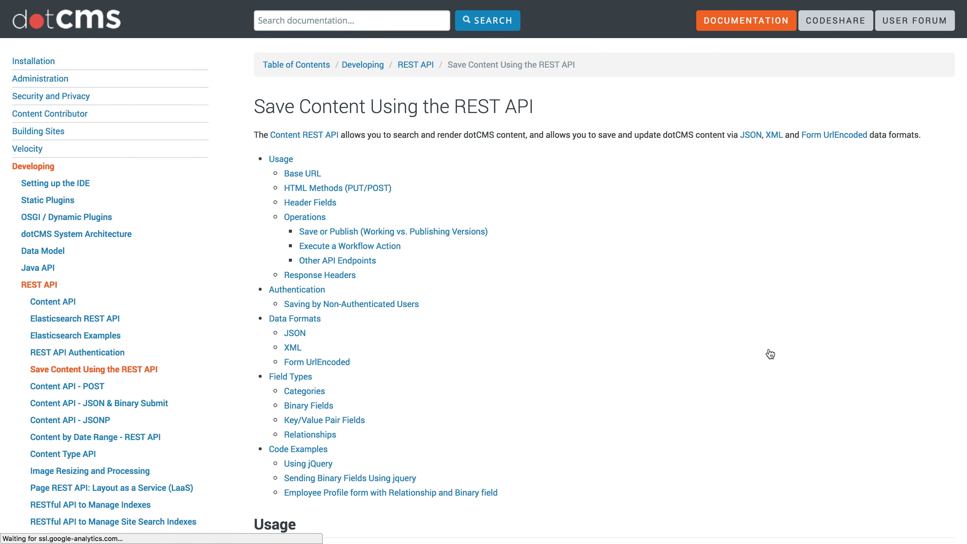
scroll(775, 329, "down", 2)
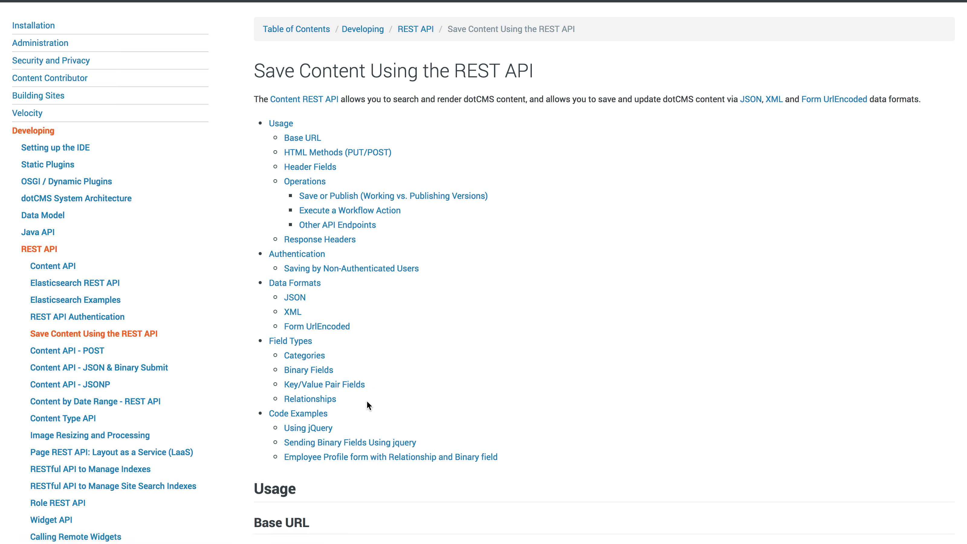
scroll(209, 436, "down", 5)
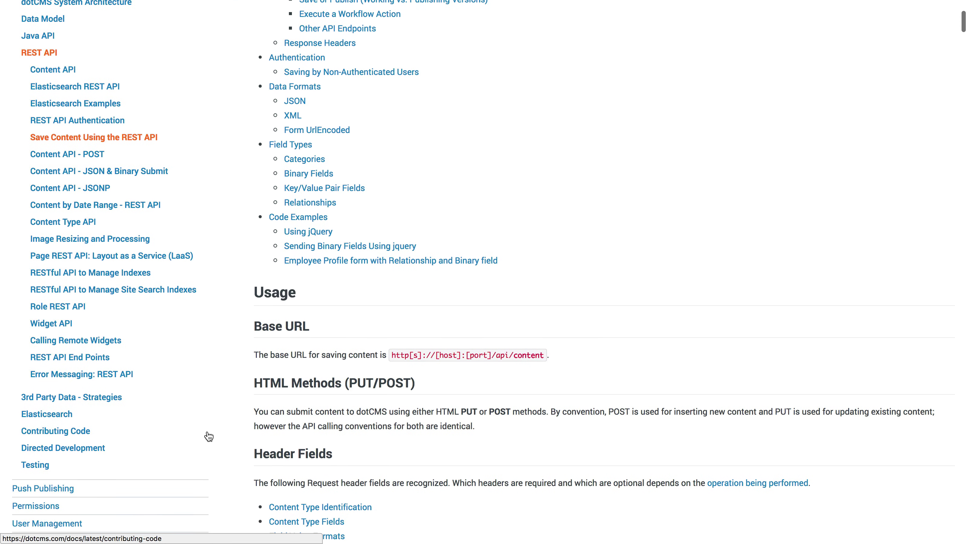
left_click(136, 258)
scroll(387, 301, "down", 1)
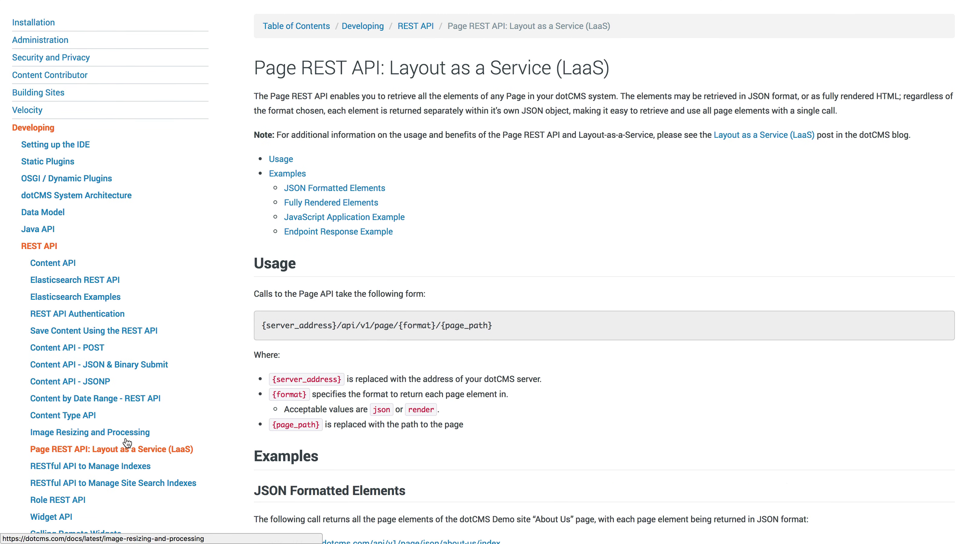
Open the Widget API article, and review the form example in the Content API - POST article
scroll(112, 474, "down", 1)
left_click(43, 490)
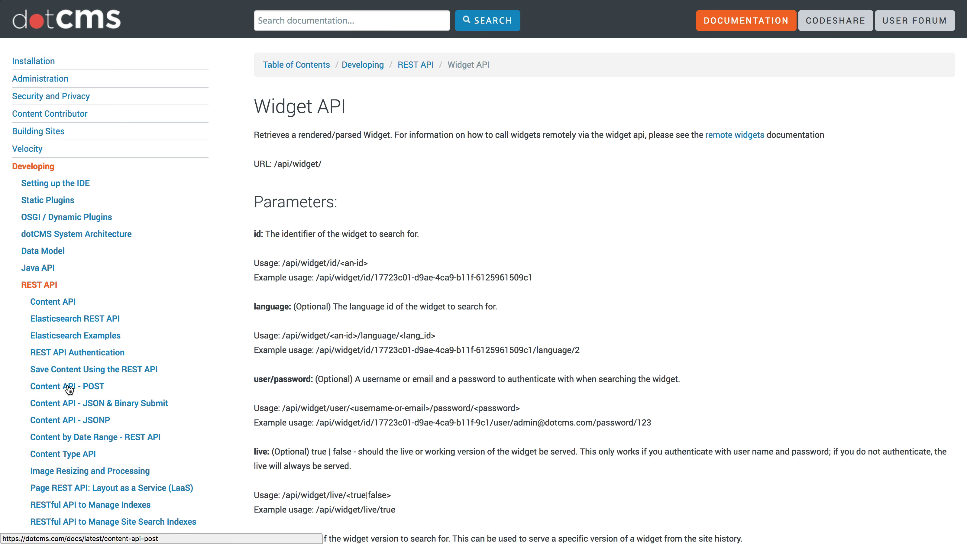
left_click(87, 387)
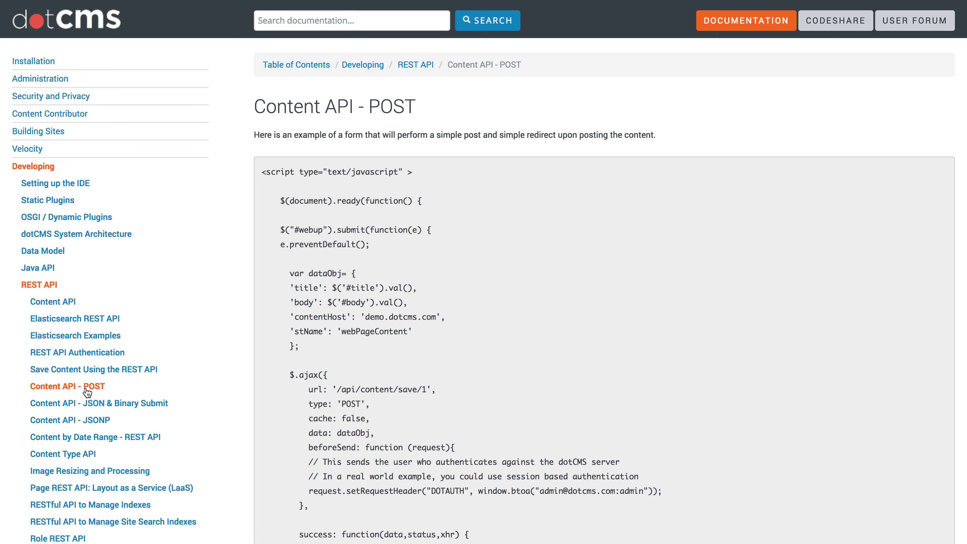
scroll(585, 296, "down", 5)
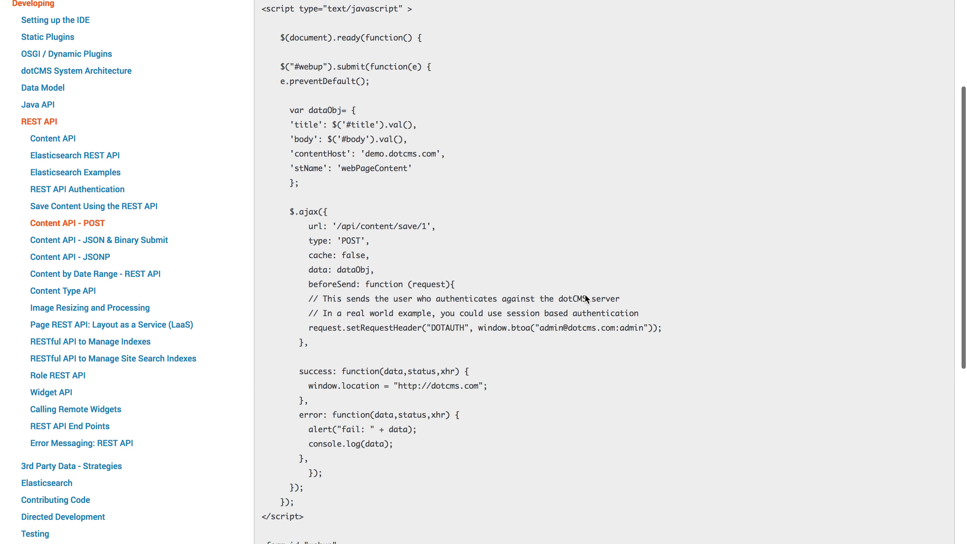
Open the REST API End Points article and review its list of original and new REST API resources
left_click(68, 421)
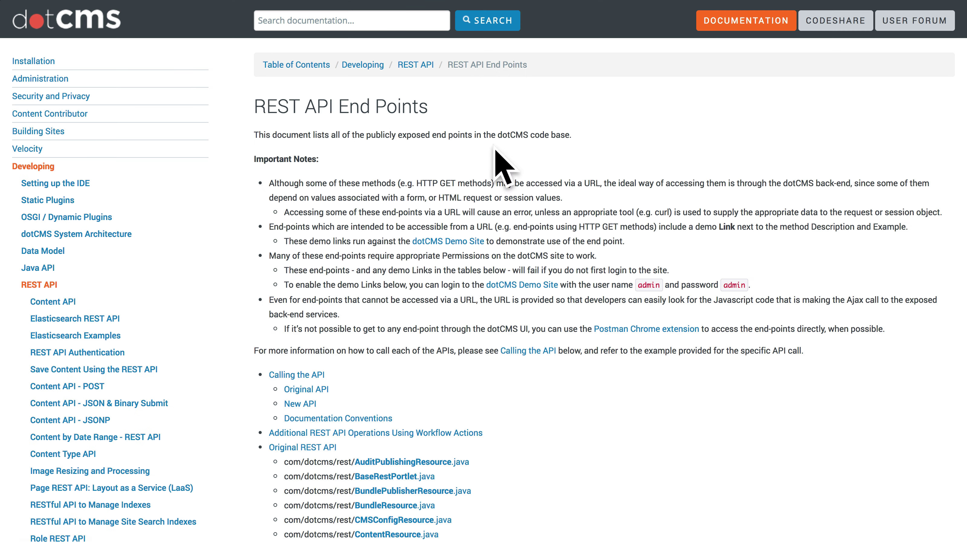
scroll(708, 279, "down", 1)
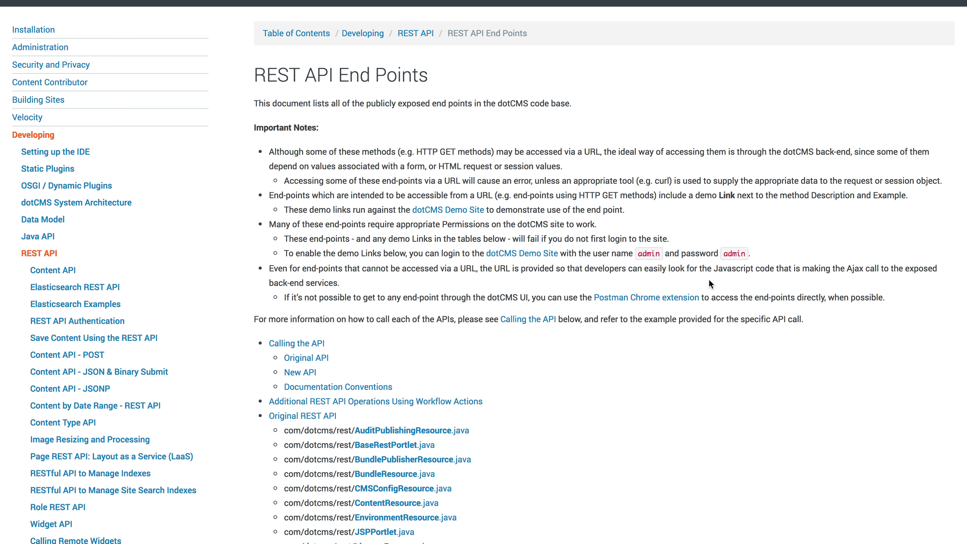
scroll(709, 280, "down", 10)
scroll(709, 280, "down", 6)
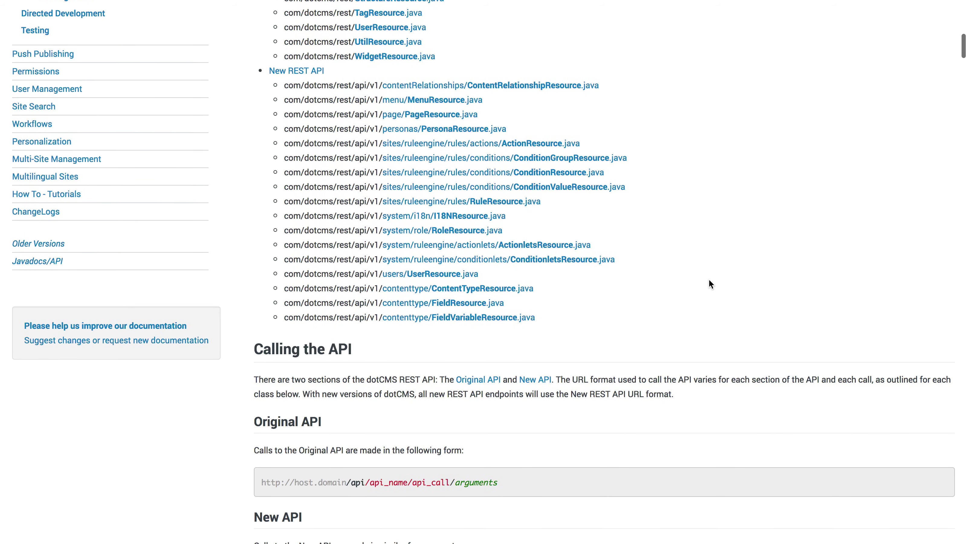
View the ActionResource.java end points, and go back up to the section on additional REST API operations using Workflow Actions
left_click(526, 146)
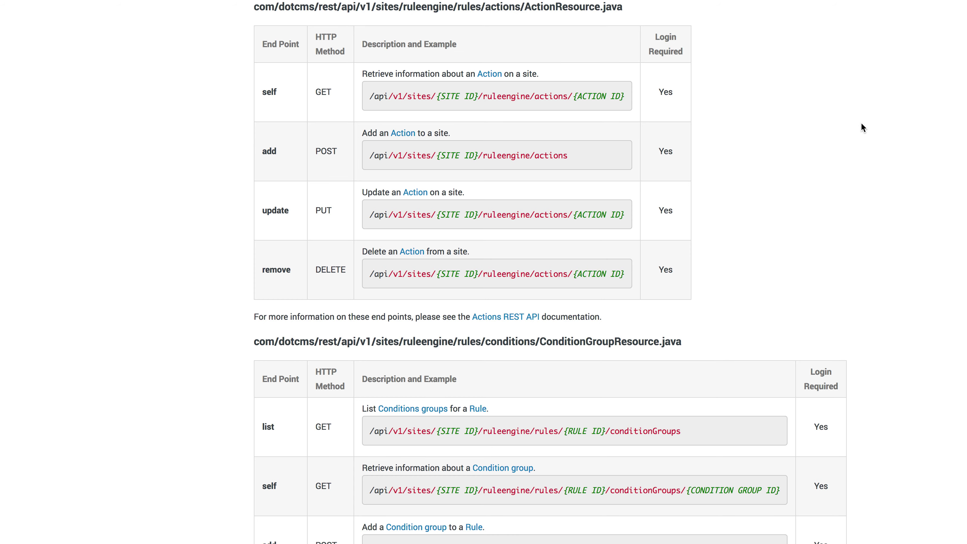
scroll(861, 123, "up", 1)
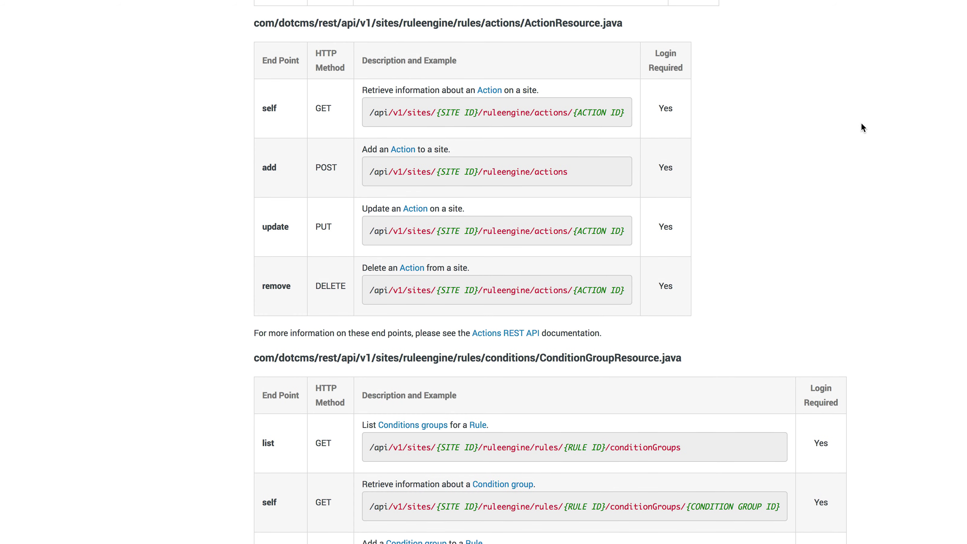
scroll(862, 123, "up", 20)
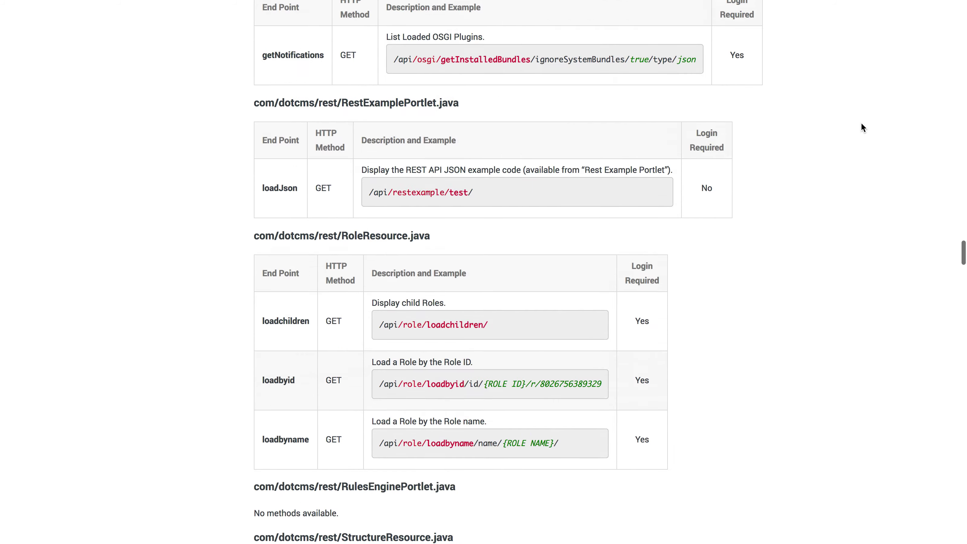
scroll(861, 124, "up", 20)
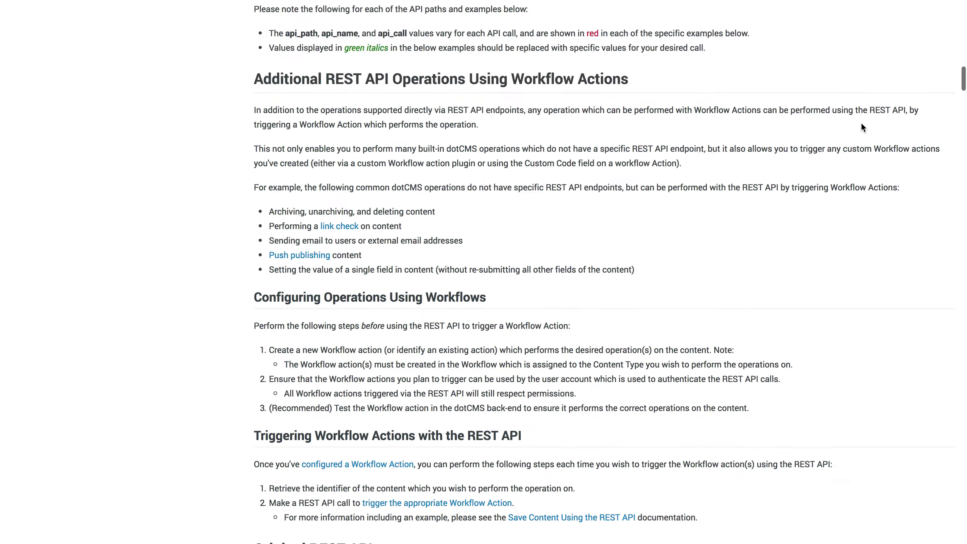
scroll(861, 123, "up", 1)
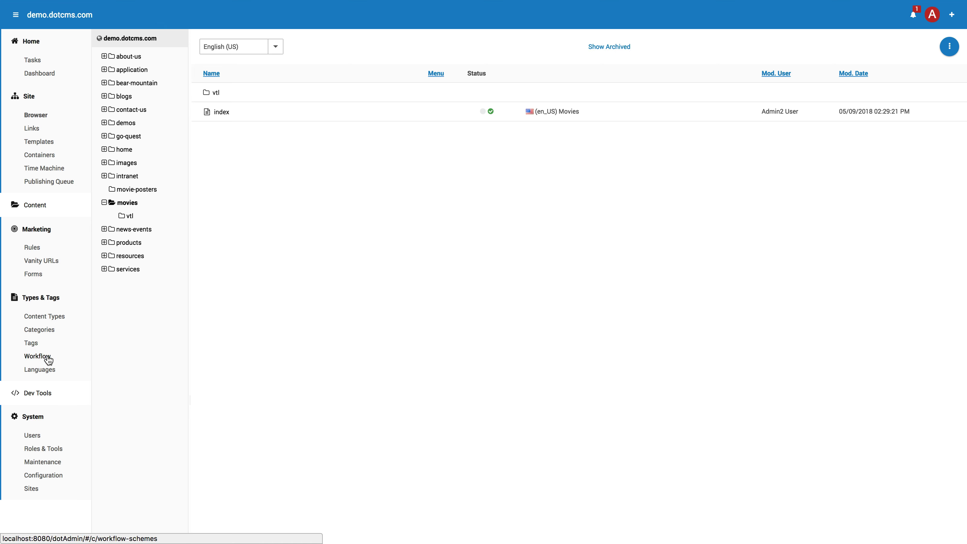
In the dotCMS admin, open the Document Management workflow scheme, check the option for adding a workflow step, and open the Send for Review action
left_click(38, 356)
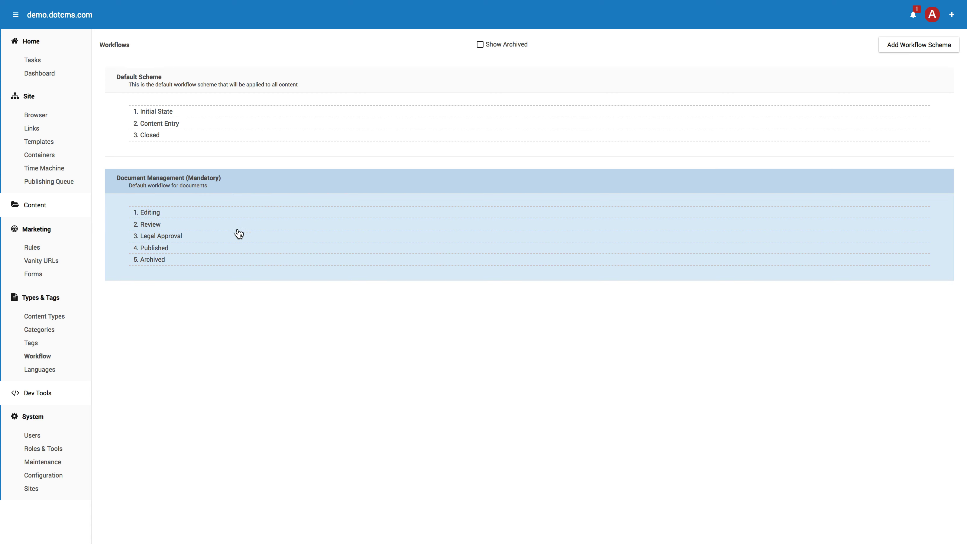
left_click(225, 233)
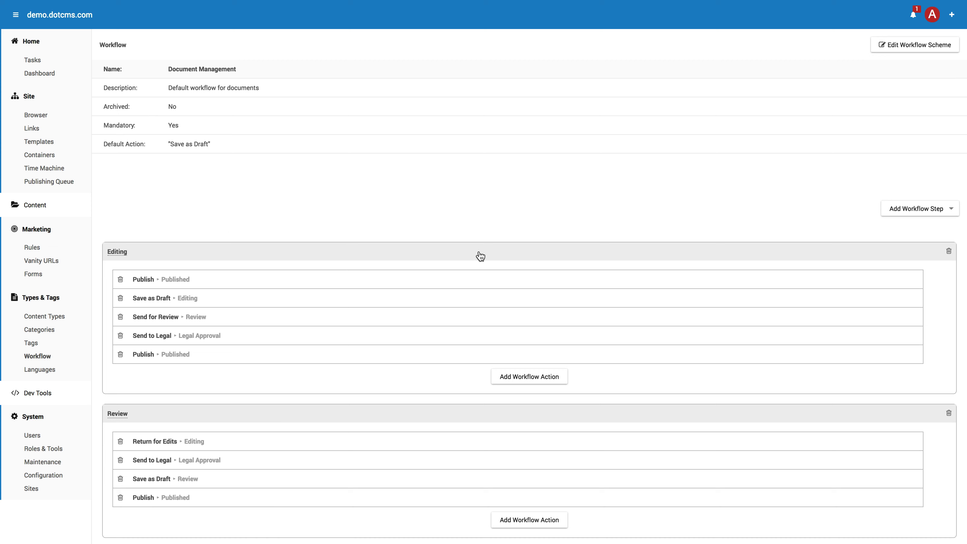
left_click(916, 210)
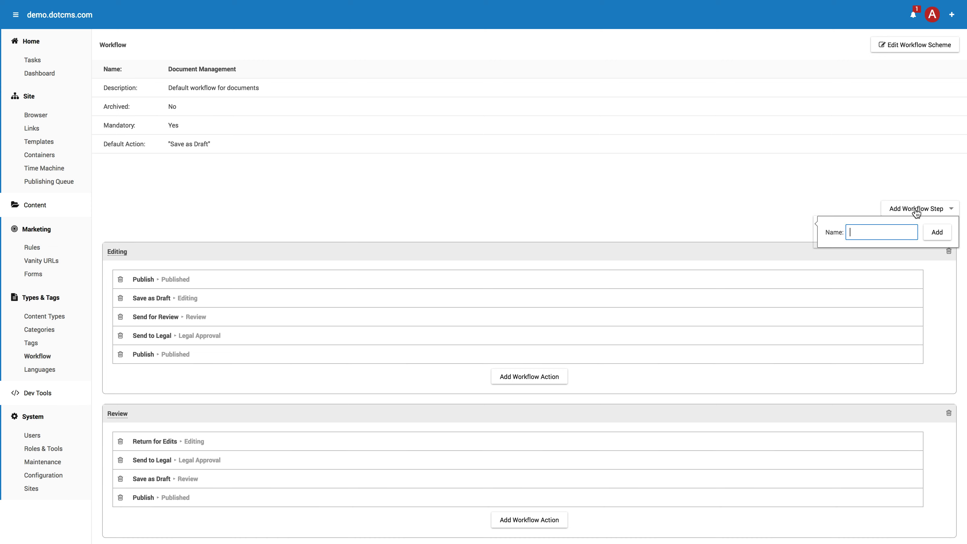
left_click(916, 212)
left_click(275, 321)
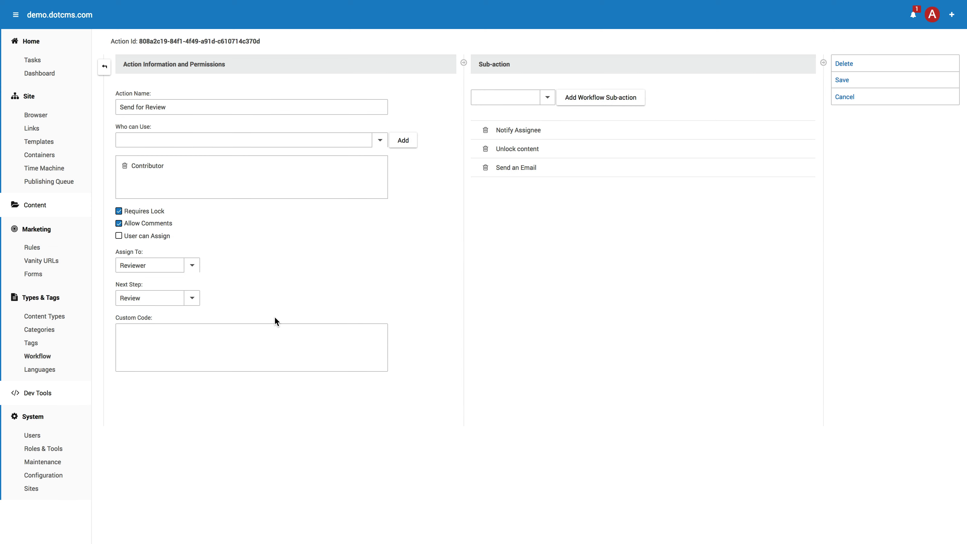
Choose Send an Email as the workflow sub-action, and list the available sub-actions again
left_click(548, 99)
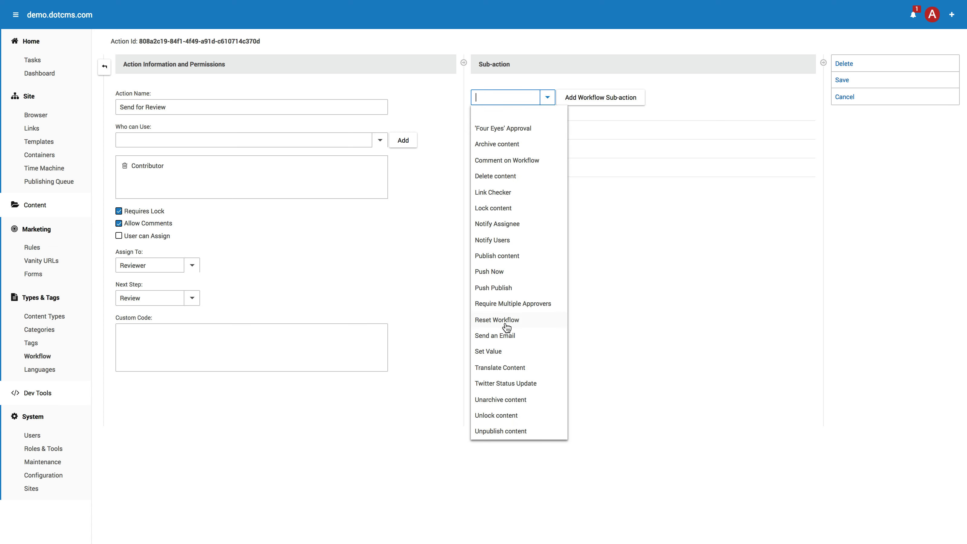
left_click(519, 337)
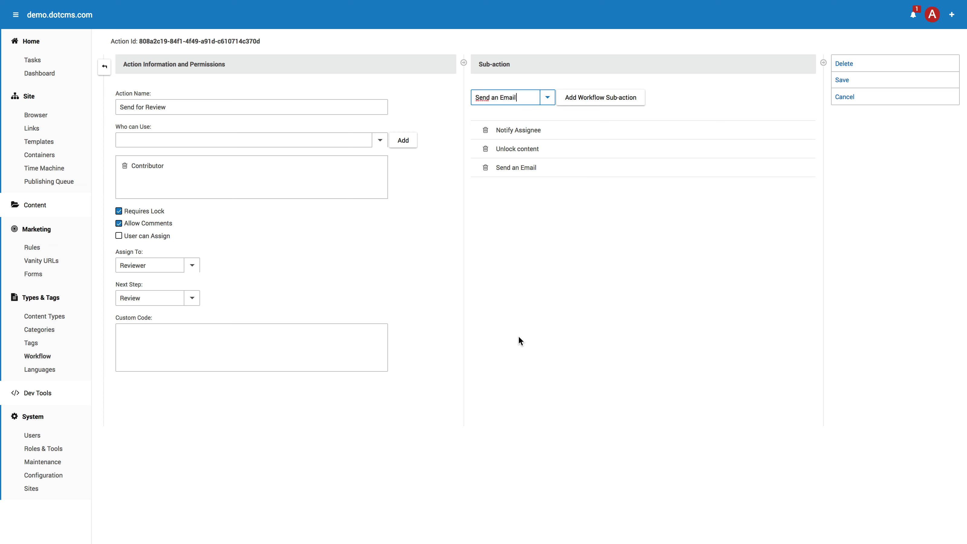
left_click(548, 98)
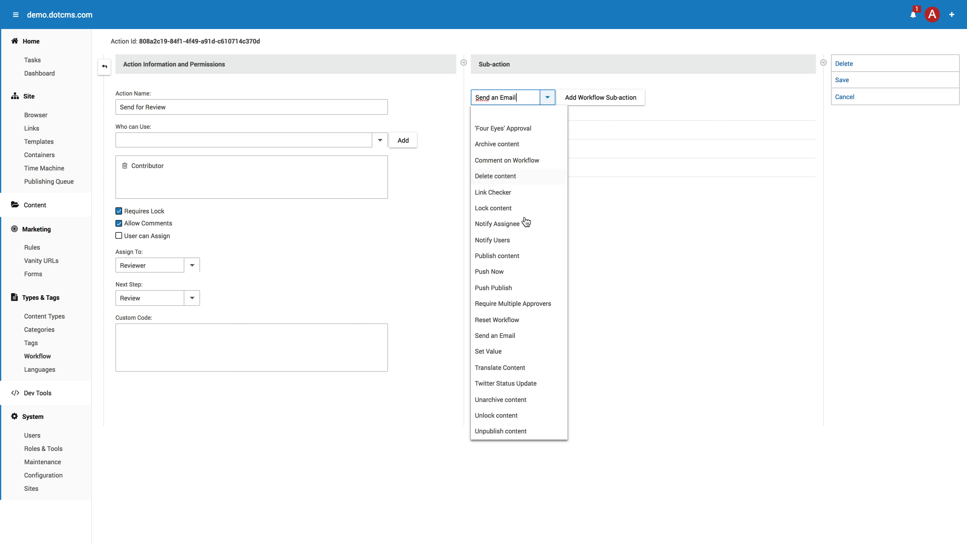